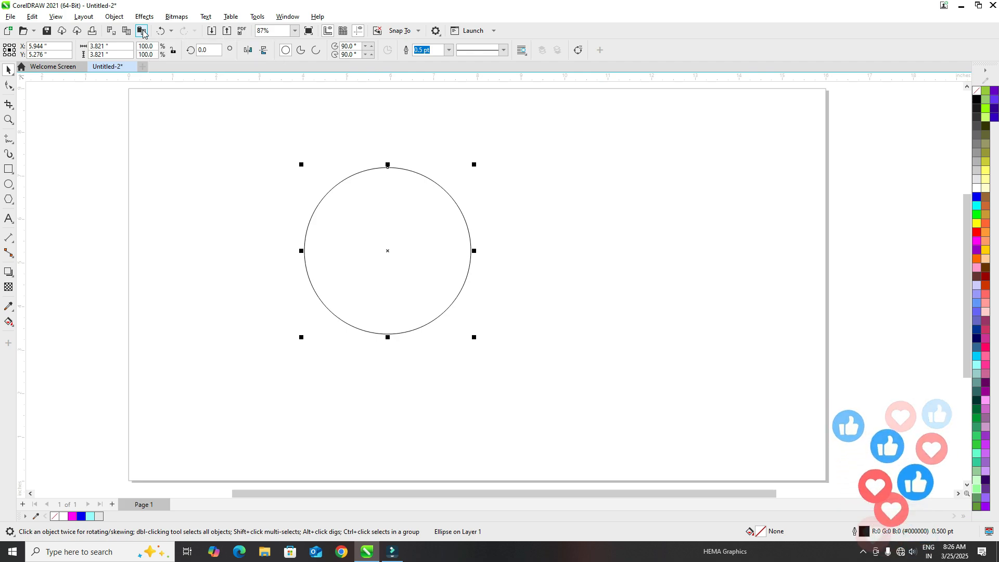
Step: Duplicate the circle to its right so the two overlap, and create a shape from their intersection
{"action": "left_click_drag", "start_coordinate": [389, 251], "coordinate": [519, 249]}
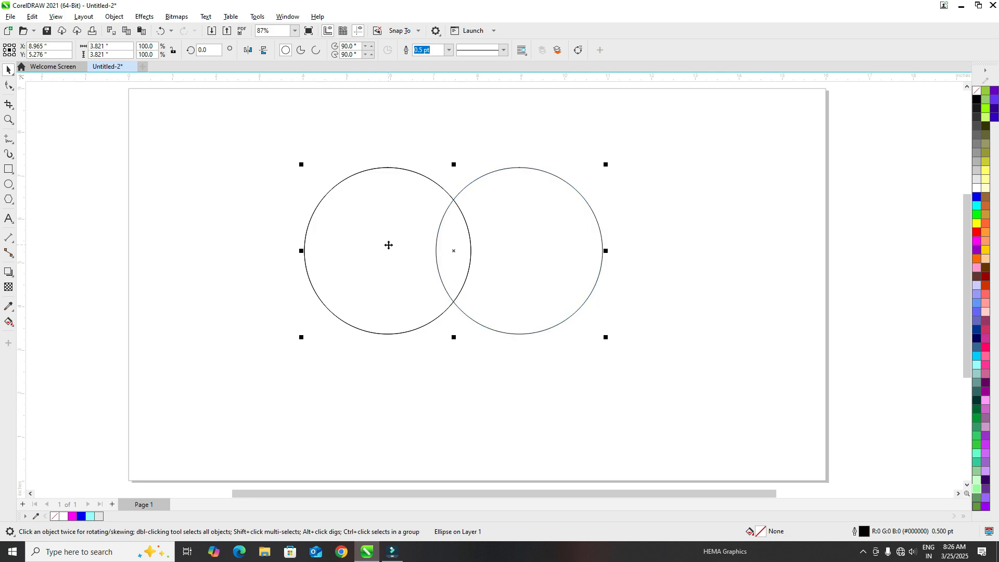
{"action": "left_click", "coordinate": [389, 245]}
{"action": "left_click_drag", "start_coordinate": [239, 134], "coordinate": [659, 366]}
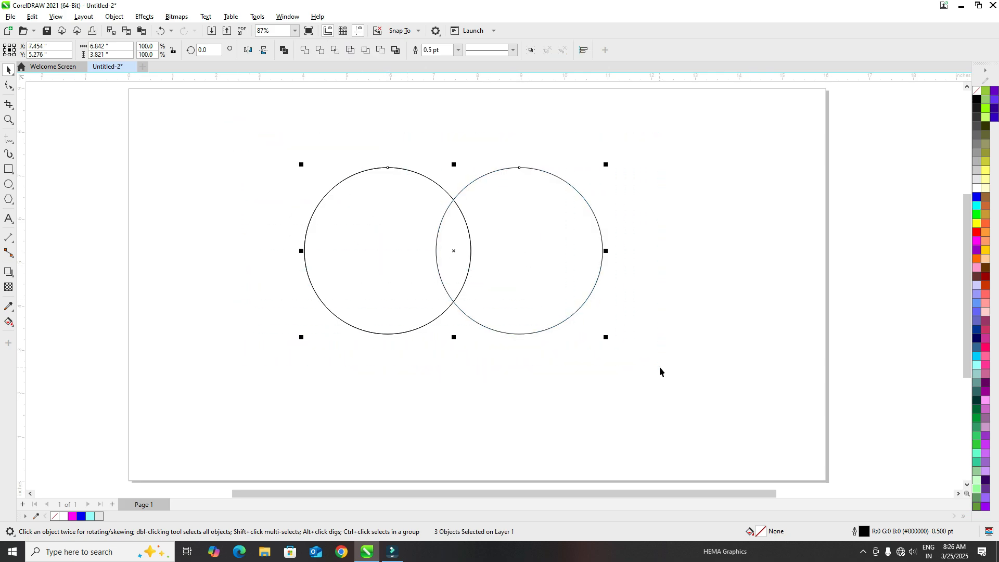
{"action": "left_click", "coordinate": [335, 53]}
Step: Delete the circles so only the lens-shaped intersection remains, and move that shape to the left
{"action": "left_click", "coordinate": [297, 160]}
{"action": "left_click_drag", "start_coordinate": [388, 251], "coordinate": [284, 263]}
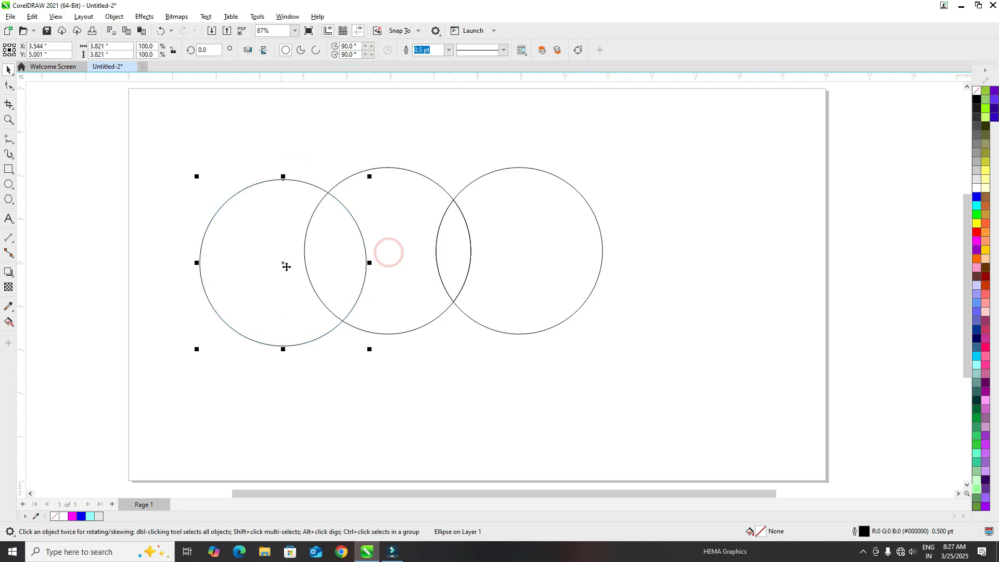
{"action": "key", "text": "ctrl+z"}
{"action": "left_click_drag", "start_coordinate": [544, 254], "coordinate": [712, 258]}
{"action": "key", "text": "Delete"}
{"action": "left_click_drag", "start_coordinate": [401, 249], "coordinate": [279, 256]}
{"action": "key", "text": "Delete"}
{"action": "left_click_drag", "start_coordinate": [452, 263], "coordinate": [299, 263]}
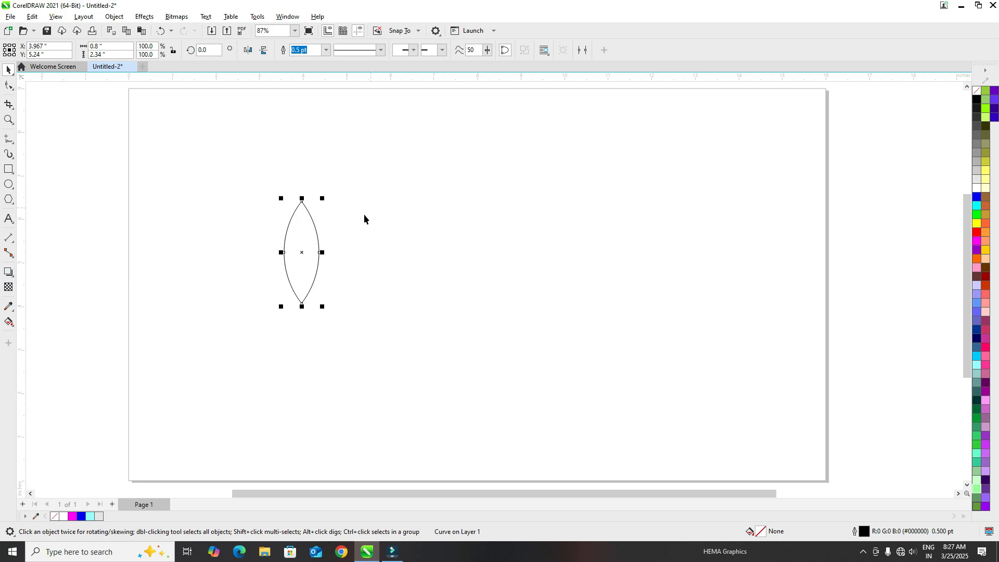
Step: Add a one-step inward contour to the lens shape with an offset of about 0.18 inches
{"action": "scroll", "coordinate": [298, 245], "scroll_direction": "up", "scroll_amount": 3}
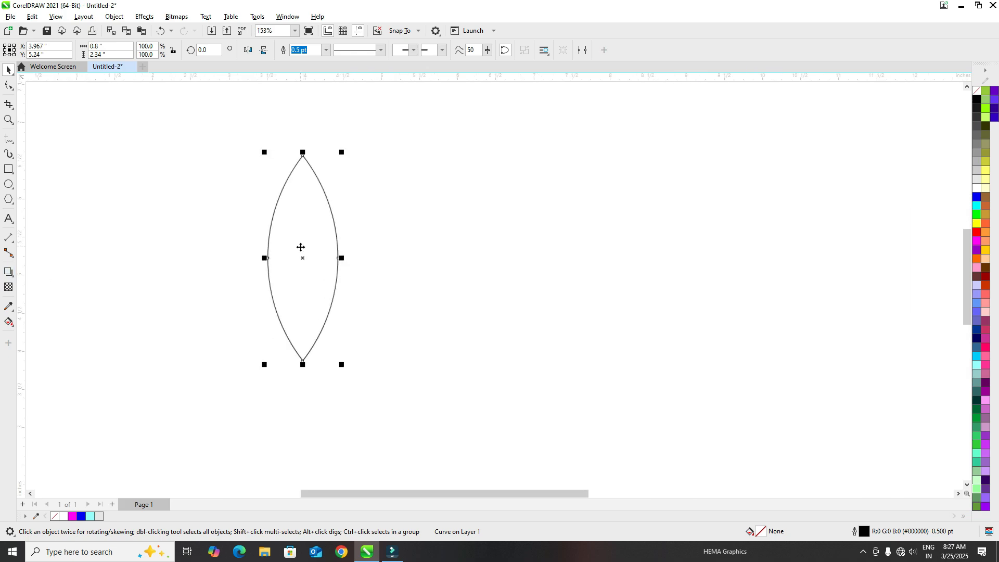
{"action": "left_click", "coordinate": [13, 278]}
{"action": "left_click", "coordinate": [39, 281]}
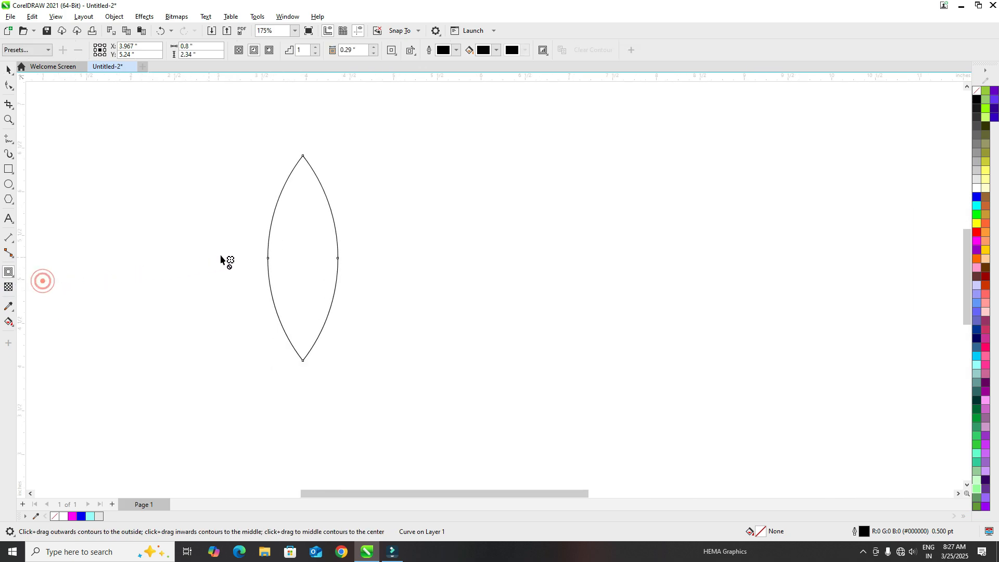
{"action": "mouse_move", "coordinate": [271, 262]}
{"action": "left_mouse_down"}
{"action": "mouse_move", "coordinate": [232, 263]}
{"action": "mouse_move", "coordinate": [284, 274]}
{"action": "left_mouse_up"}
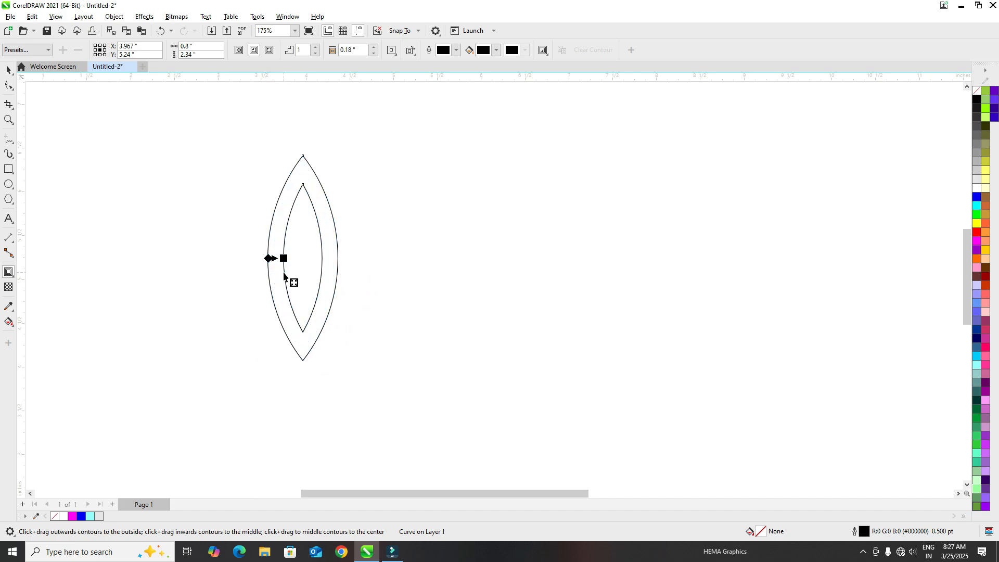
Step: Break the contour apart into separate outer and inner curves
{"action": "left_click", "coordinate": [6, 69]}
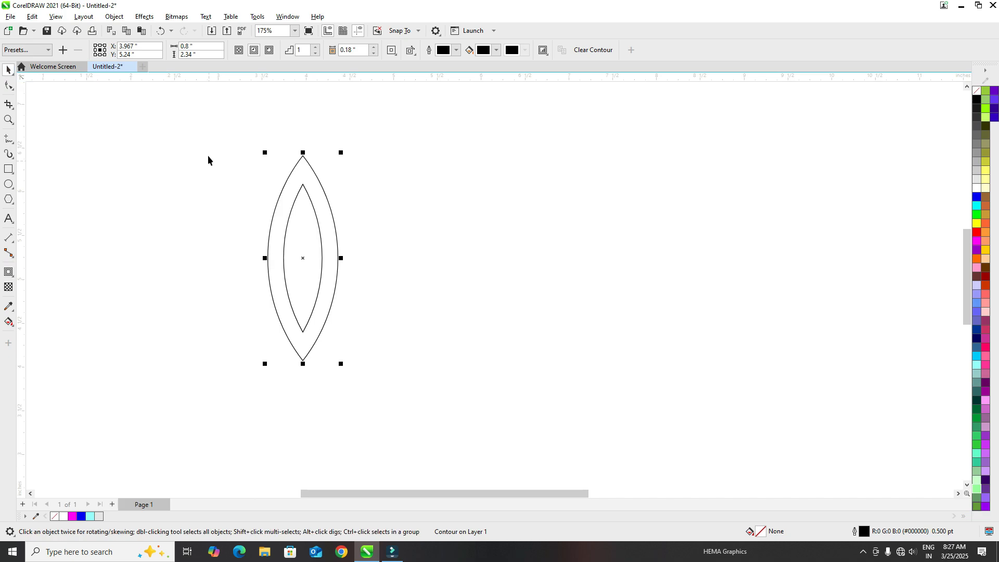
{"action": "left_click", "coordinate": [268, 225]}
{"action": "left_click", "coordinate": [114, 16]}
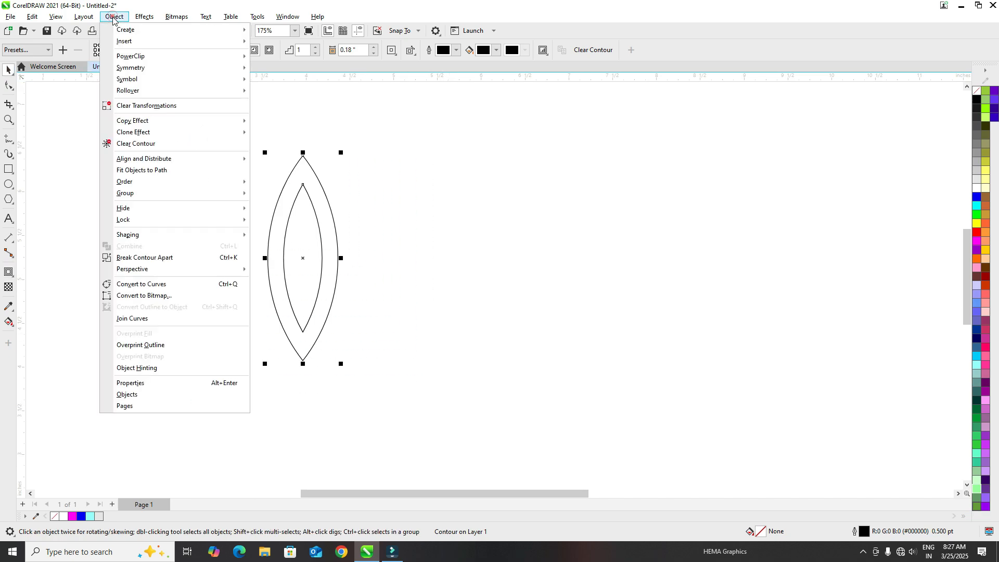
{"action": "left_click", "coordinate": [163, 258]}
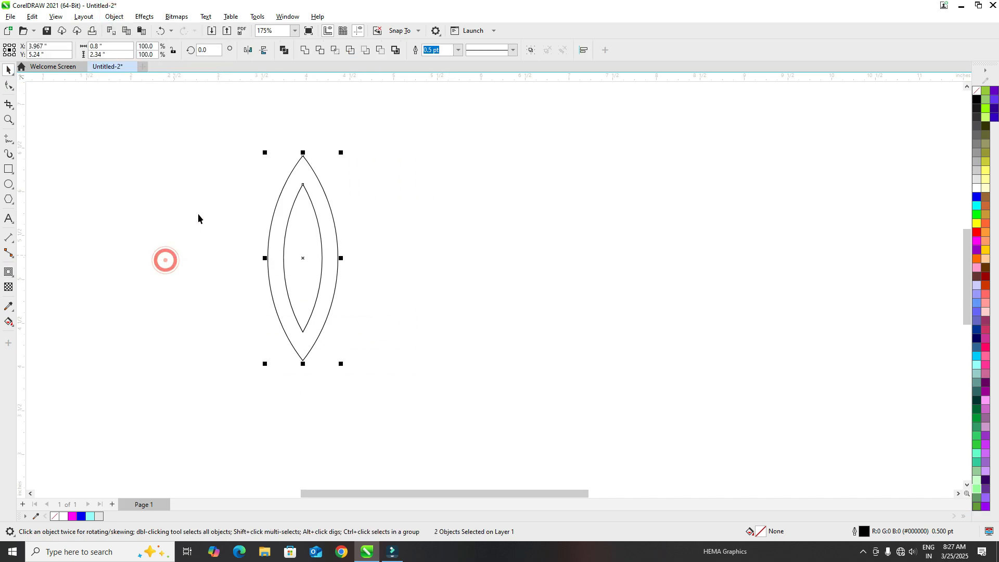
Step: Move the inner lens straight down until its bottom tip meets the outer lens's bottom tip
{"action": "left_click", "coordinate": [194, 135]}
{"action": "left_click", "coordinate": [301, 283]}
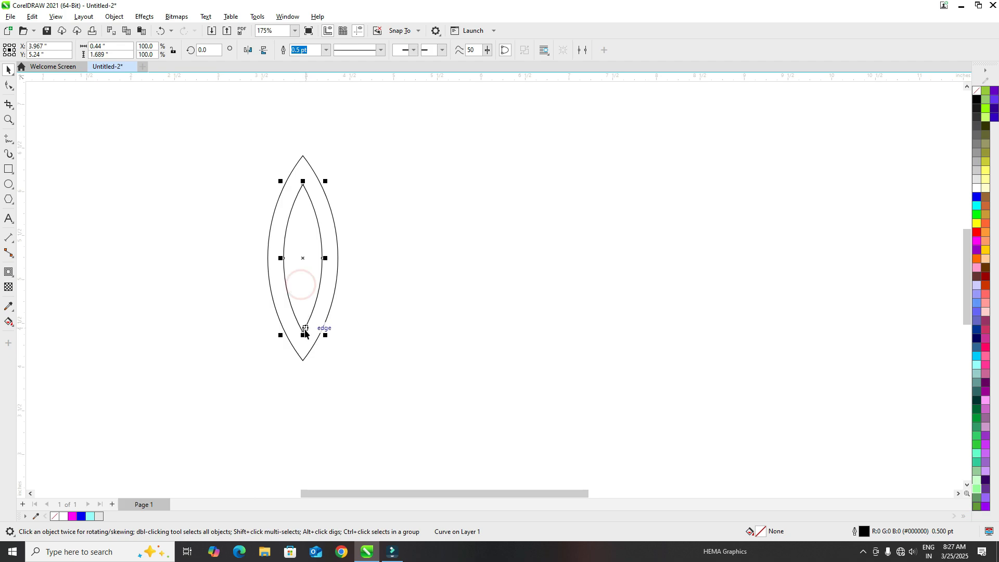
{"action": "left_click_drag", "start_coordinate": [304, 331], "coordinate": [302, 358]}
{"action": "left_click", "coordinate": [202, 142]}
Step: Round the top of the inner lens by deleting its top node with the Shape tool
{"action": "left_click", "coordinate": [303, 263]}
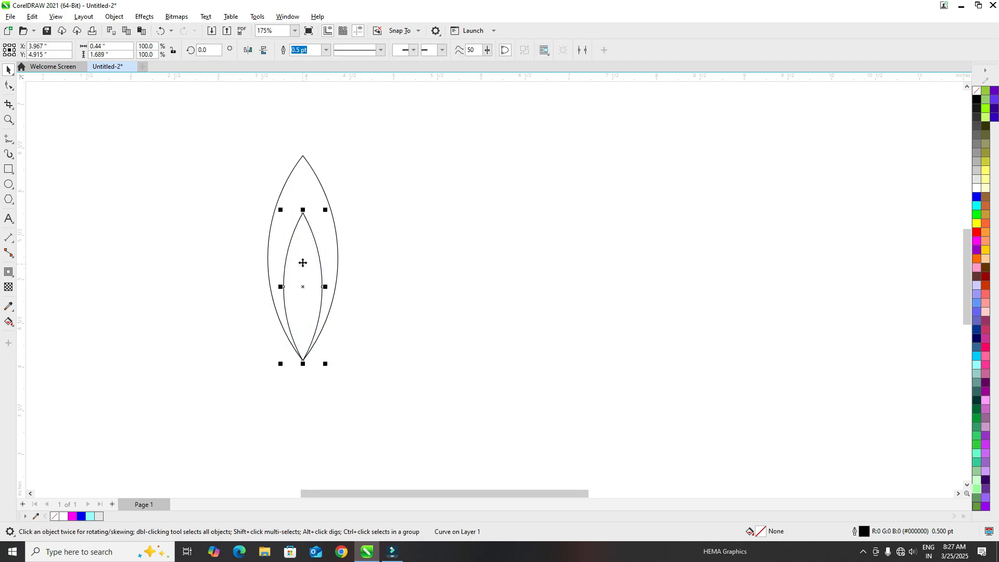
{"action": "left_click", "coordinate": [14, 90]}
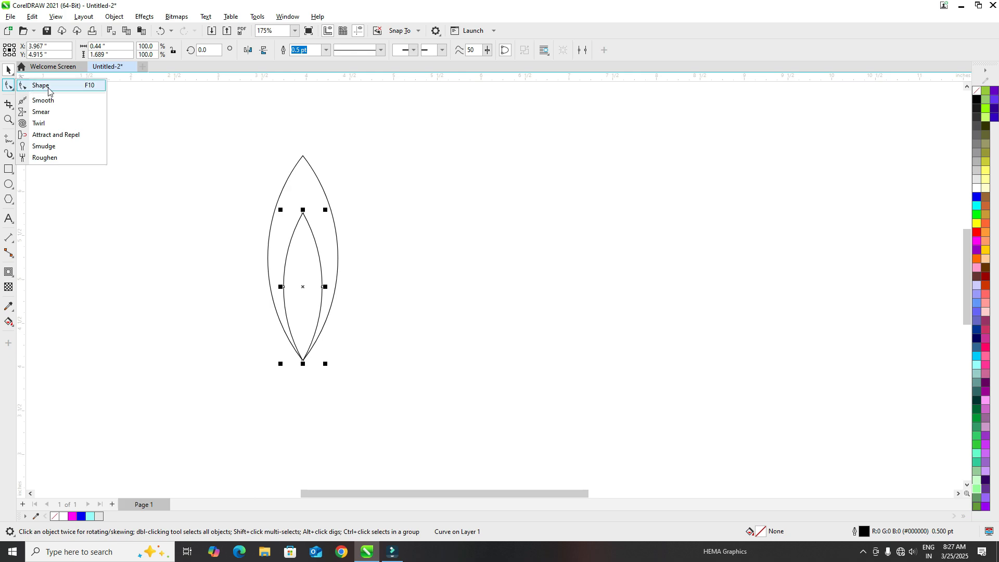
{"action": "left_click", "coordinate": [38, 86]}
{"action": "left_click_drag", "start_coordinate": [219, 189], "coordinate": [427, 240]}
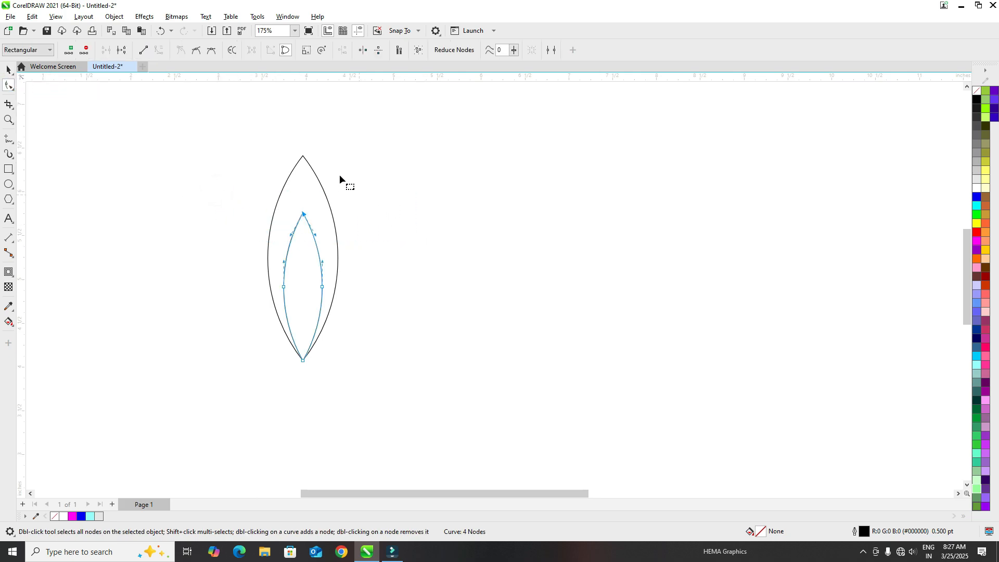
{"action": "left_click", "coordinate": [87, 51]}
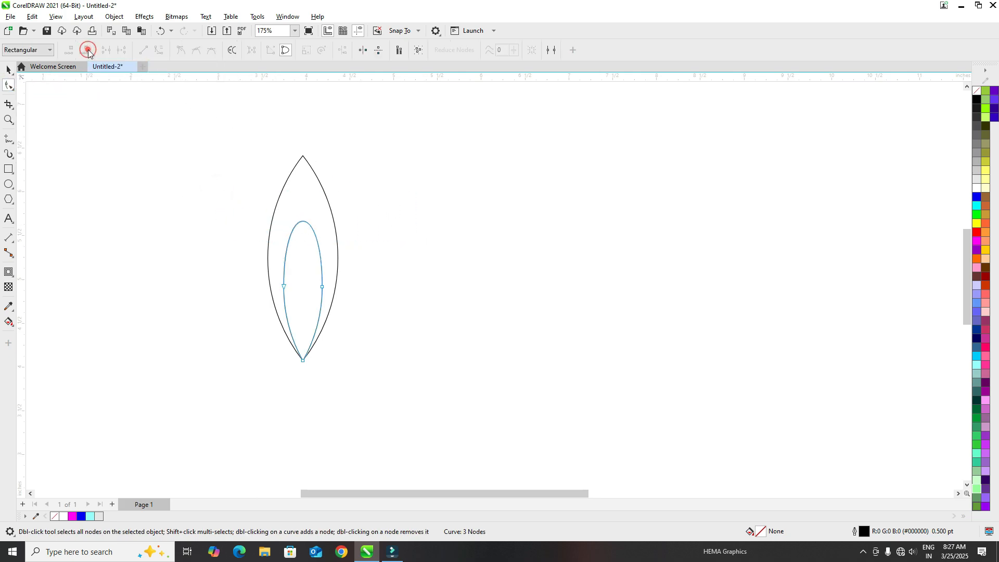
{"action": "left_click", "coordinate": [7, 70]}
{"action": "left_click", "coordinate": [191, 204]}
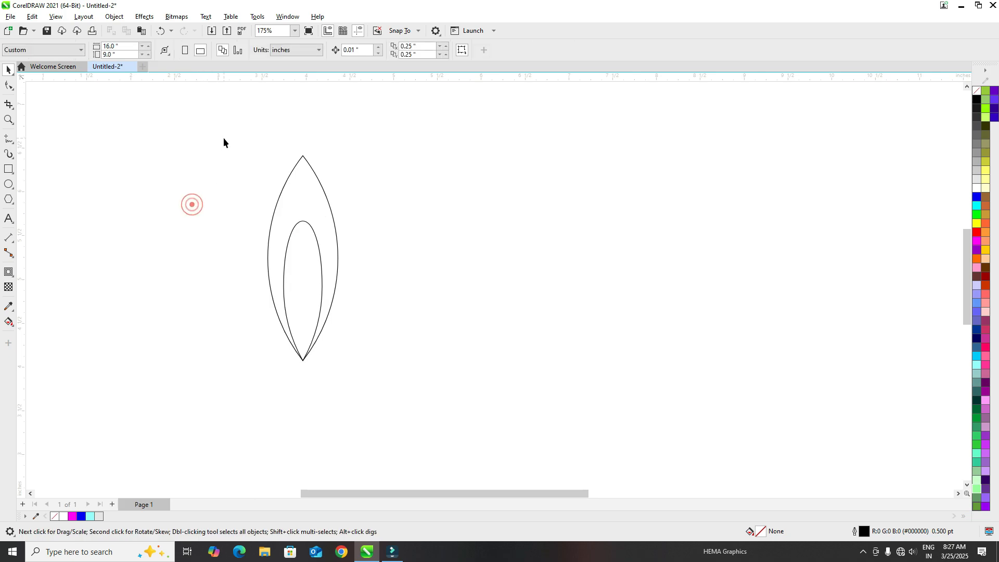
Step: Shorten the inner shape from its top, keeping its bottom tip on the outer lens's bottom tip
{"action": "left_click", "coordinate": [289, 233]}
{"action": "mouse_move", "coordinate": [303, 218]}
{"action": "left_mouse_down"}
{"action": "mouse_move", "coordinate": [310, 238]}
{"action": "mouse_move", "coordinate": [301, 237]}
{"action": "left_mouse_up"}
{"action": "left_click", "coordinate": [218, 196]}
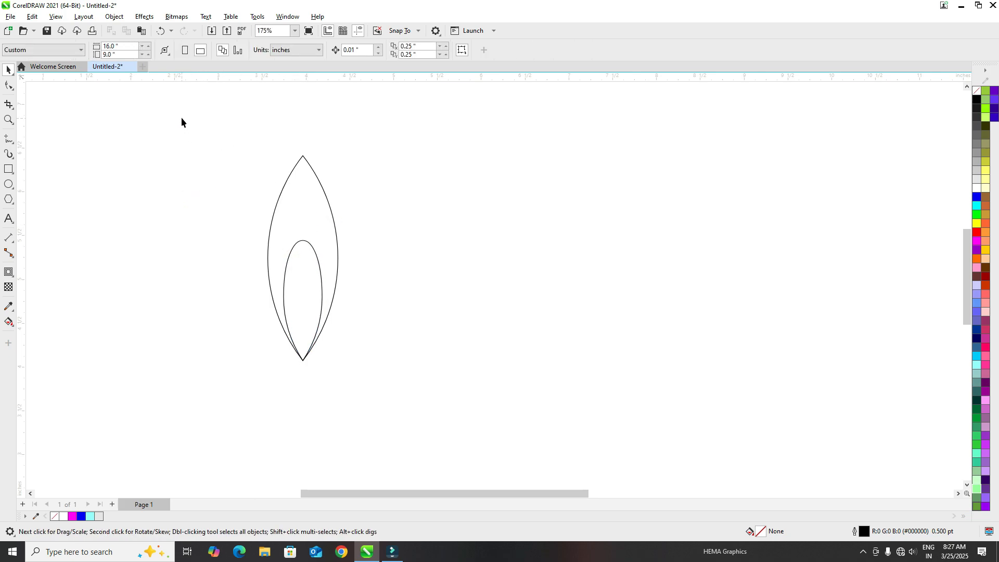
Step: Simplify the two shapes to cut the inner one out of the outer petal, and move the petal to the right
{"action": "left_click_drag", "start_coordinate": [181, 118], "coordinate": [450, 379]}
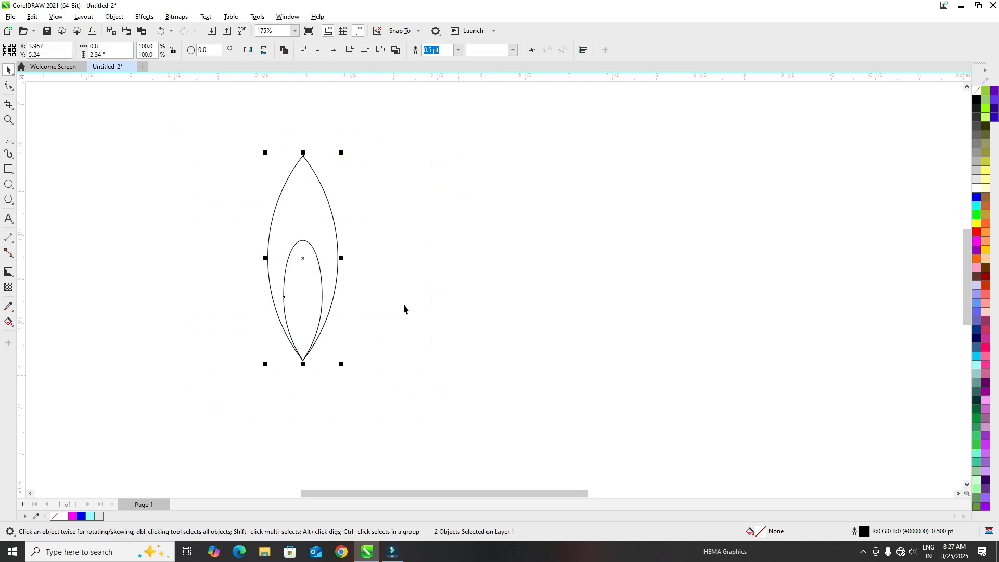
{"action": "left_click", "coordinate": [351, 52]}
{"action": "left_click", "coordinate": [397, 160]}
{"action": "left_click_drag", "start_coordinate": [329, 207], "coordinate": [506, 212]}
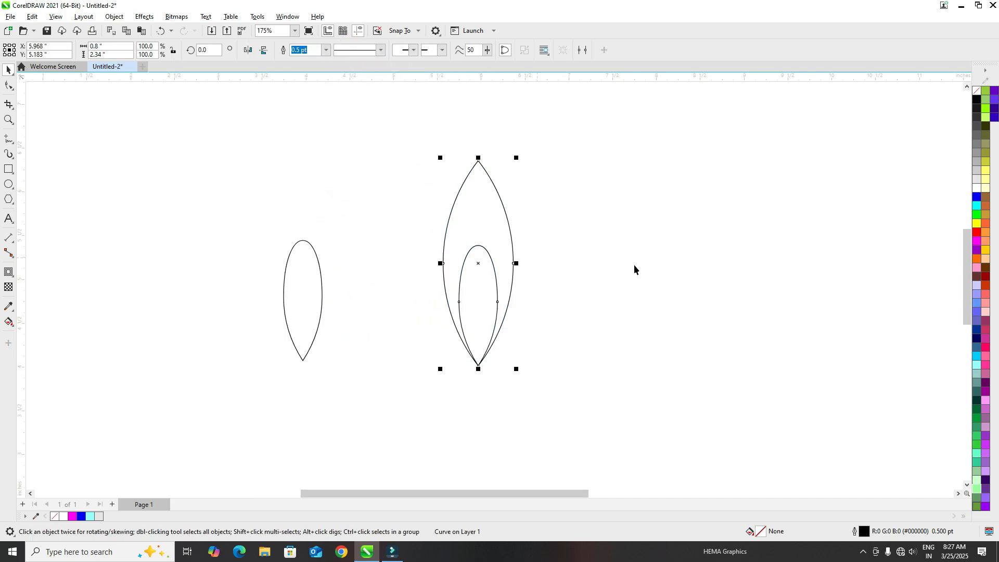
Step: Try a red fill on the cut-out petal and undo it
{"action": "left_click", "coordinate": [977, 233]}
{"action": "left_click", "coordinate": [643, 257]}
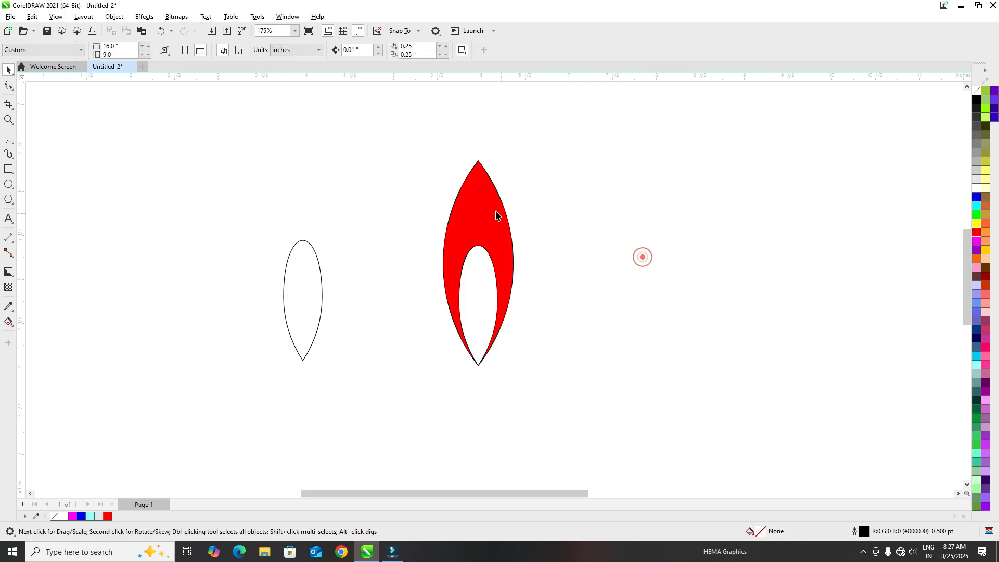
{"action": "key", "text": "ctrl+z"}
{"action": "left_click", "coordinate": [374, 179]}
Step: Delete the leftover inner shape and move the cut-out petal to the left to free up drawing space
{"action": "left_click_drag", "start_coordinate": [322, 292], "coordinate": [213, 245]}
{"action": "key", "text": "Delete"}
{"action": "left_click_drag", "start_coordinate": [481, 242], "coordinate": [231, 255]}
Step: Draw a tall rectangle about 0.807 by 2.214 inches to the right of the petal
{"action": "left_click", "coordinate": [13, 177]}
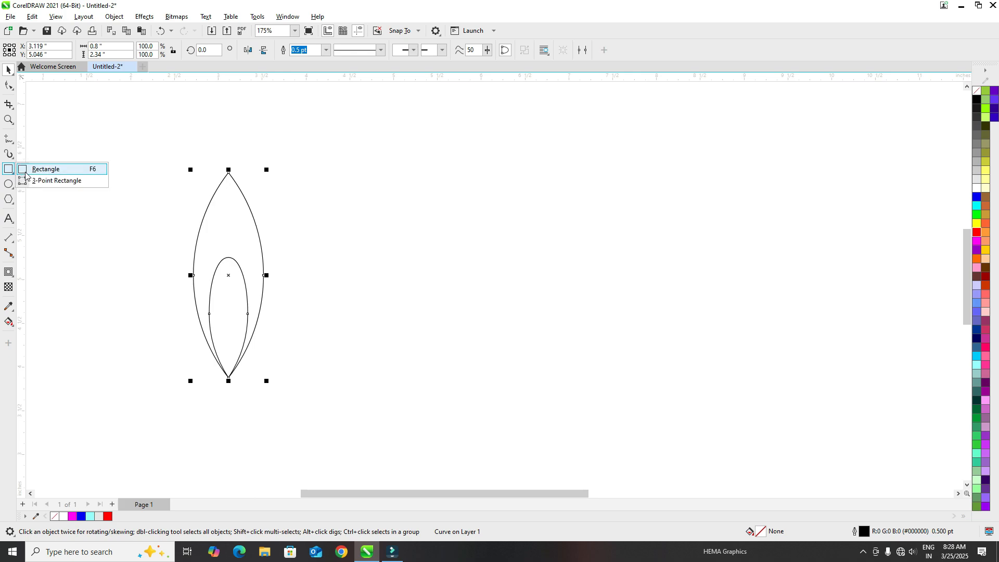
{"action": "left_click", "coordinate": [57, 168]}
{"action": "left_click_drag", "start_coordinate": [369, 147], "coordinate": [440, 341]}
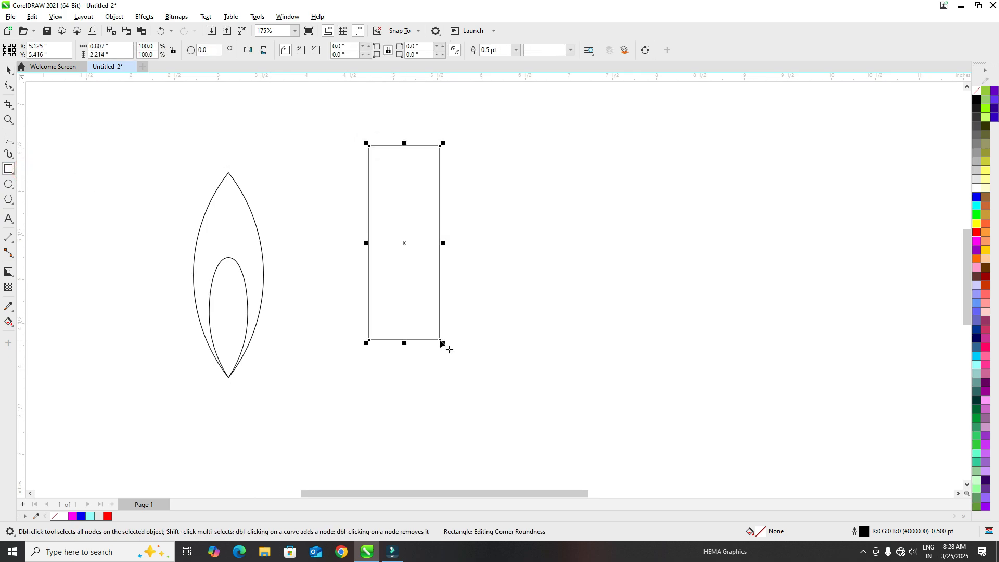
Step: Draw a vertical line about 2.404 inches long from the rectangle's top midpoint to just below its bottom edge
{"action": "left_click", "coordinate": [11, 141]}
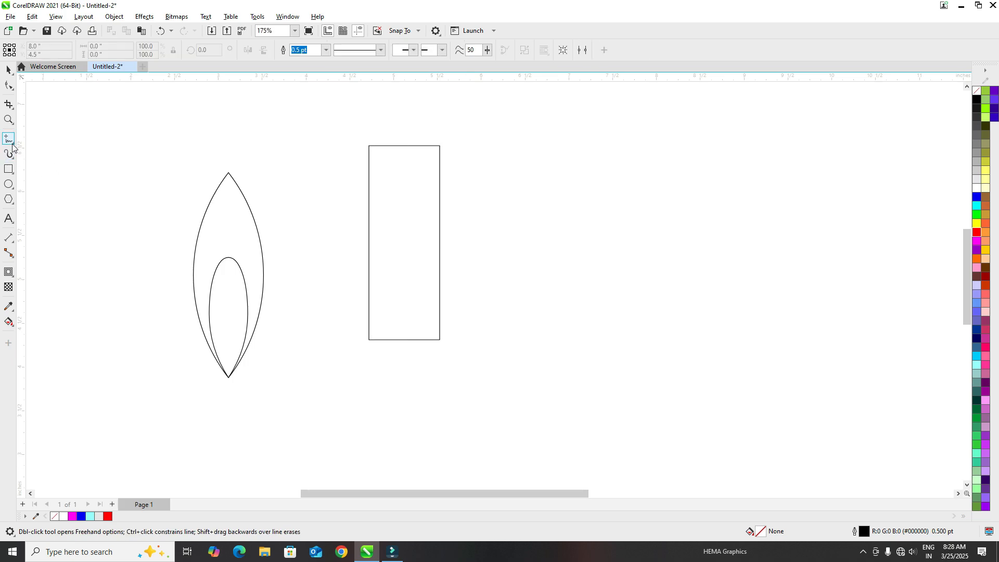
{"action": "left_click", "coordinate": [13, 147]}
{"action": "left_click", "coordinate": [32, 138]}
{"action": "left_click", "coordinate": [405, 146]}
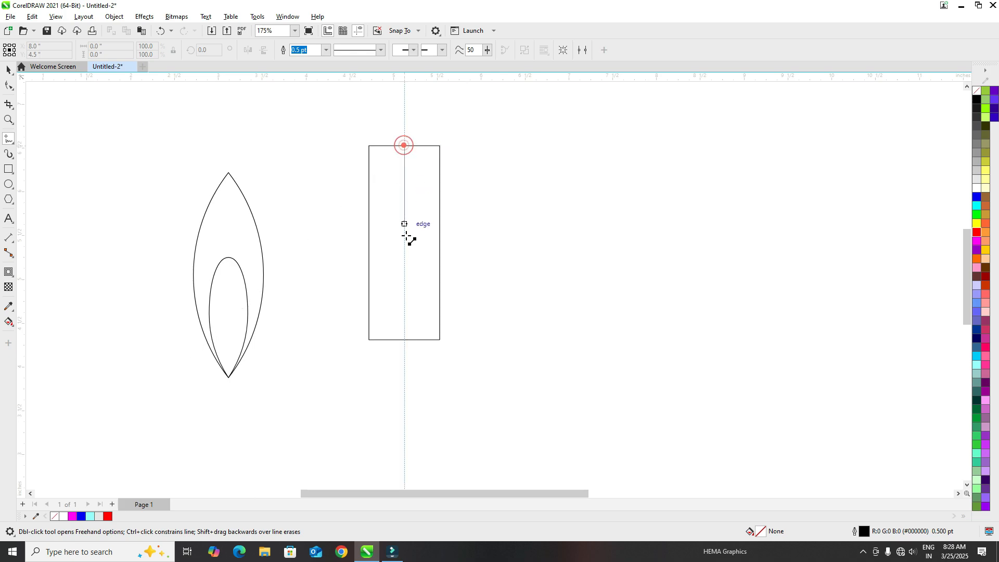
{"action": "left_click", "coordinate": [404, 356]}
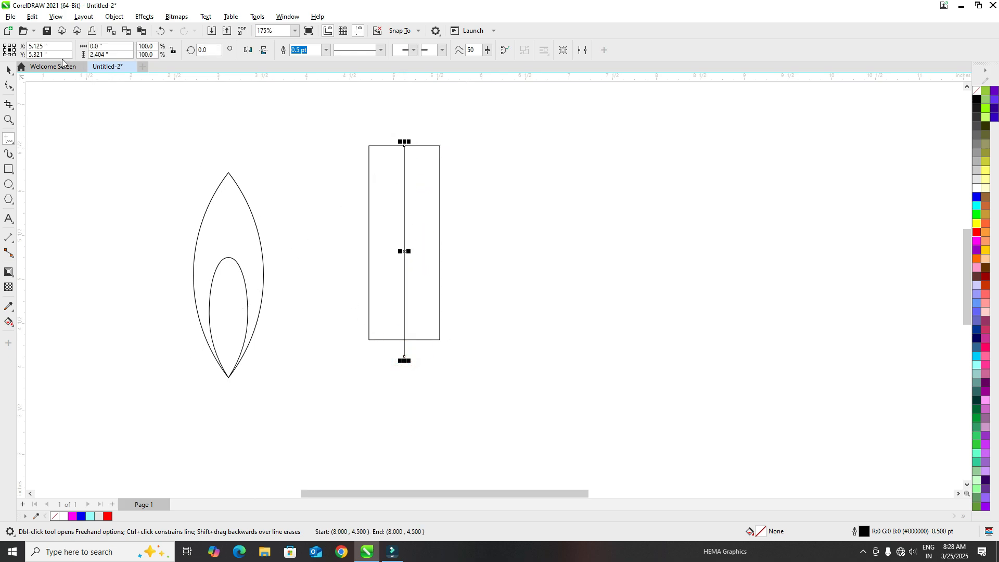
{"action": "left_click", "coordinate": [7, 70]}
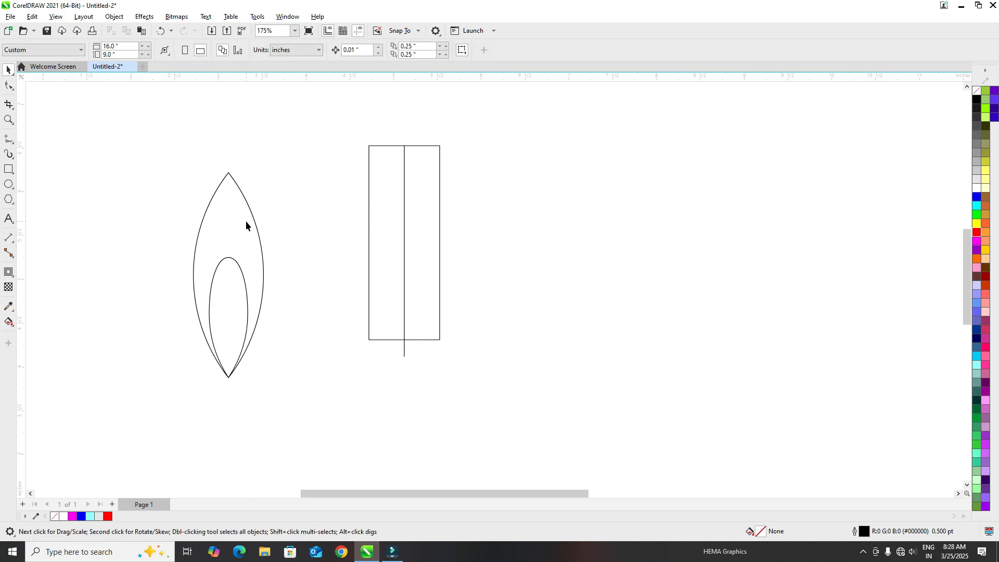
Step: Rotate the petal 15 degrees counterclockwise and place it over the upper left part of the rectangle
{"action": "left_click_drag", "start_coordinate": [246, 221], "coordinate": [340, 179]}
{"action": "left_click", "coordinate": [335, 178]}
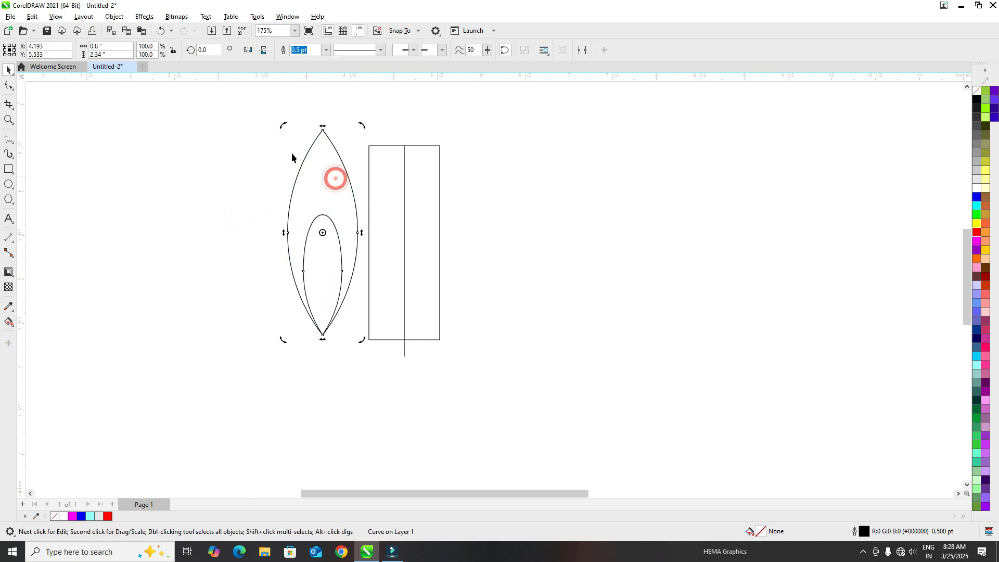
{"action": "left_click_drag", "start_coordinate": [283, 127], "coordinate": [234, 136]}
{"action": "left_click", "coordinate": [235, 137]}
{"action": "left_click_drag", "start_coordinate": [304, 172], "coordinate": [342, 142]}
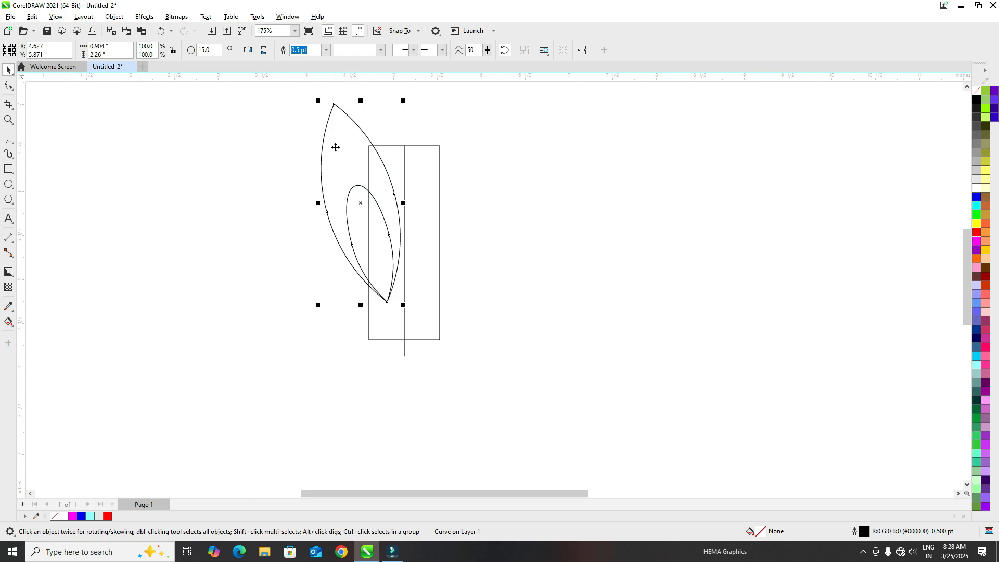
Step: Rotate the petal clockwise to an angle of 345 degrees so its upper tip leans right
{"action": "left_click", "coordinate": [337, 148]}
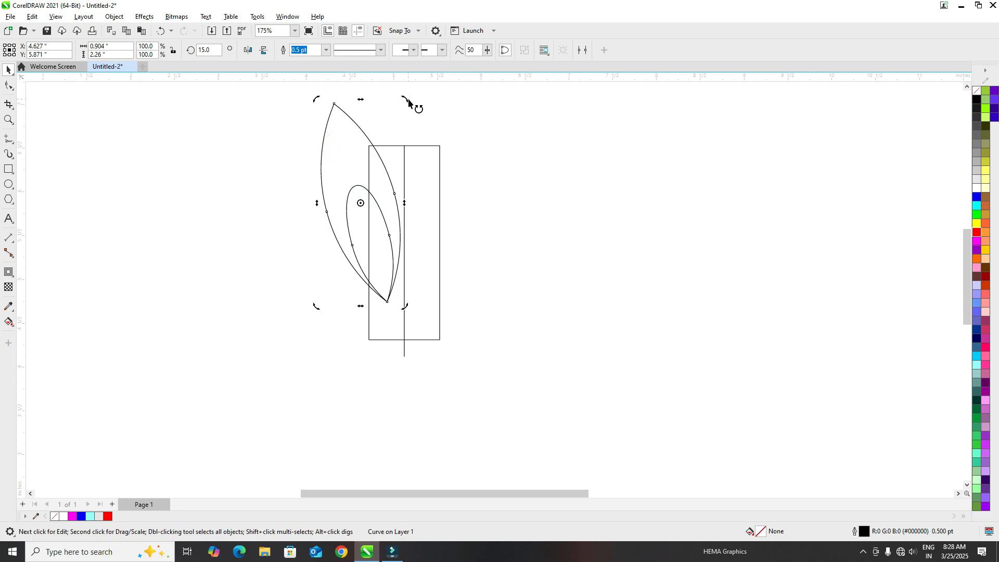
{"action": "left_click_drag", "start_coordinate": [408, 102], "coordinate": [431, 136]}
{"action": "left_click", "coordinate": [385, 132]}
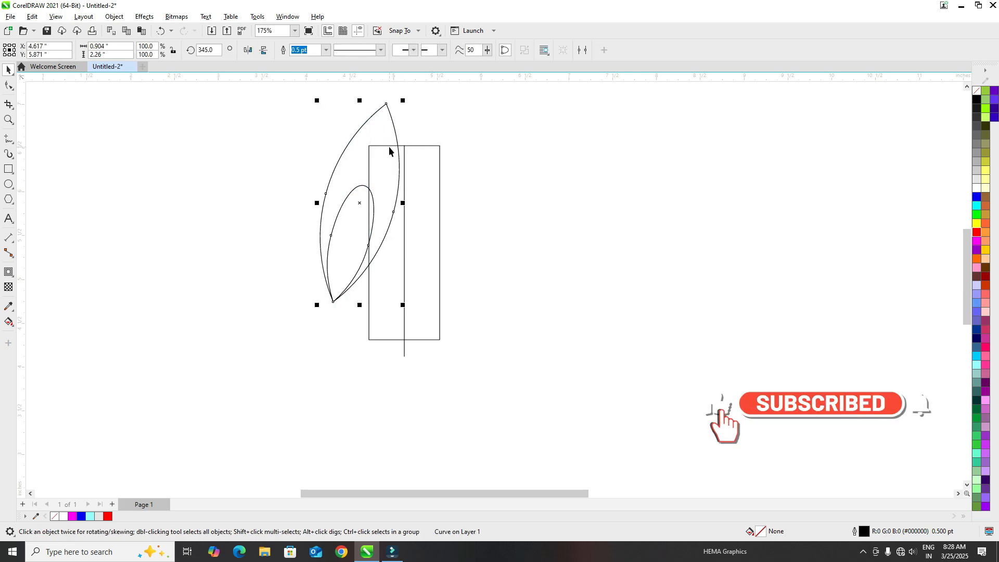
Step: Create a vertically mirrored copy of the petal below the original
{"action": "left_click", "coordinate": [437, 106]}
{"action": "left_click_drag", "start_coordinate": [378, 128], "coordinate": [379, 342]}
{"action": "right_click", "coordinate": [379, 342]}
{"action": "left_click", "coordinate": [234, 264]}
Step: Move the mirrored petal up so its inner end overlaps the original's, and nudge it 0.04 inches right
{"action": "left_click_drag", "start_coordinate": [379, 388], "coordinate": [380, 296]}
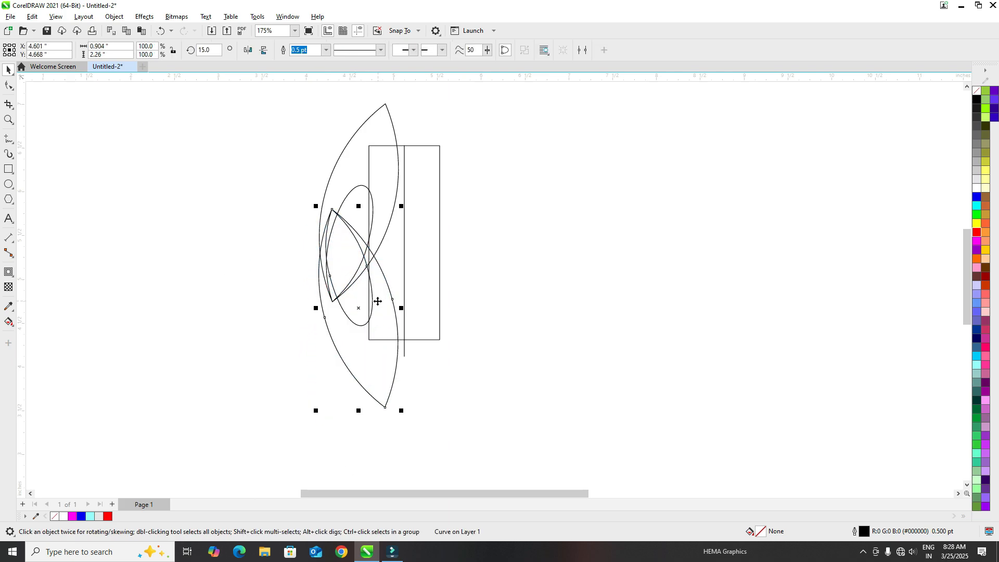
{"action": "key", "text": "Right"}
{"action": "key", "text": "Right"}
{"action": "key", "text": "Right"}
{"action": "key", "text": "Right"}
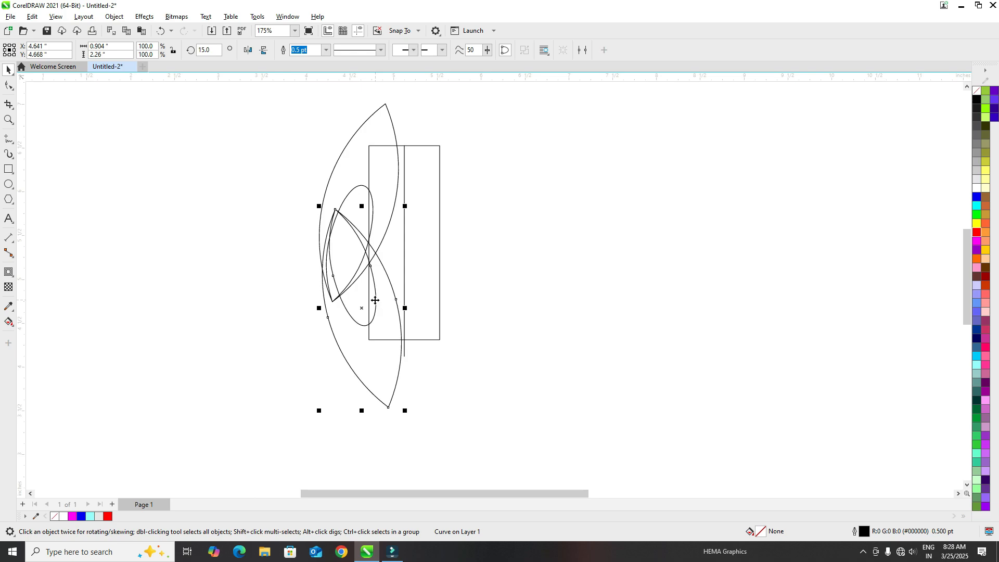
{"action": "left_click", "coordinate": [279, 187]}
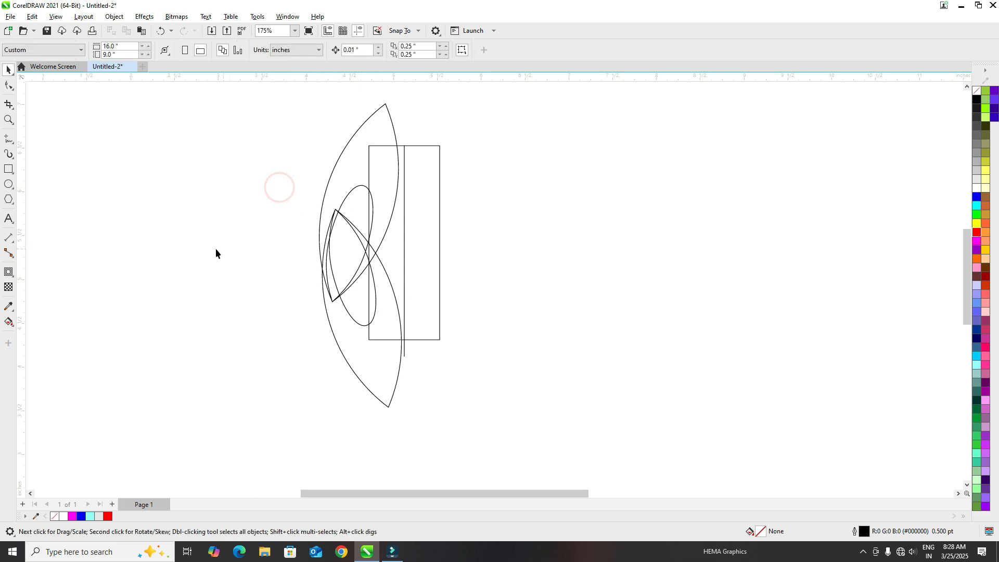
Step: Use Smart Fill to colour the region between the two petals and the centre line inside the rectangle magenta
{"action": "left_click", "coordinate": [12, 325]}
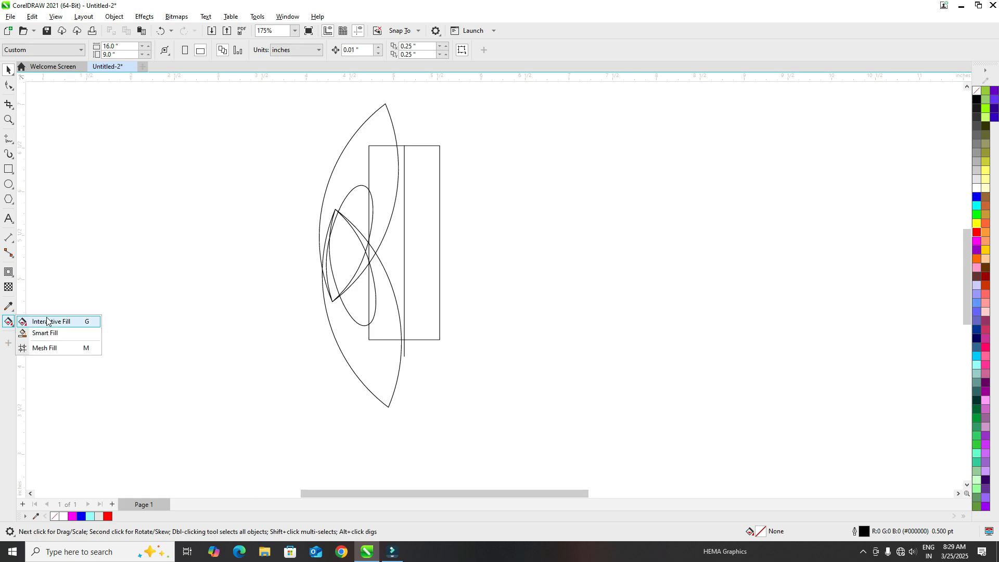
{"action": "left_click", "coordinate": [56, 333]}
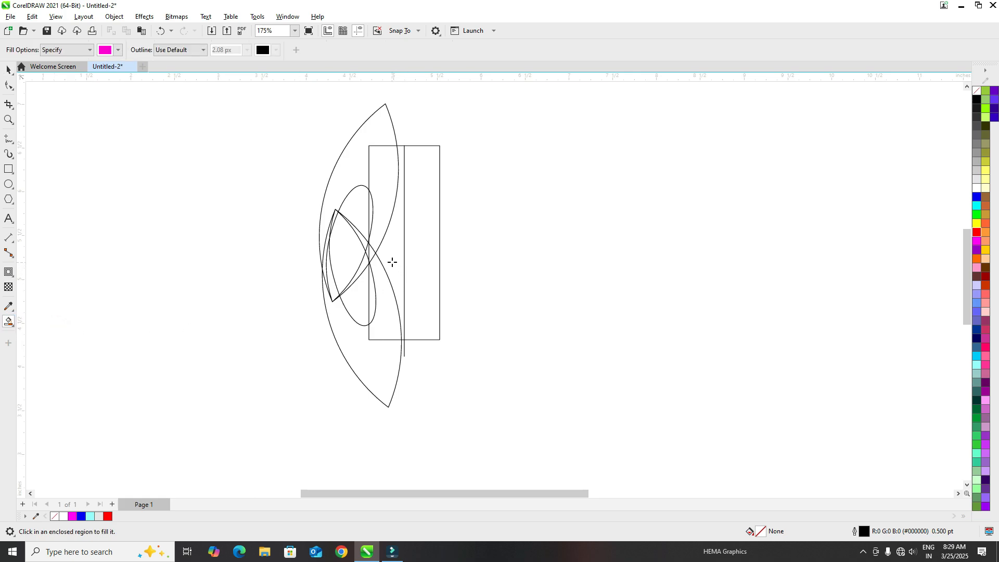
{"action": "left_click", "coordinate": [392, 260]}
{"action": "left_click", "coordinate": [8, 70]}
{"action": "left_click", "coordinate": [99, 185]}
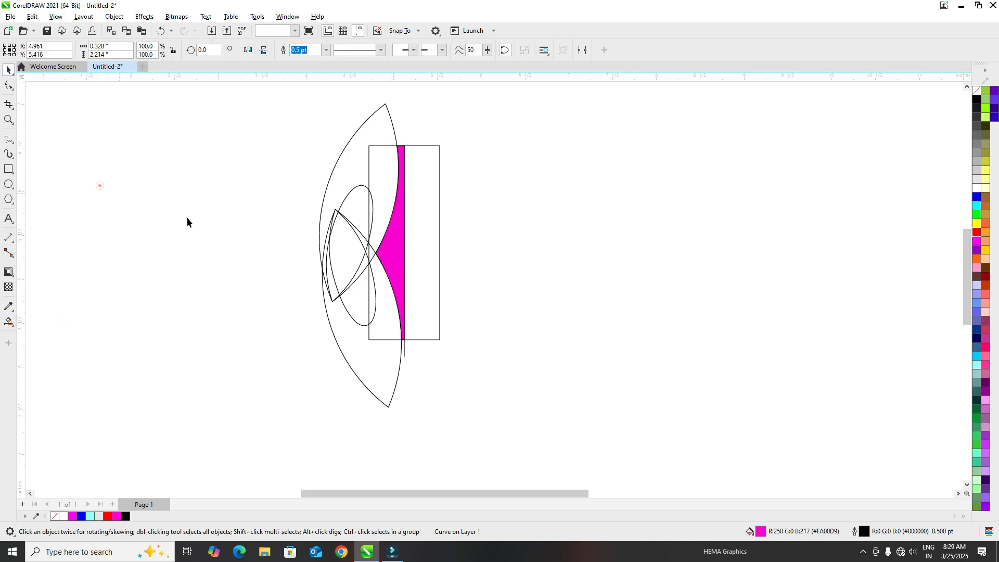
Step: Delete the rectangle, the lower mirrored petal and the centre line, and move the remaining petal aside, away from the magenta shape
{"action": "left_click_drag", "start_coordinate": [424, 243], "coordinate": [553, 220]}
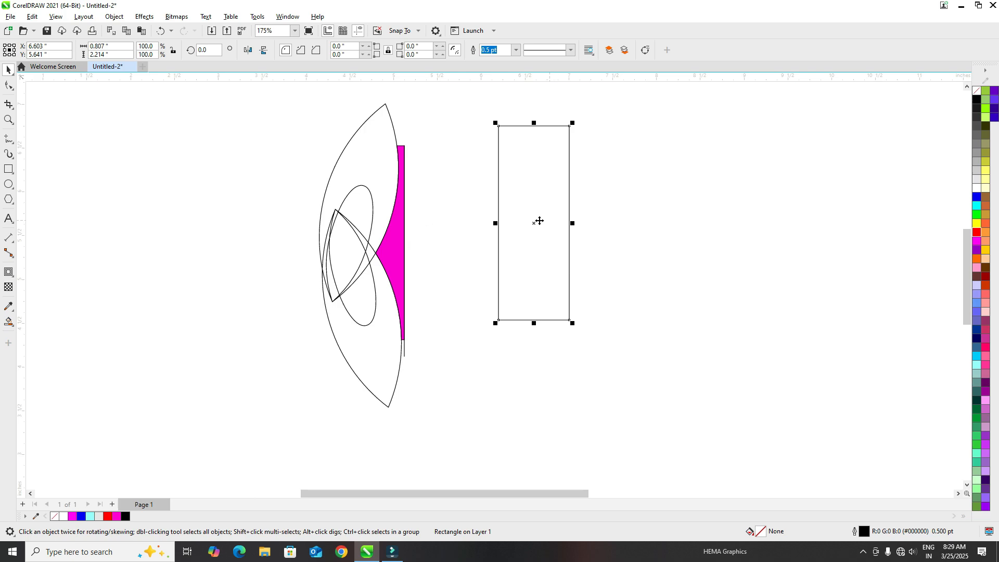
{"action": "key", "text": "Delete"}
{"action": "left_click_drag", "start_coordinate": [364, 326], "coordinate": [217, 337]}
{"action": "key", "text": "Delete"}
{"action": "left_click_drag", "start_coordinate": [371, 162], "coordinate": [568, 195]}
{"action": "left_click", "coordinate": [404, 348]}
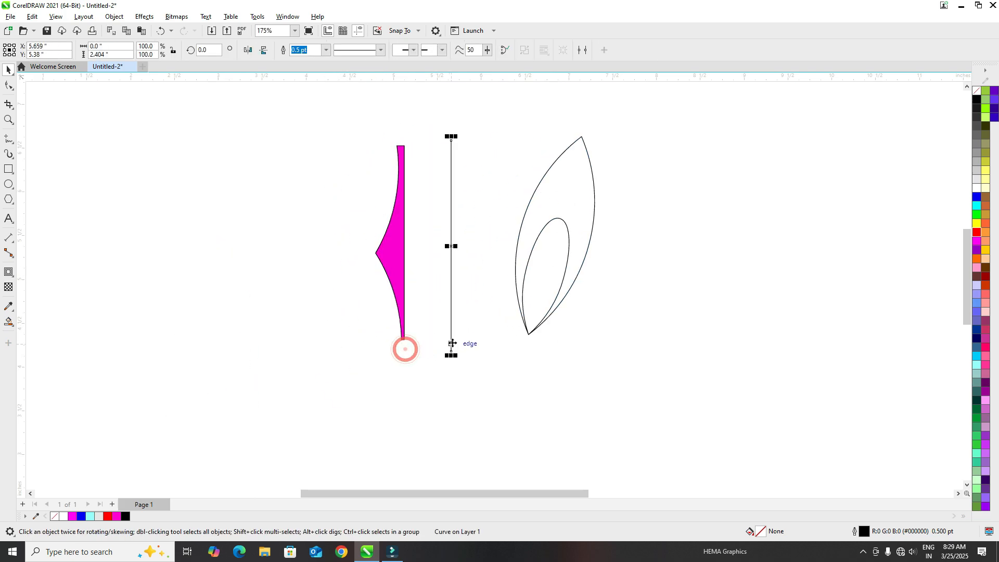
Step: Move the magenta shape left into the free space and enlarge it proportionally to 136.5%
{"action": "left_click_drag", "start_coordinate": [395, 268], "coordinate": [293, 293]}
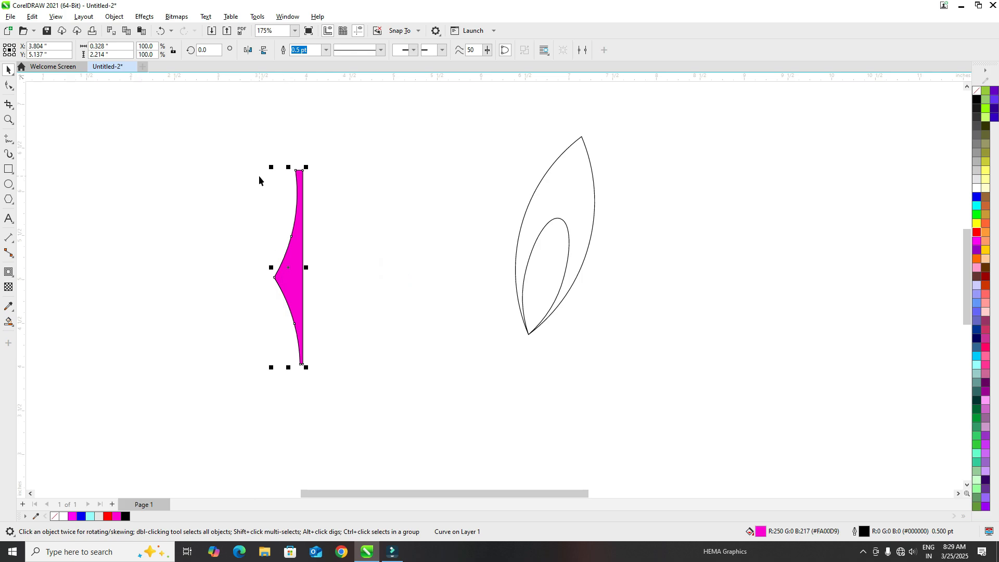
{"action": "left_click_drag", "start_coordinate": [268, 167], "coordinate": [254, 143]}
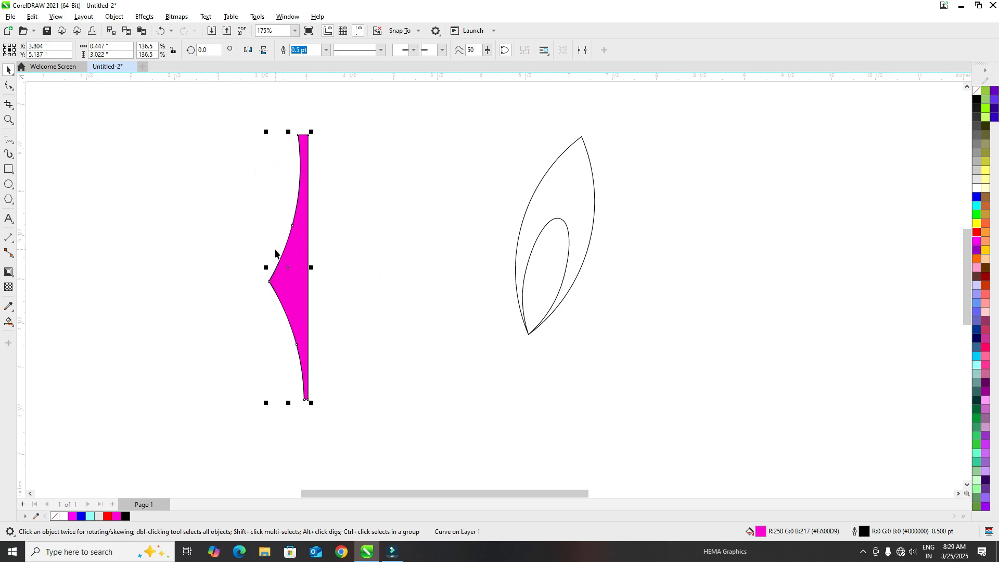
Step: Delete the surplus node on the lower curved edge of the magenta shape with the Shape tool
{"action": "left_click", "coordinate": [8, 85]}
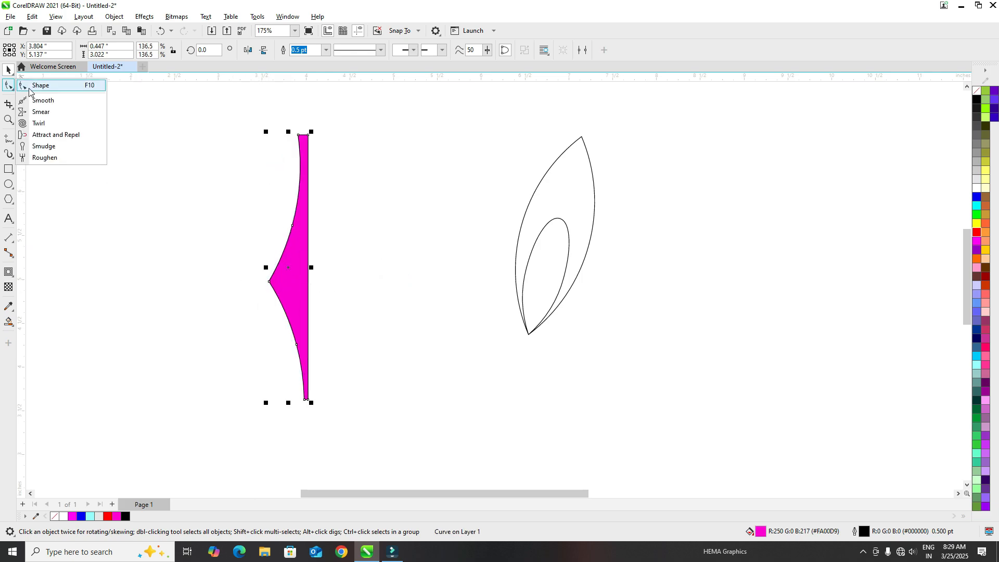
{"action": "left_click", "coordinate": [45, 85]}
{"action": "left_click_drag", "start_coordinate": [254, 324], "coordinate": [329, 354]}
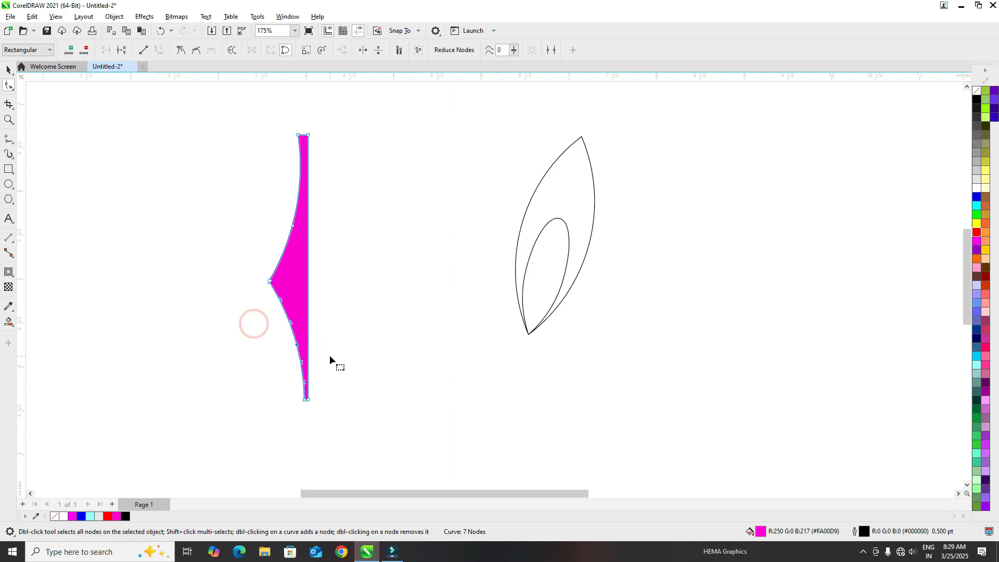
{"action": "key", "text": "Delete"}
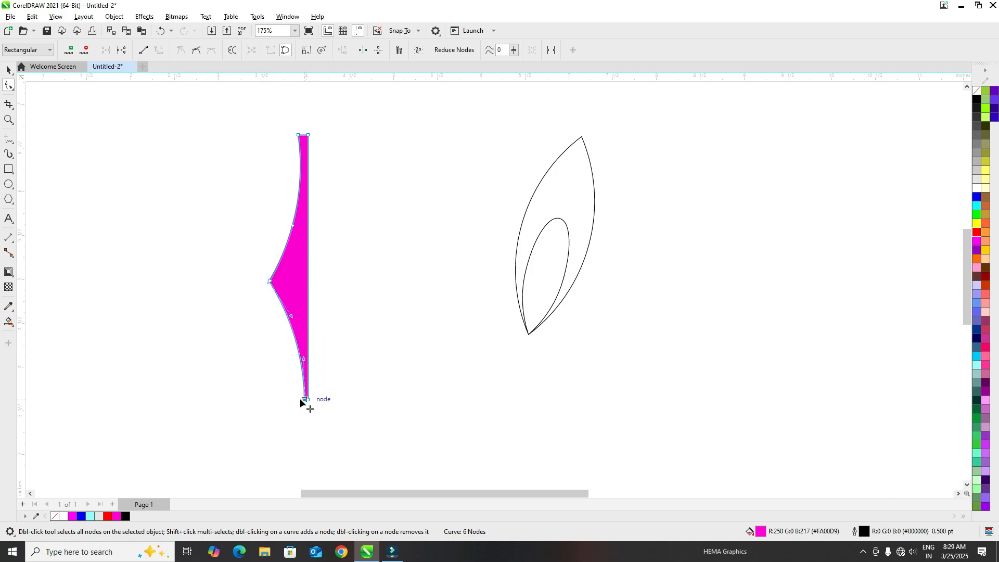
{"action": "left_click_drag", "start_coordinate": [306, 400], "coordinate": [266, 400]}
{"action": "key", "text": "Delete"}
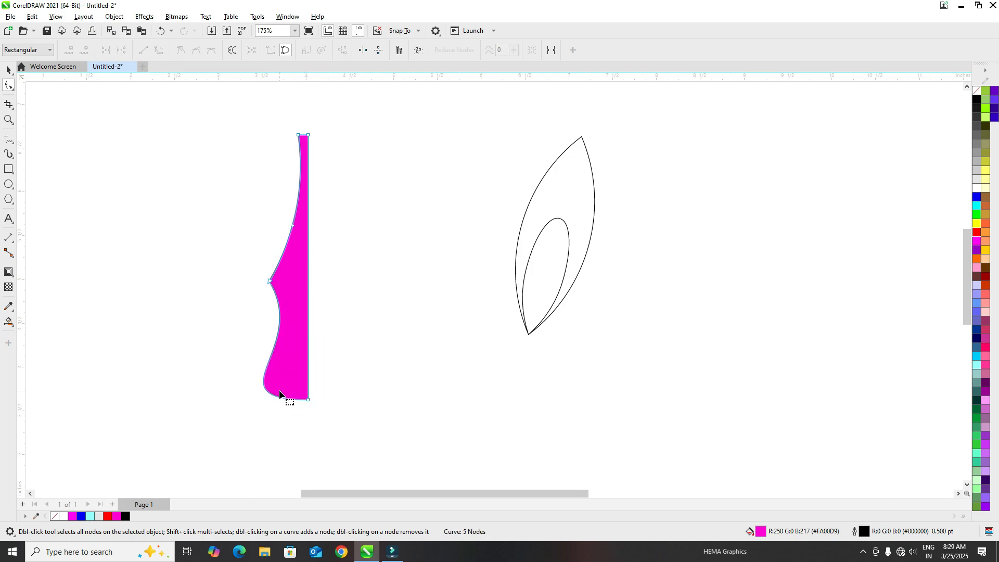
{"action": "key", "text": "ctrl+z"}
{"action": "key", "text": "ctrl+z"}
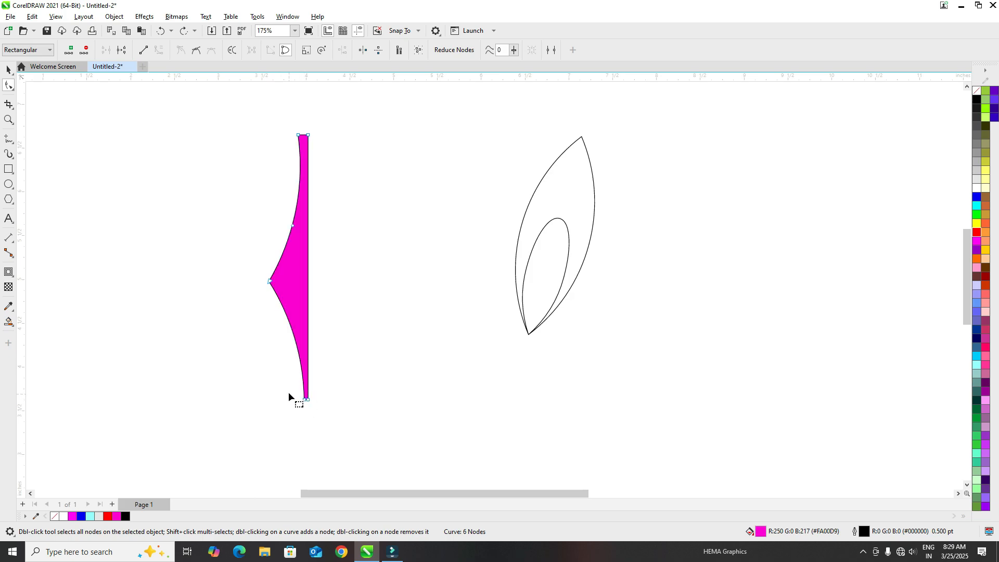
Step: Delete the magenta shape's bottom left corner node and adjust the curve handles to form a straight lower edge ending in a point
{"action": "left_click_drag", "start_coordinate": [289, 394], "coordinate": [304, 407]}
{"action": "key", "text": "Delete"}
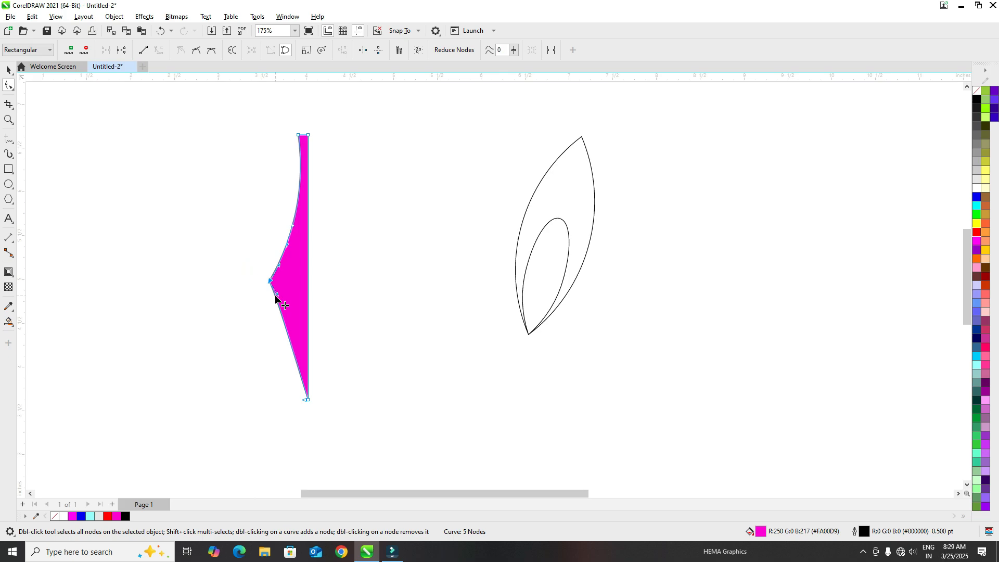
{"action": "left_click_drag", "start_coordinate": [276, 296], "coordinate": [274, 303]}
{"action": "left_click_drag", "start_coordinate": [306, 399], "coordinate": [293, 360]}
{"action": "left_click_drag", "start_coordinate": [277, 301], "coordinate": [281, 317]}
{"action": "left_click", "coordinate": [8, 70]}
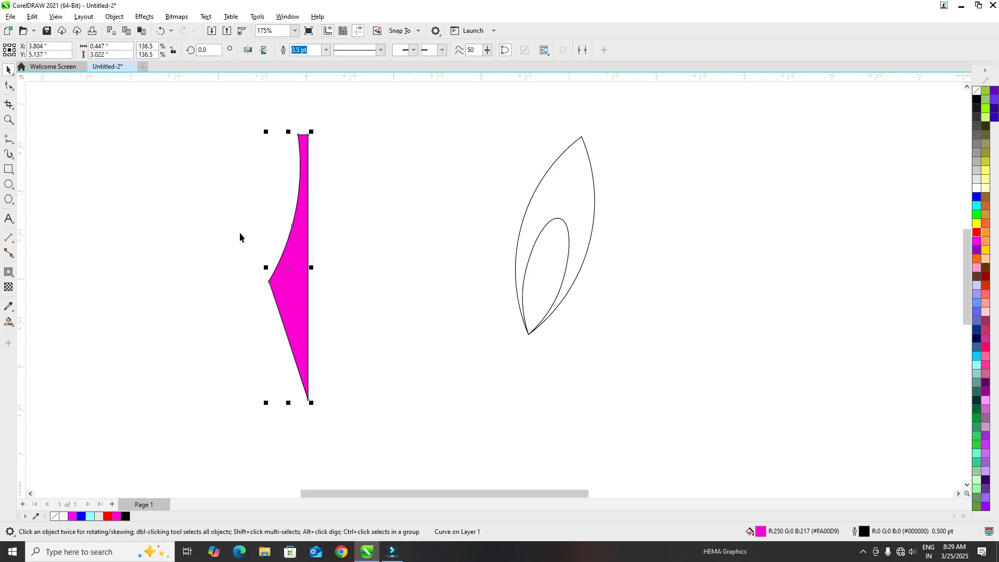
Step: Paste a copy of the magenta half and mirror it horizontally across its straight edge to complete the symmetrical nib
{"action": "left_click", "coordinate": [128, 30]}
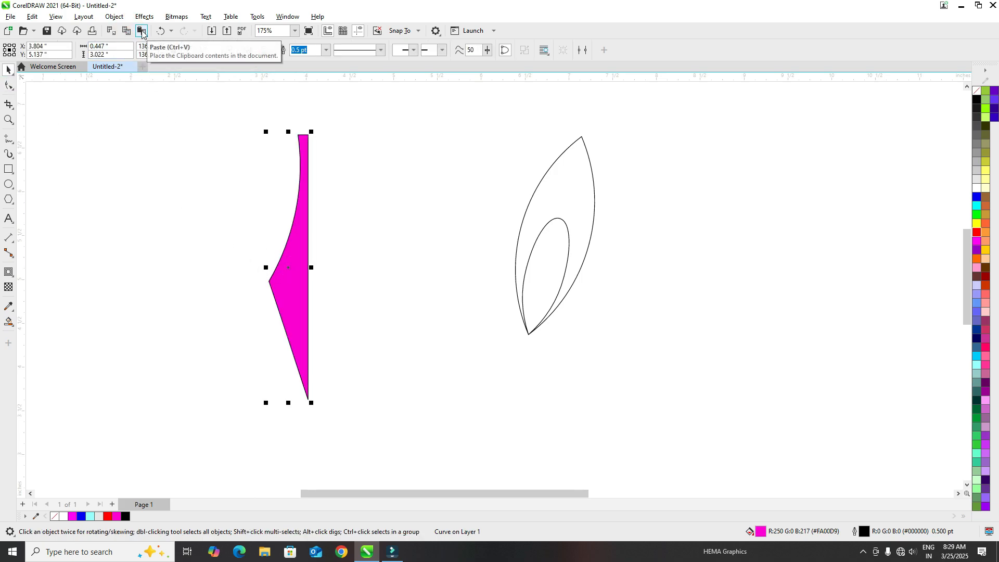
{"action": "left_click", "coordinate": [142, 31]}
{"action": "left_click_drag", "start_coordinate": [266, 267], "coordinate": [323, 269]}
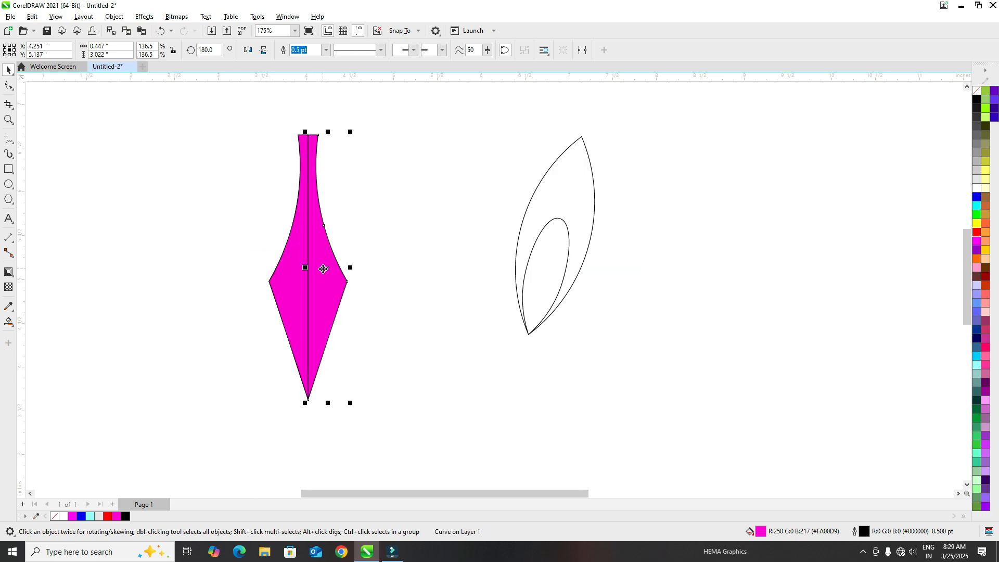
Step: Weld the two magenta halves into one nib shape and move it slightly down and right
{"action": "left_click_drag", "start_coordinate": [217, 111], "coordinate": [436, 417]}
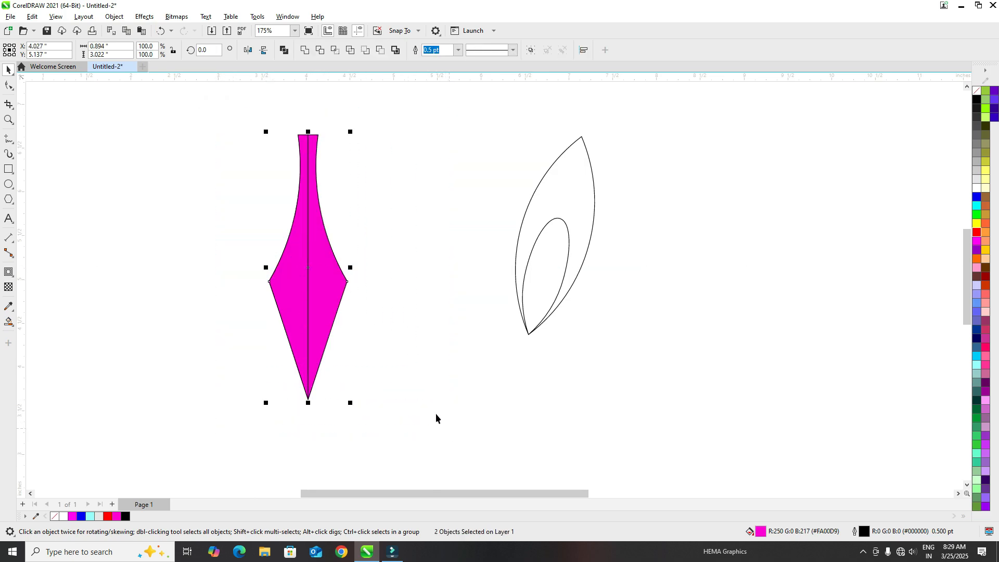
{"action": "left_click", "coordinate": [307, 49]}
{"action": "left_click_drag", "start_coordinate": [304, 269], "coordinate": [356, 308]}
Step: Move the petal beside the nib's neck and scale it down proportionally to 77.8%
{"action": "left_click_drag", "start_coordinate": [557, 201], "coordinate": [453, 173]}
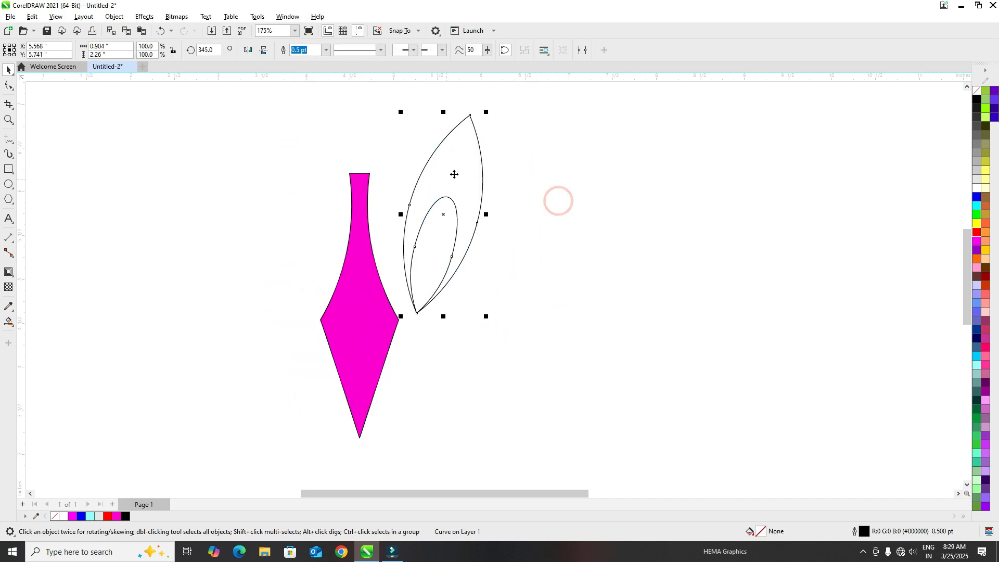
{"action": "left_click_drag", "start_coordinate": [485, 112], "coordinate": [486, 162]}
{"action": "left_click_drag", "start_coordinate": [430, 213], "coordinate": [428, 178]}
Step: Rotate the petal to 270 degrees and place its pointed inner end against the right side of the nib's neck
{"action": "left_click", "coordinate": [428, 178]}
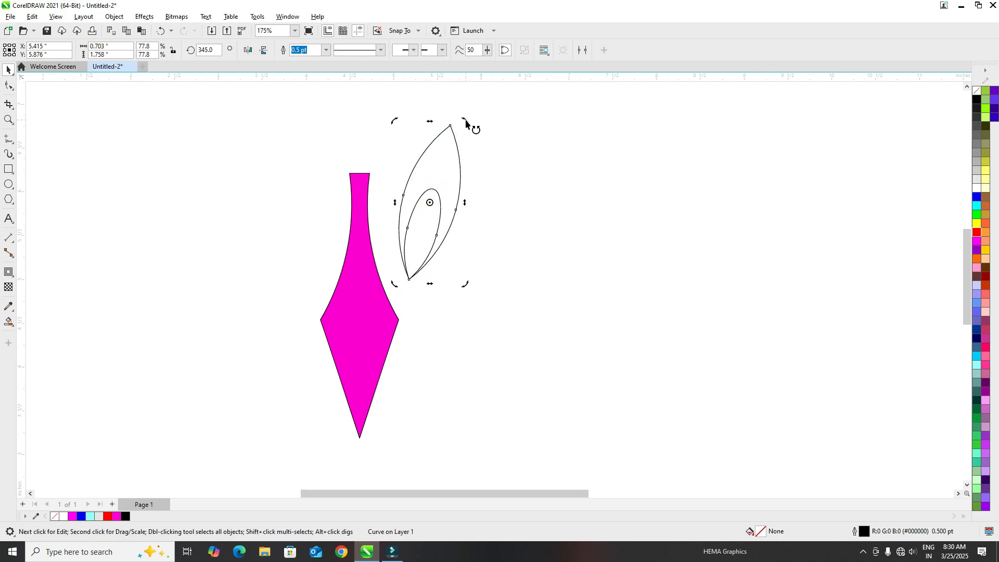
{"action": "left_click_drag", "start_coordinate": [464, 122], "coordinate": [513, 225]}
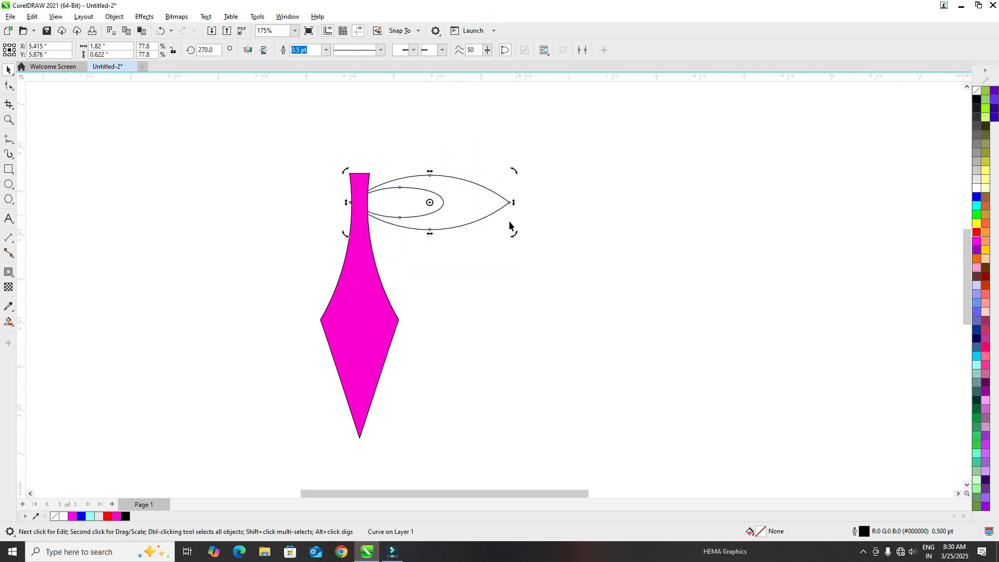
{"action": "left_click", "coordinate": [504, 256]}
{"action": "left_click_drag", "start_coordinate": [460, 204], "coordinate": [482, 211]}
{"action": "left_click", "coordinate": [475, 139]}
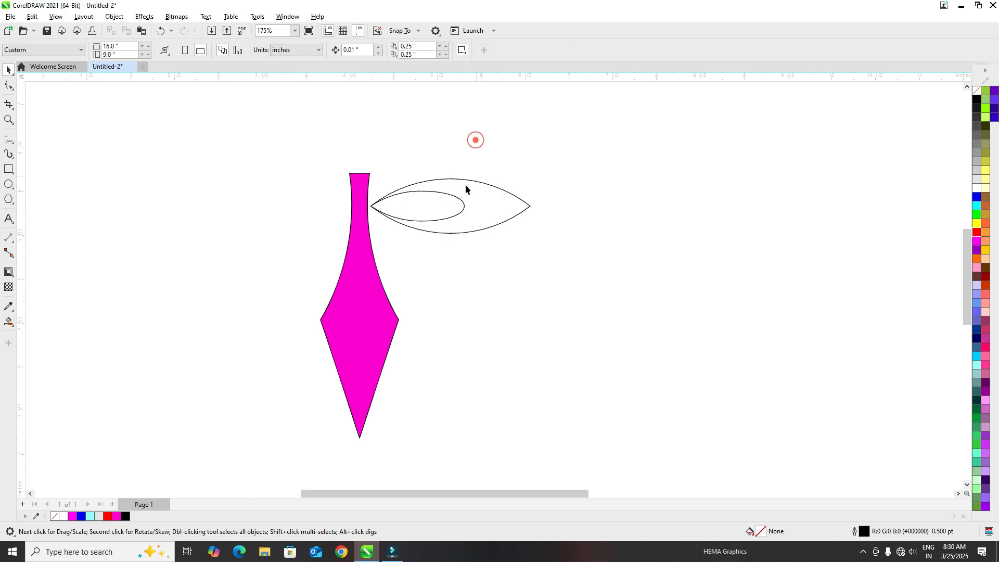
{"action": "left_click", "coordinate": [368, 317]}
{"action": "left_click", "coordinate": [237, 231]}
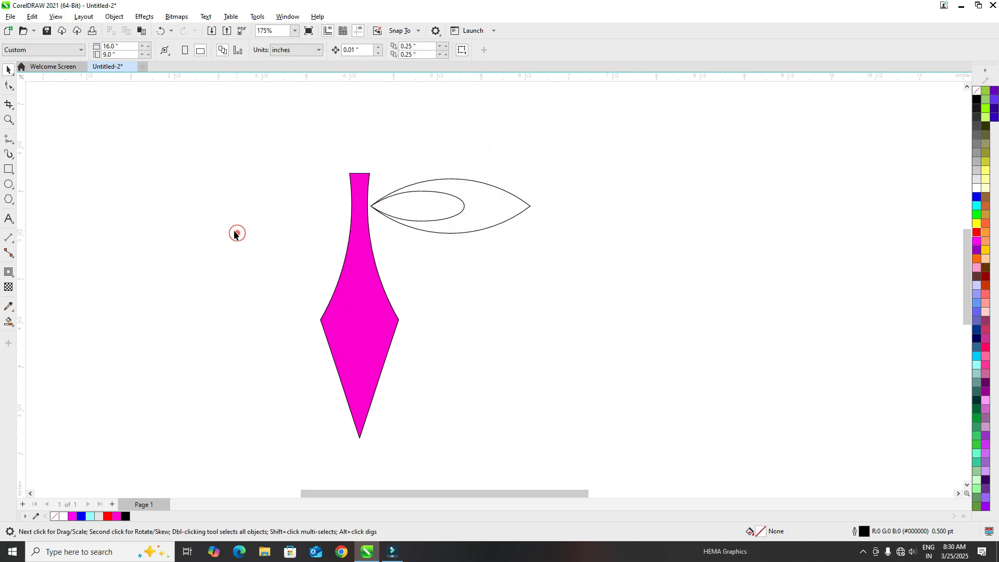
Step: Draw a circle about 0.285 inches in diameter in the empty area left of the nib
{"action": "left_click", "coordinate": [13, 188]}
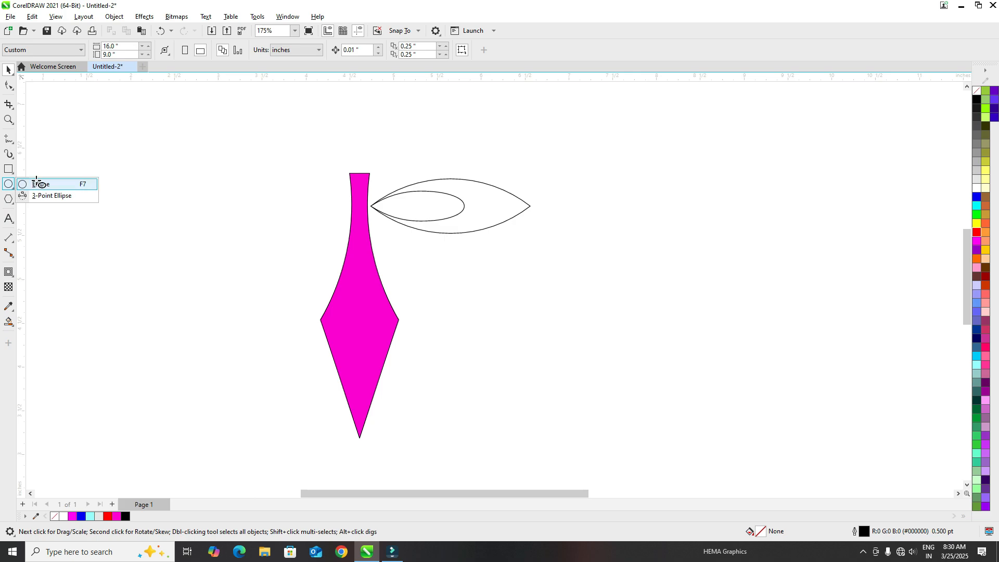
{"action": "left_click", "coordinate": [41, 184]}
{"action": "left_click_drag", "start_coordinate": [157, 162], "coordinate": [180, 186]}
{"action": "left_click", "coordinate": [9, 69]}
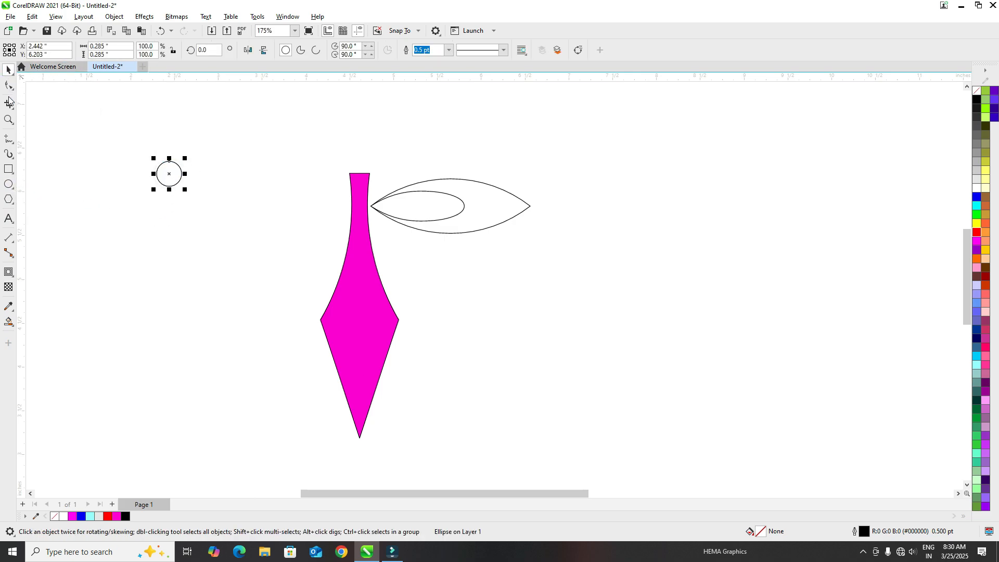
Step: Draw a narrow vertical rectangle about 0.077 by 2.066 inches beside the small circle
{"action": "left_click", "coordinate": [13, 174]}
{"action": "left_click", "coordinate": [32, 168]}
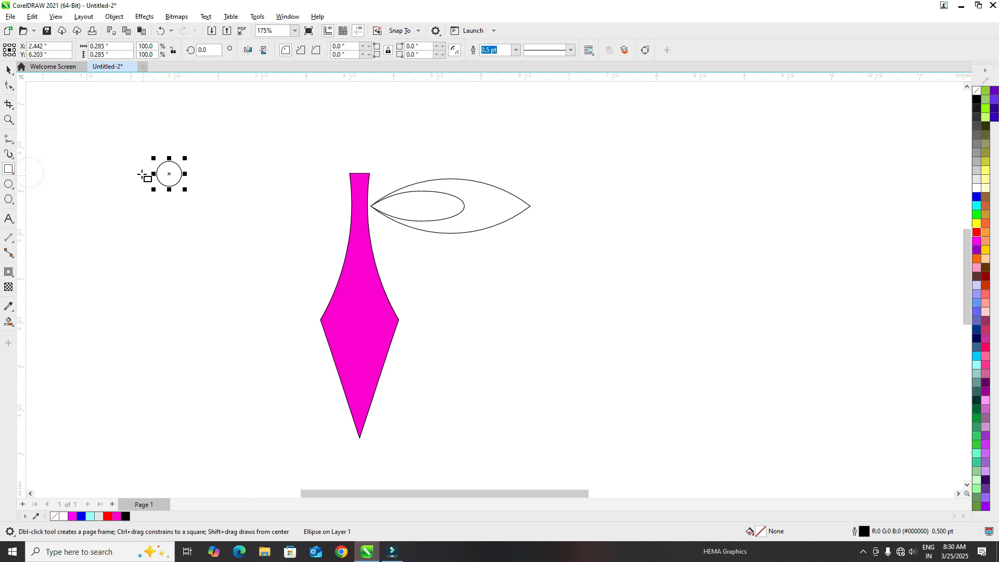
{"action": "left_click_drag", "start_coordinate": [130, 165], "coordinate": [136, 347]}
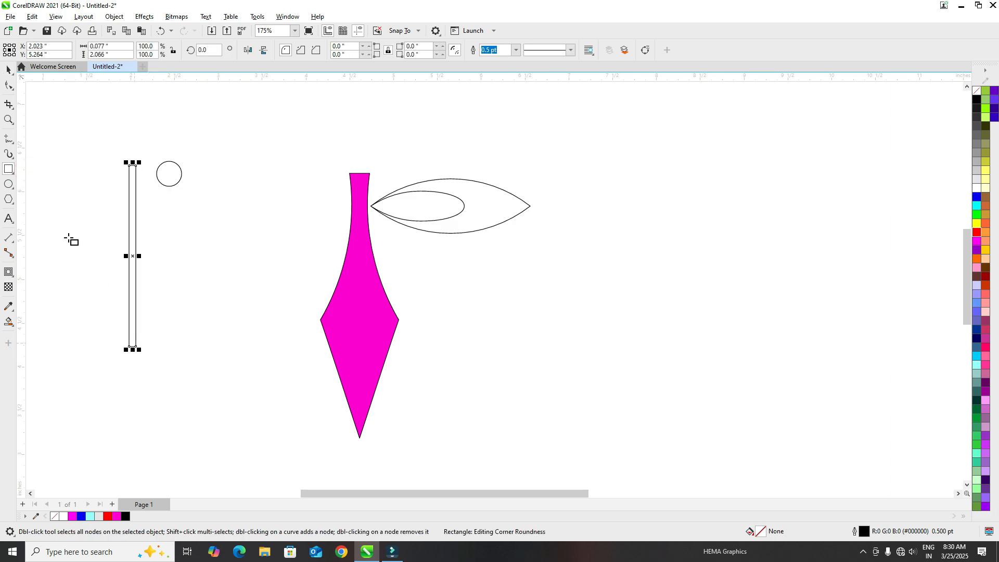
{"action": "left_click", "coordinate": [8, 69]}
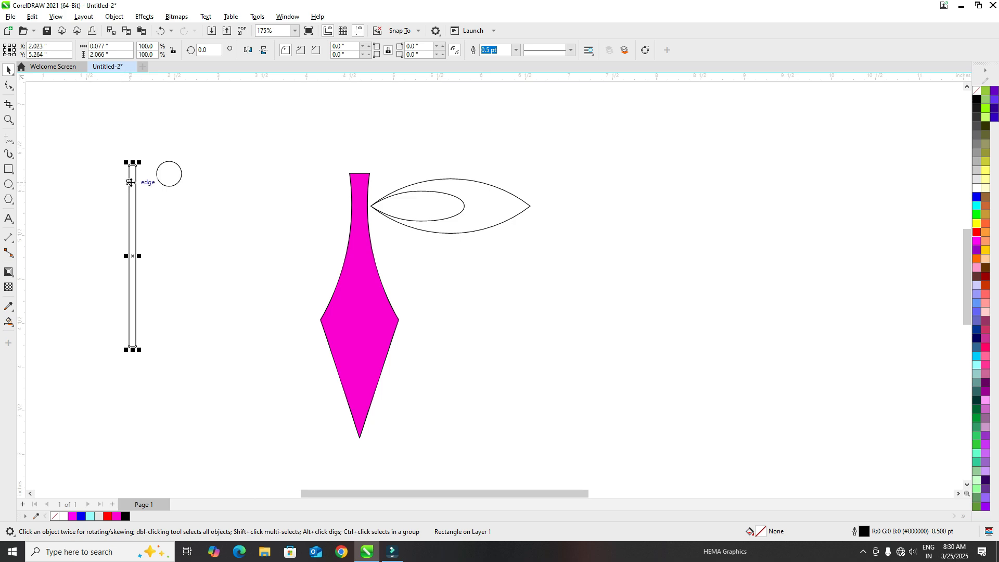
Step: Centre the narrow rectangle under the circle with its upper end inside it, and shrink the circle to about 0.273 inches
{"action": "left_click_drag", "start_coordinate": [130, 182], "coordinate": [166, 191]}
{"action": "left_click_drag", "start_coordinate": [187, 227], "coordinate": [219, 390]}
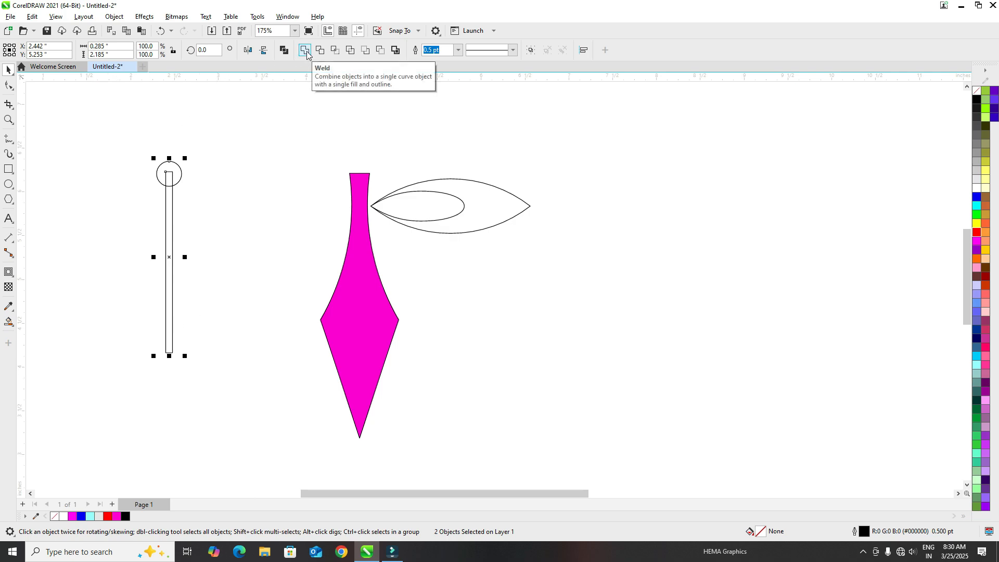
{"action": "left_click_drag", "start_coordinate": [234, 192], "coordinate": [152, 159]}
Step: Weld the circle and the narrow rectangle into a single keyhole-shaped curve
{"action": "left_click_drag", "start_coordinate": [227, 404], "coordinate": [228, 401]}
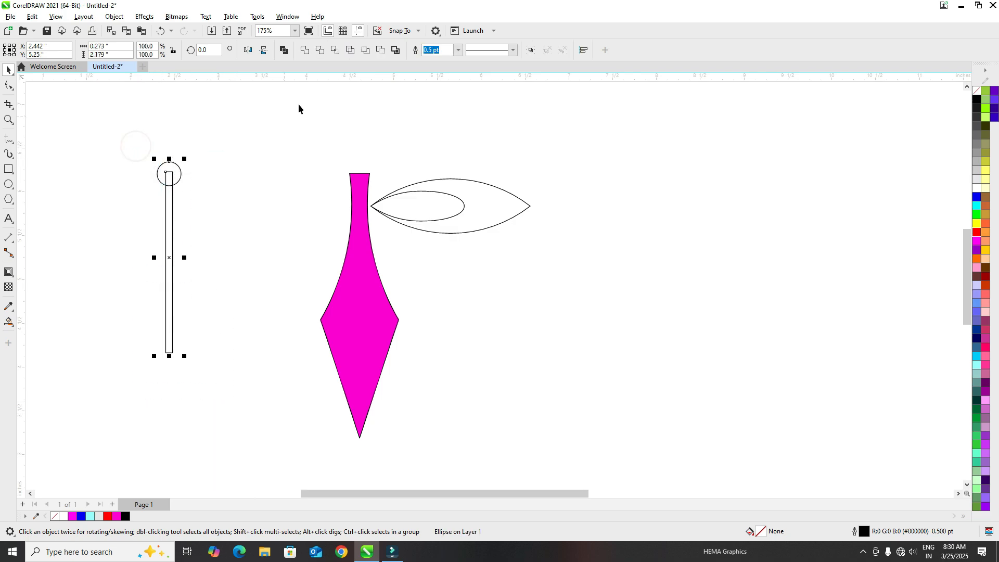
{"action": "left_click", "coordinate": [307, 54]}
{"action": "left_click", "coordinate": [254, 148]}
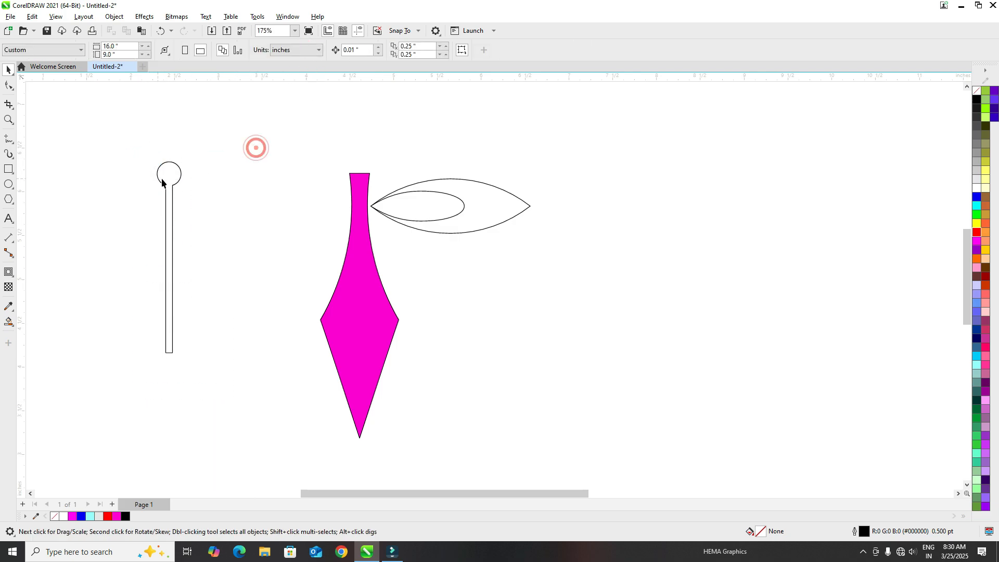
Step: Place the keyhole shape over the widest part of the nib and align both on their vertical centre line
{"action": "left_click_drag", "start_coordinate": [169, 175], "coordinate": [360, 324]}
{"action": "left_click", "coordinate": [361, 295], "text": "shift"}
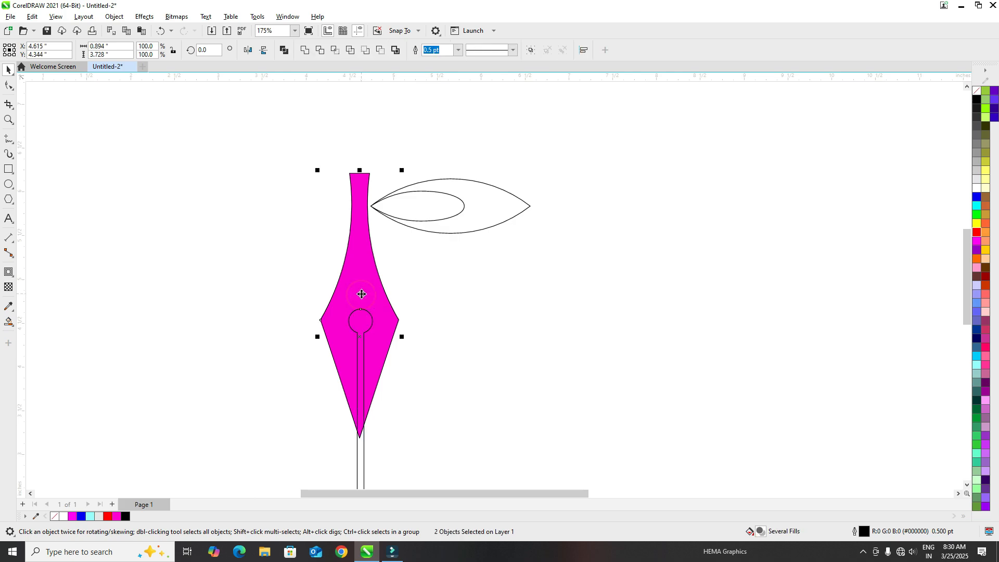
{"action": "key", "text": "c"}
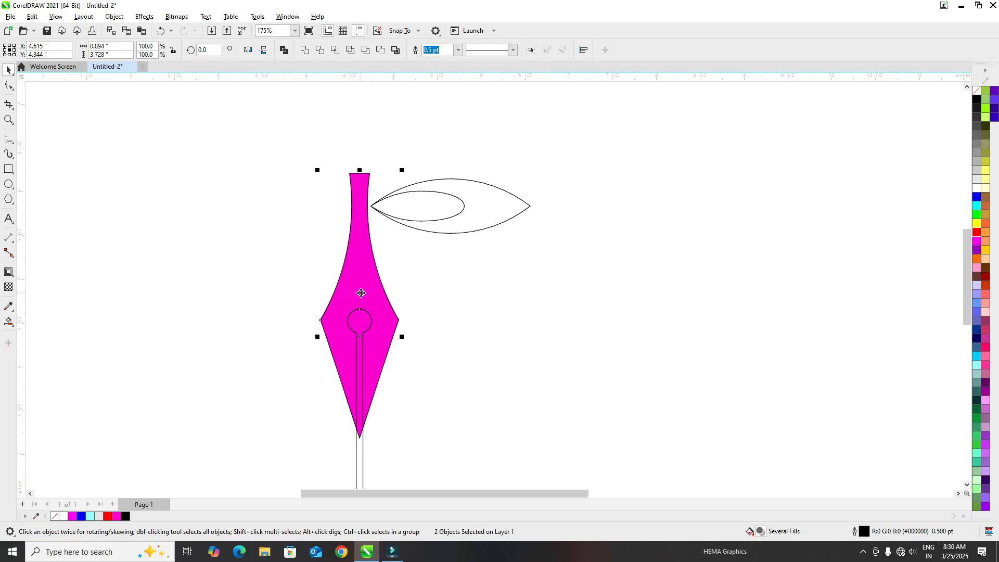
{"action": "left_click", "coordinate": [249, 225]}
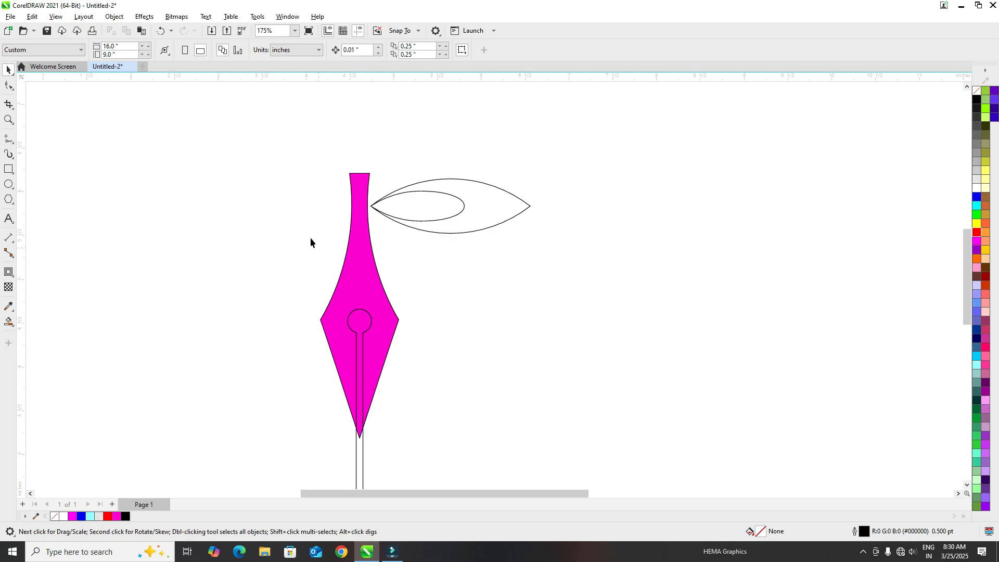
Step: Cut the keyhole shape out of the magenta nib with Simplify
{"action": "scroll", "coordinate": [310, 242], "scroll_direction": "down", "scroll_amount": 2}
{"action": "left_click_drag", "start_coordinate": [271, 128], "coordinate": [372, 435]}
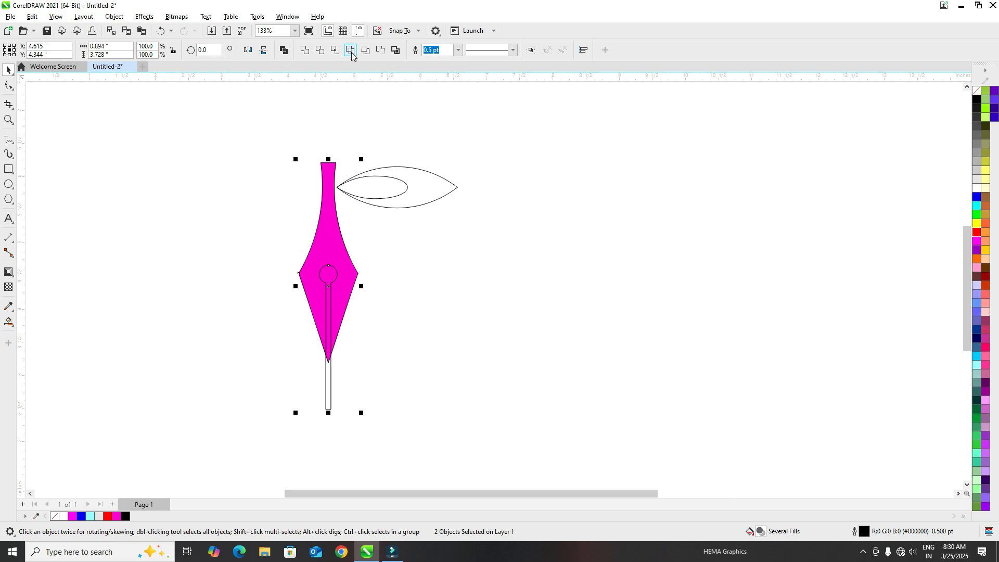
{"action": "left_click", "coordinate": [351, 52]}
{"action": "left_click", "coordinate": [240, 190]}
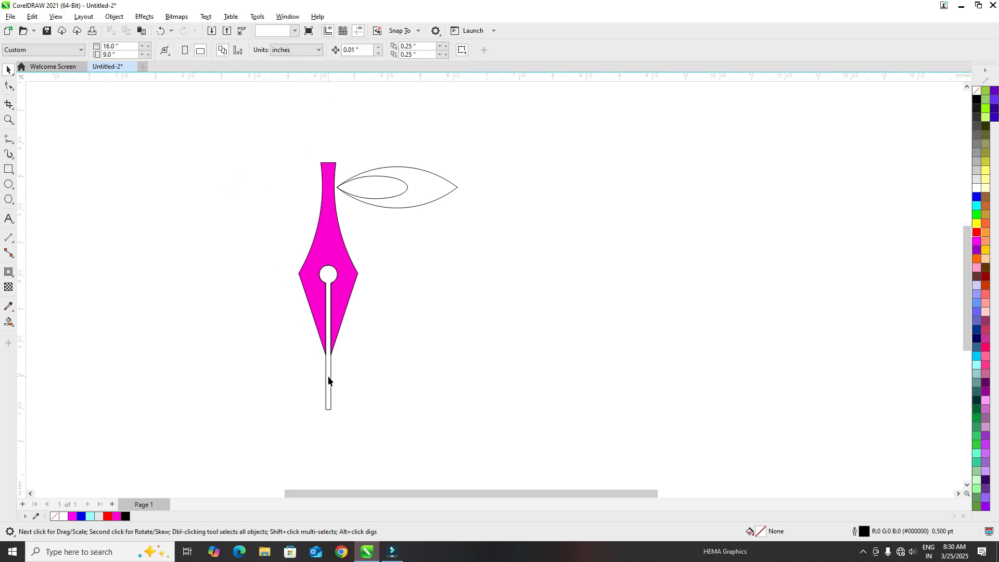
Step: Move the leftover keyhole shape off the nib and delete it
{"action": "left_click_drag", "start_coordinate": [328, 379], "coordinate": [174, 383]}
{"action": "key", "text": "Delete"}
{"action": "scroll", "coordinate": [348, 146], "scroll_direction": "up", "scroll_amount": 2}
{"action": "scroll", "coordinate": [313, 195], "scroll_direction": "down", "scroll_amount": 3}
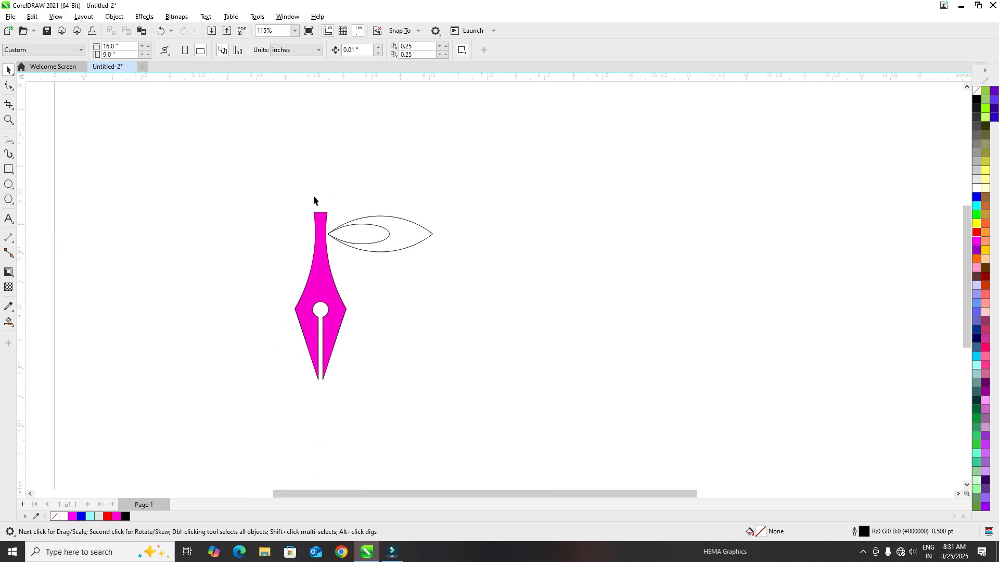
Step: Duplicate the horizontal petal just above the original, and make a further copy of it tilted upward at 300 degrees
{"action": "scroll", "coordinate": [313, 196], "scroll_direction": "up", "scroll_amount": 2}
{"action": "scroll", "coordinate": [359, 196], "scroll_direction": "up", "scroll_amount": 1}
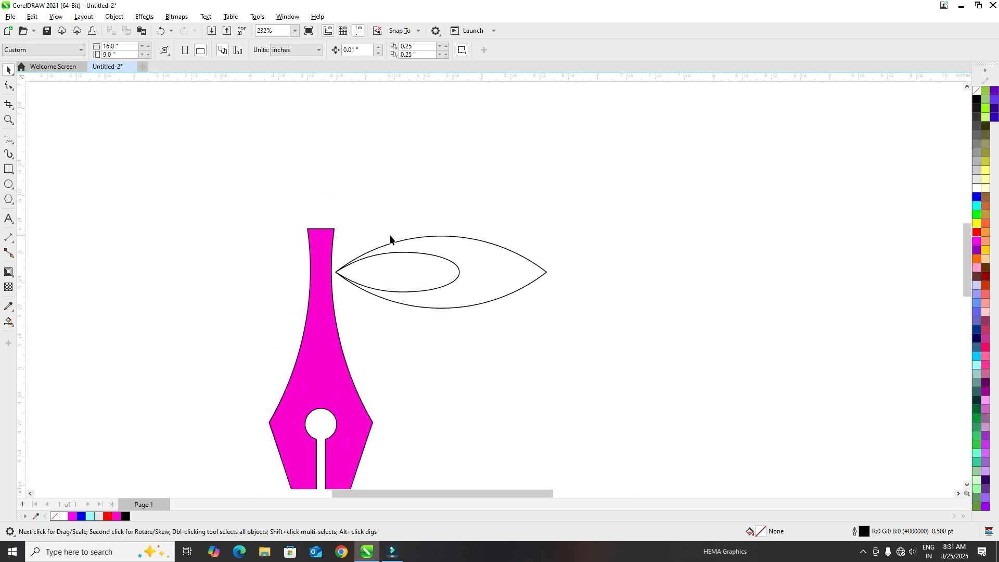
{"action": "scroll", "coordinate": [363, 196], "scroll_direction": "down", "scroll_amount": 1}
{"action": "scroll", "coordinate": [373, 215], "scroll_direction": "up", "scroll_amount": 1}
{"action": "left_click", "coordinate": [467, 273]}
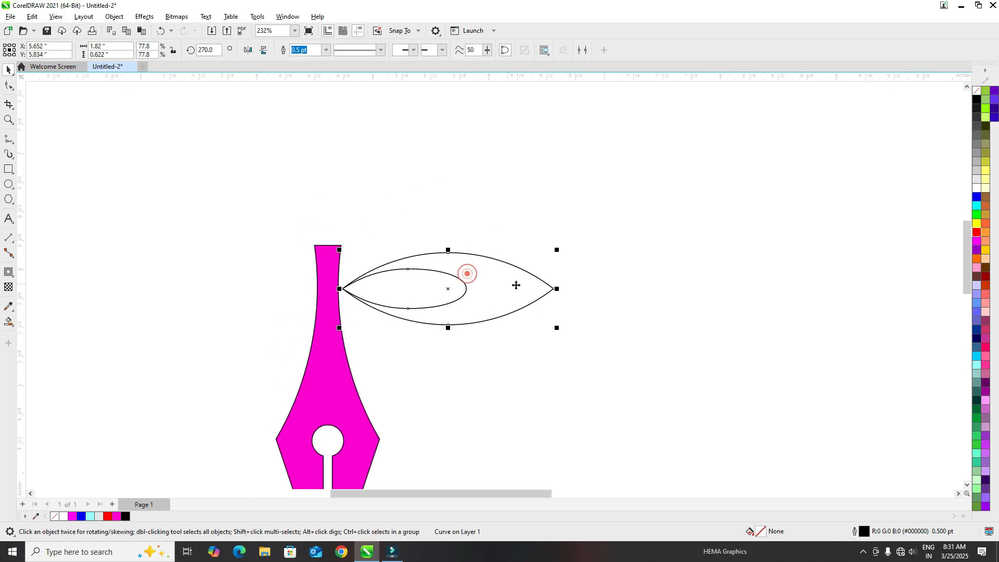
{"action": "left_click_drag", "start_coordinate": [483, 291], "coordinate": [463, 213]}
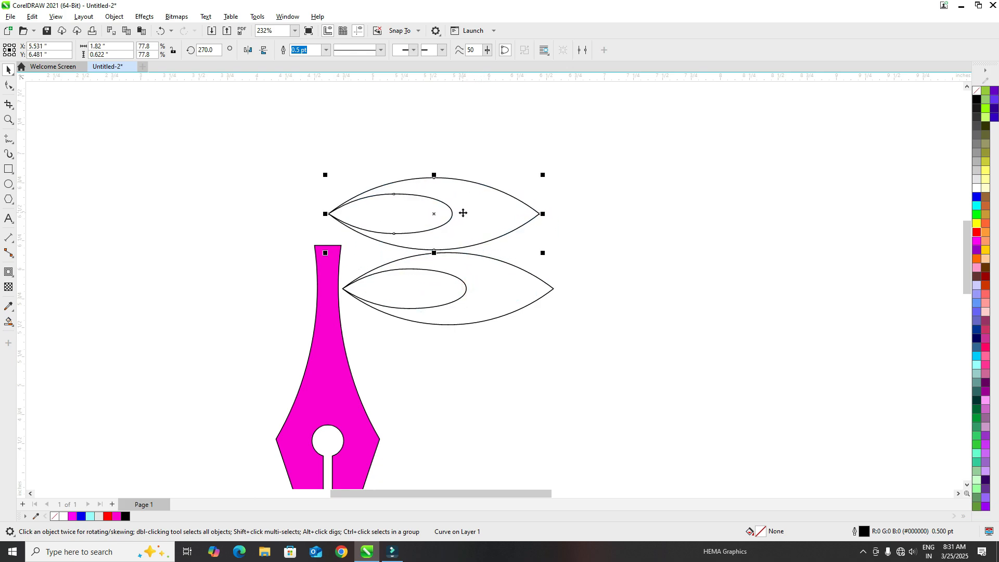
{"action": "left_click", "coordinate": [463, 213]}
{"action": "left_click_drag", "start_coordinate": [325, 253], "coordinate": [370, 283]}
{"action": "left_click", "coordinate": [286, 212]}
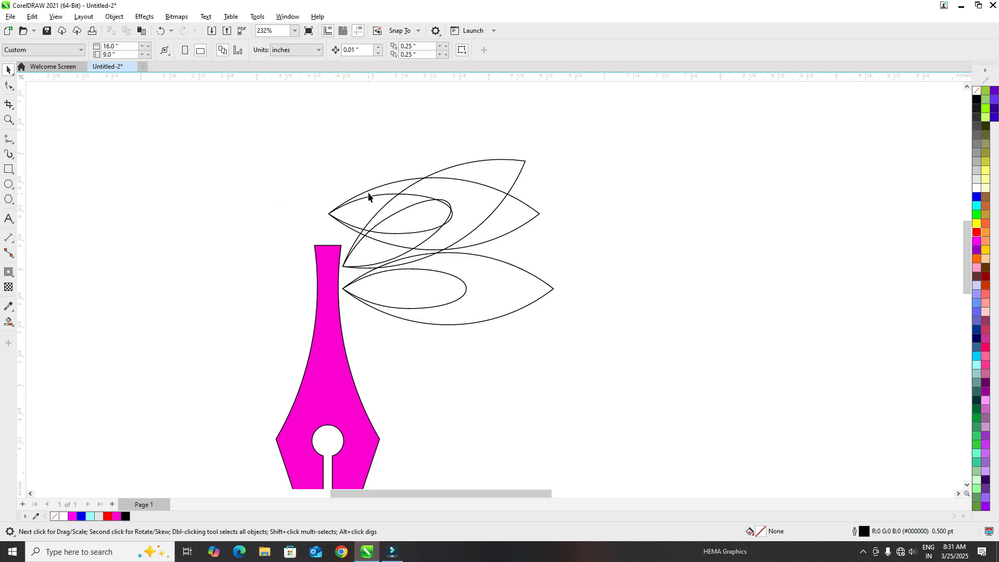
Step: Move the loose horizontal petal up, try a rotation of 90 degrees on it and undo that rotation
{"action": "left_click_drag", "start_coordinate": [368, 196], "coordinate": [308, 157]}
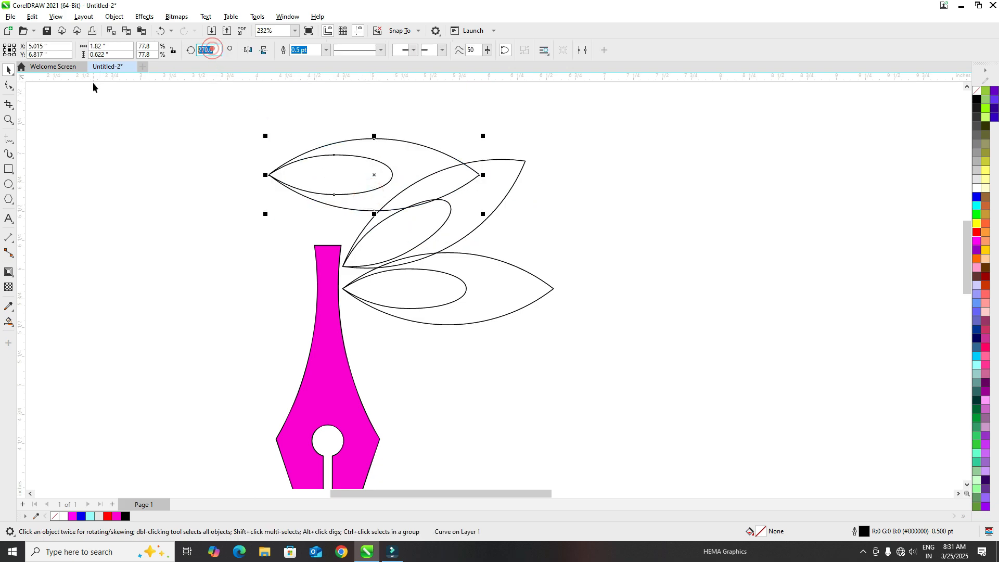
{"action": "type", "text": "90"}
{"action": "key", "text": "Return"}
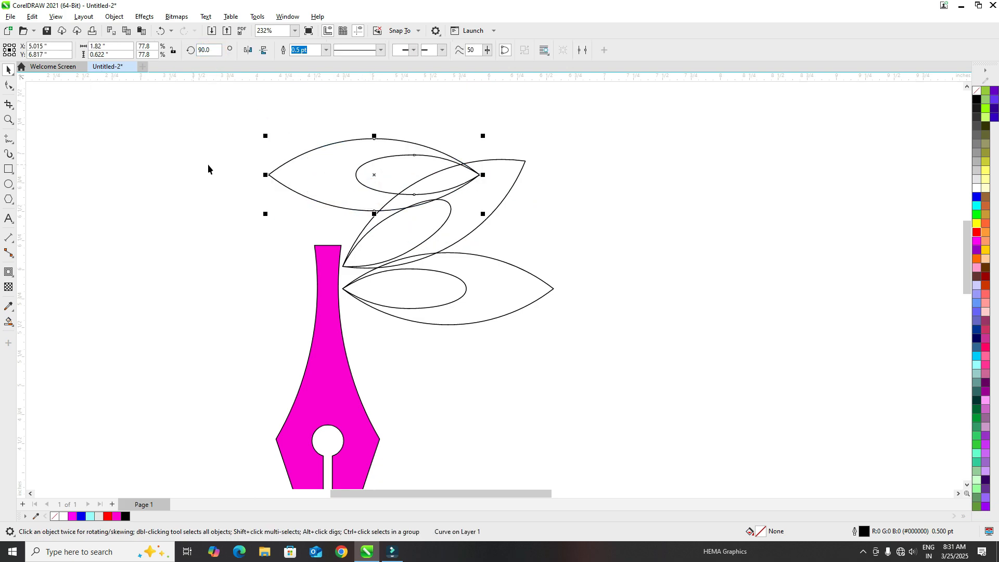
{"action": "key", "text": "ctrl+z"}
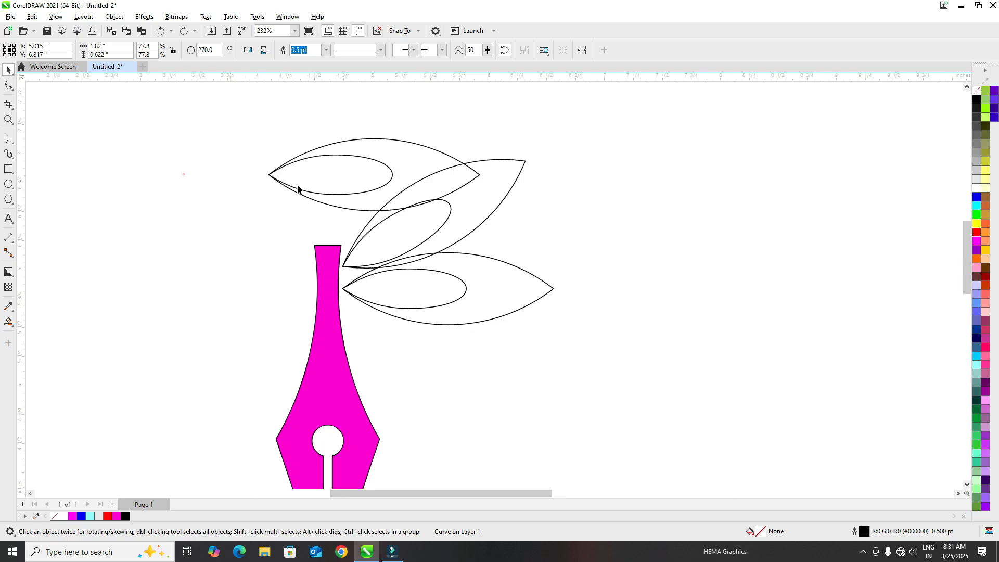
Step: Rotate the loose horizontal petal upright to 0 degrees and centre it directly above the top of the nib
{"action": "left_click_drag", "start_coordinate": [380, 158], "coordinate": [370, 149]}
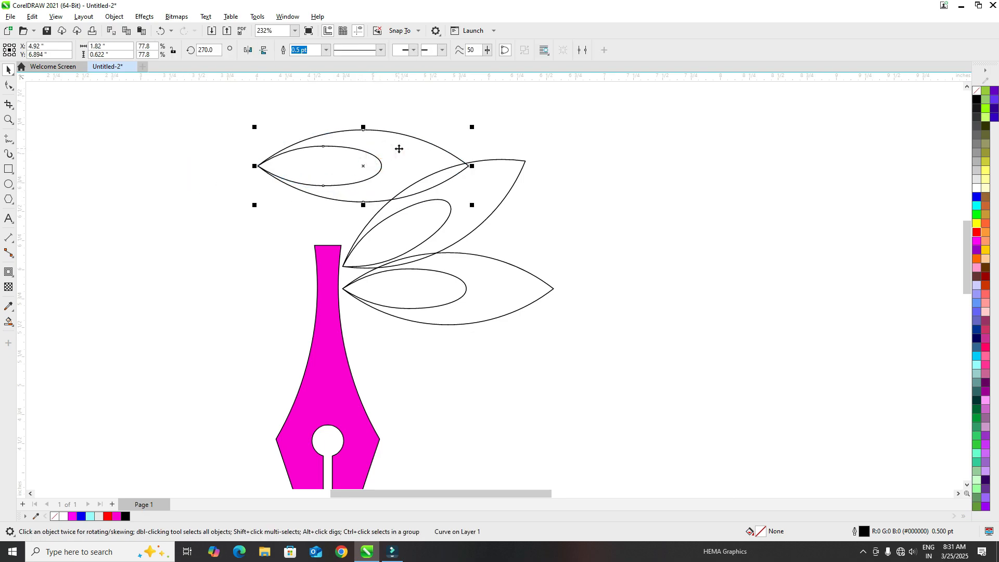
{"action": "left_click", "coordinate": [396, 147]}
{"action": "left_click_drag", "start_coordinate": [252, 209], "coordinate": [402, 259]}
{"action": "left_click_drag", "start_coordinate": [350, 146], "coordinate": [316, 119]}
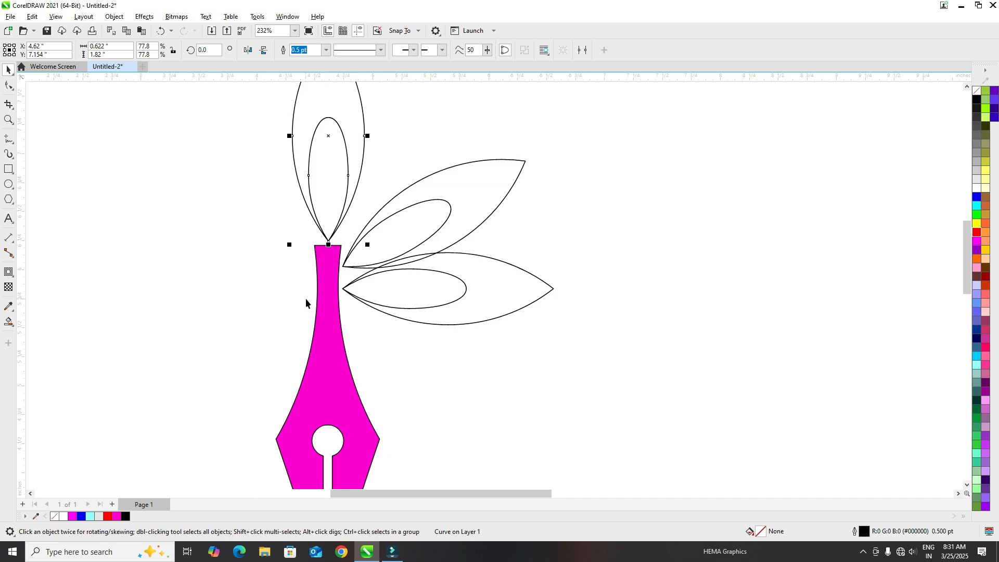
{"action": "left_click", "coordinate": [320, 333], "text": "shift"}
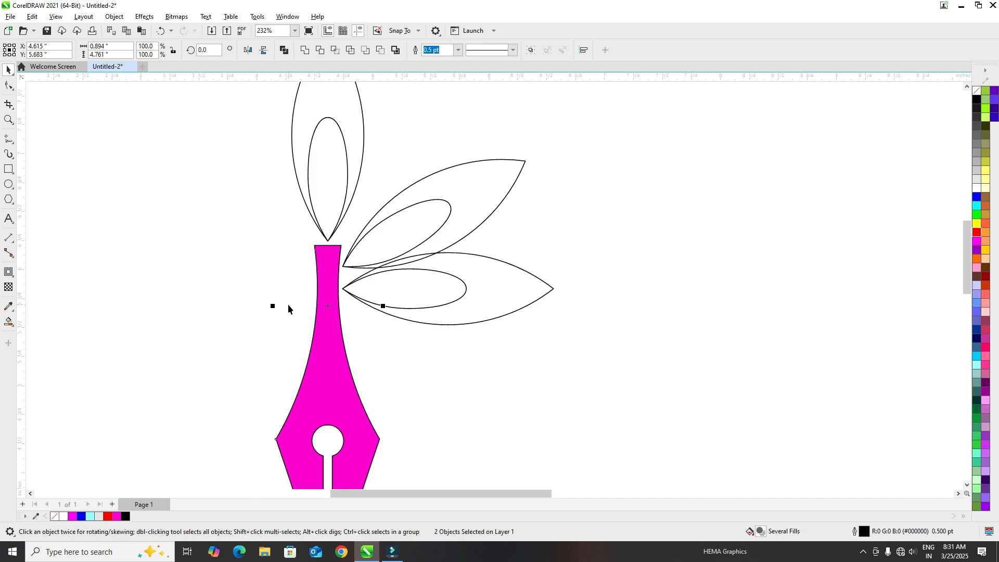
{"action": "left_click", "coordinate": [197, 240]}
Step: Position the tilted 300-degree petal between the upright and horizontal petals, nudging its inner point close to the nib's upper right corner
{"action": "left_click_drag", "start_coordinate": [441, 200], "coordinate": [457, 178]}
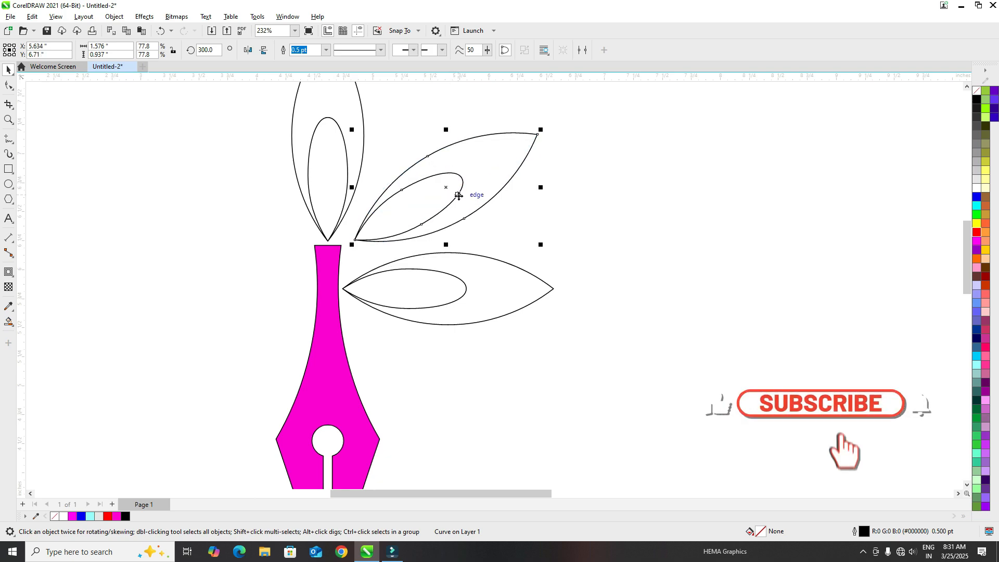
{"action": "key", "text": "Down"}
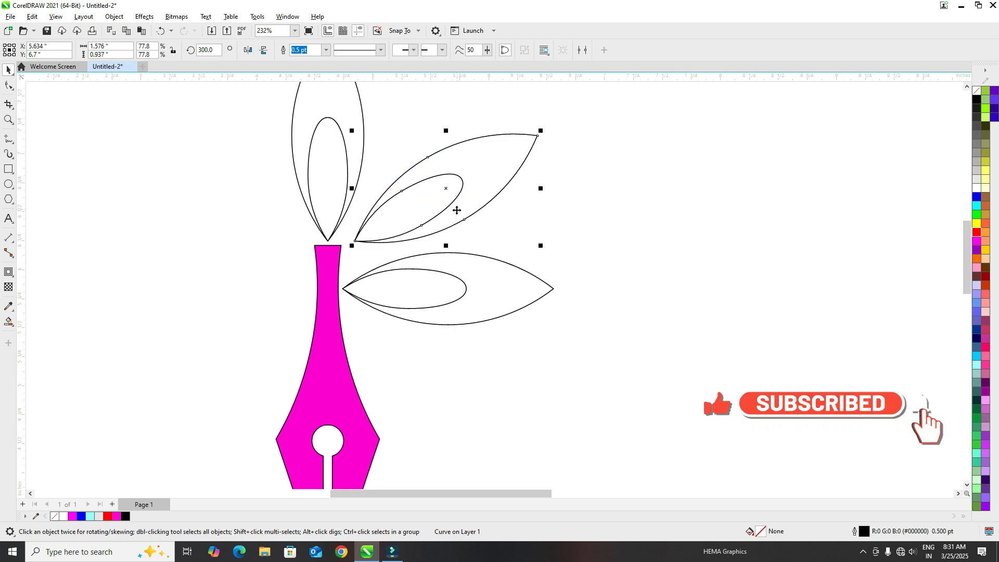
{"action": "key", "text": "Down"}
{"action": "key", "text": "Left"}
{"action": "key", "text": "Left"}
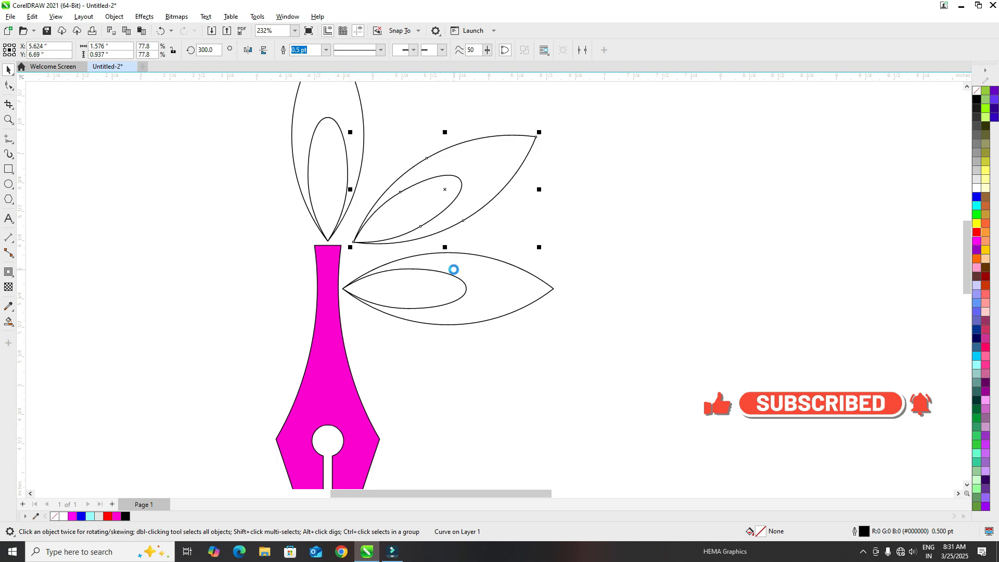
{"action": "key", "text": "Down"}
{"action": "key", "text": "Down"}
{"action": "key", "text": "Left"}
{"action": "key", "text": "Left"}
{"action": "key", "text": "Left"}
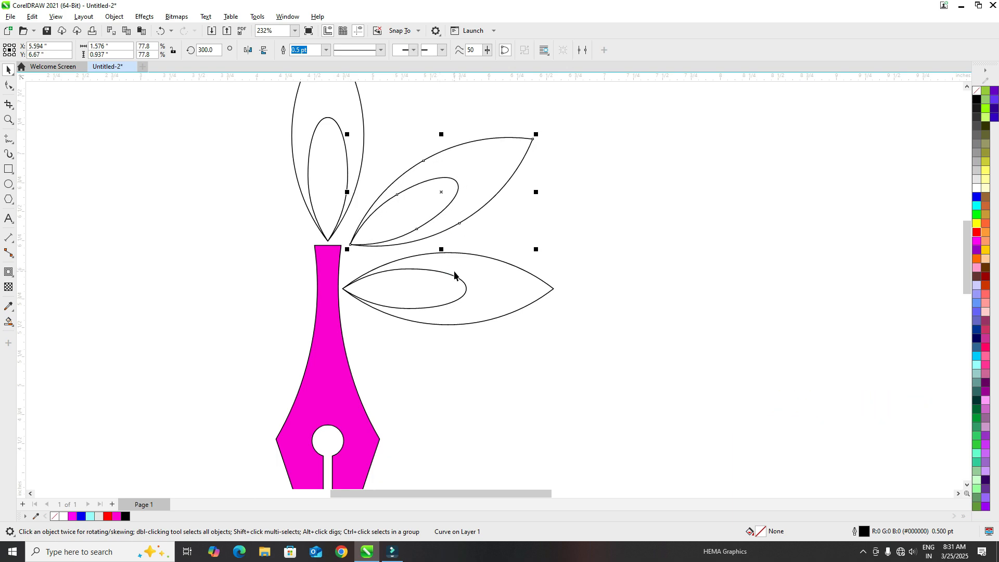
{"action": "key", "text": "Down"}
{"action": "key", "text": "Down"}
{"action": "key", "text": "Left"}
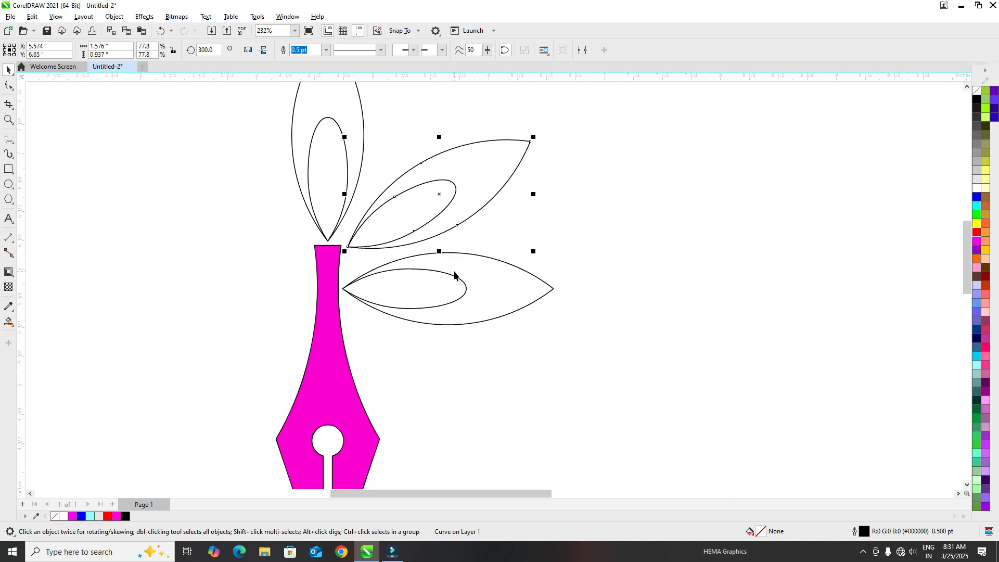
{"action": "key", "text": "Up"}
{"action": "key", "text": "Up"}
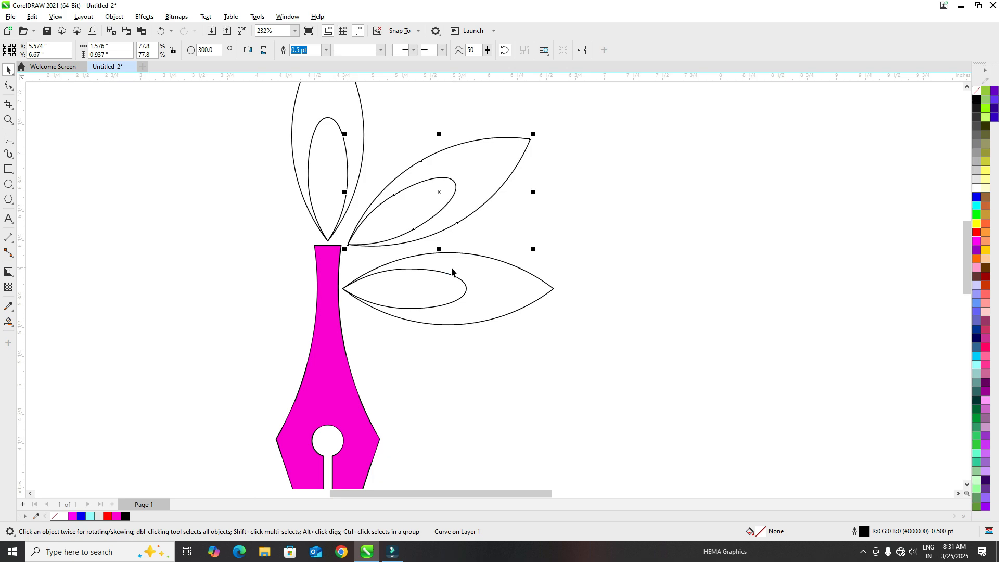
{"action": "left_click", "coordinate": [222, 225]}
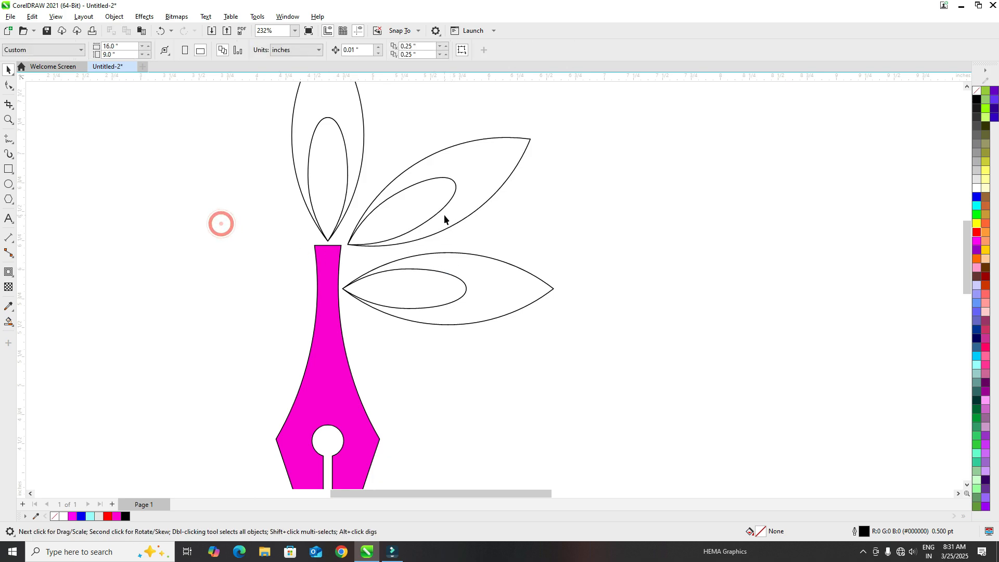
{"action": "left_click", "coordinate": [445, 209]}
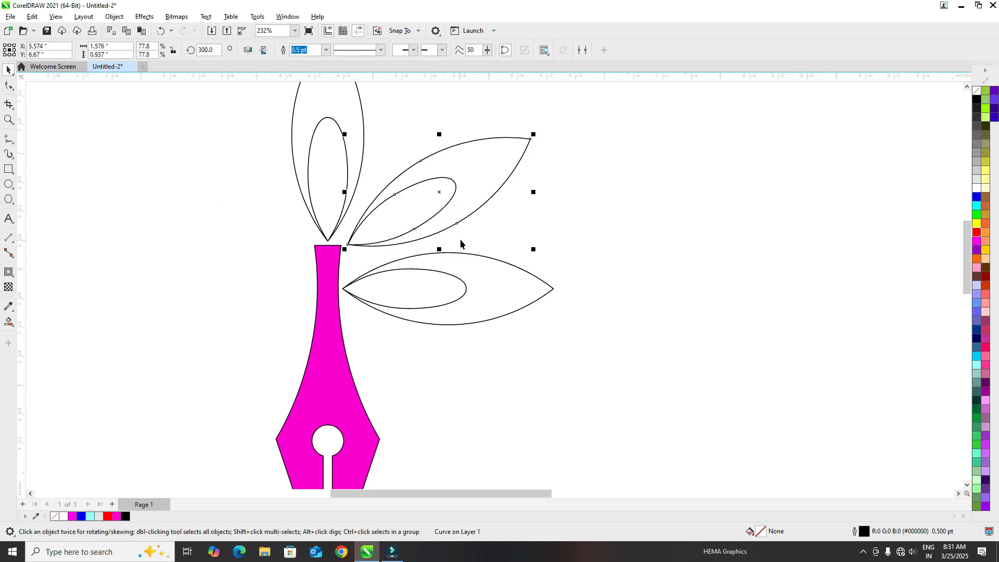
{"action": "key", "text": "Up"}
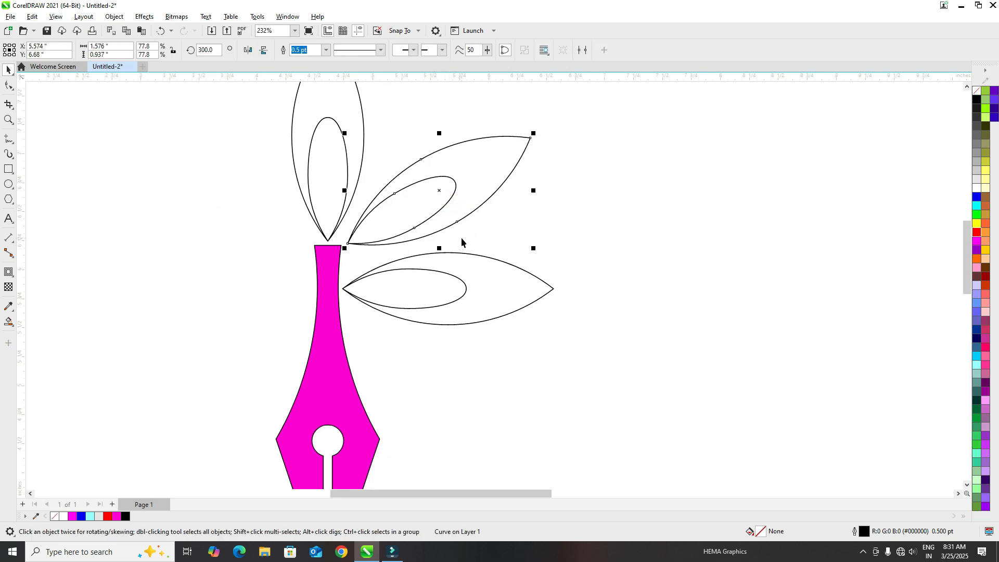
Step: Mirror a copy of the tilted and horizontal petals onto the nib's left side, level with the originals and spaced symmetrically
{"action": "left_click", "coordinate": [488, 291], "text": "shift"}
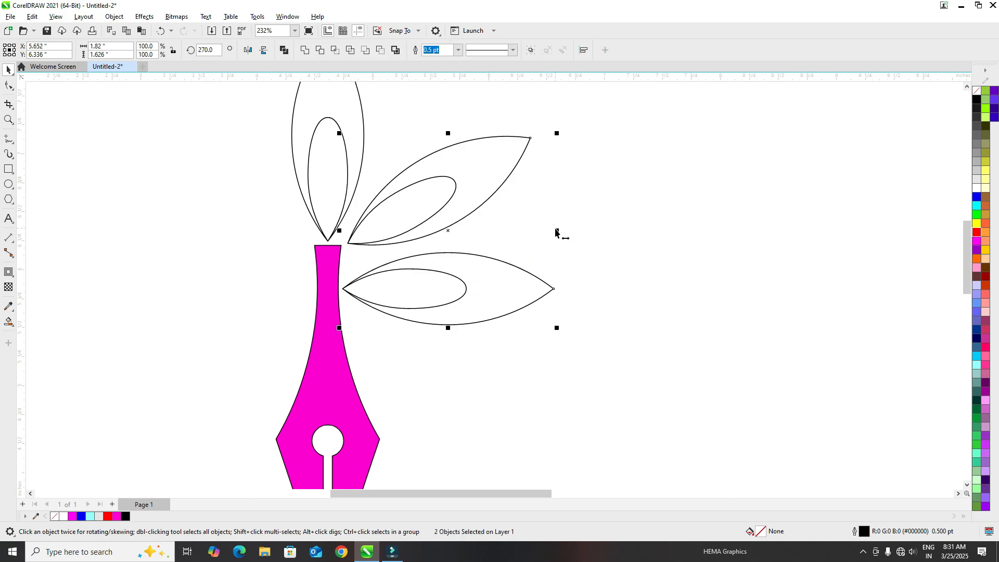
{"action": "left_click_drag", "start_coordinate": [556, 233], "coordinate": [195, 276]}
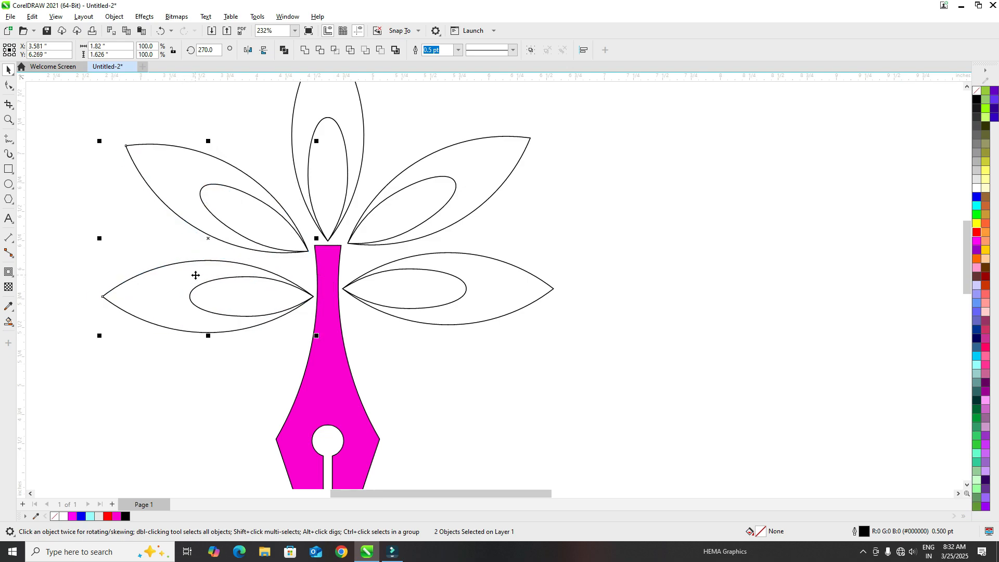
{"action": "key", "text": "ctrl+z"}
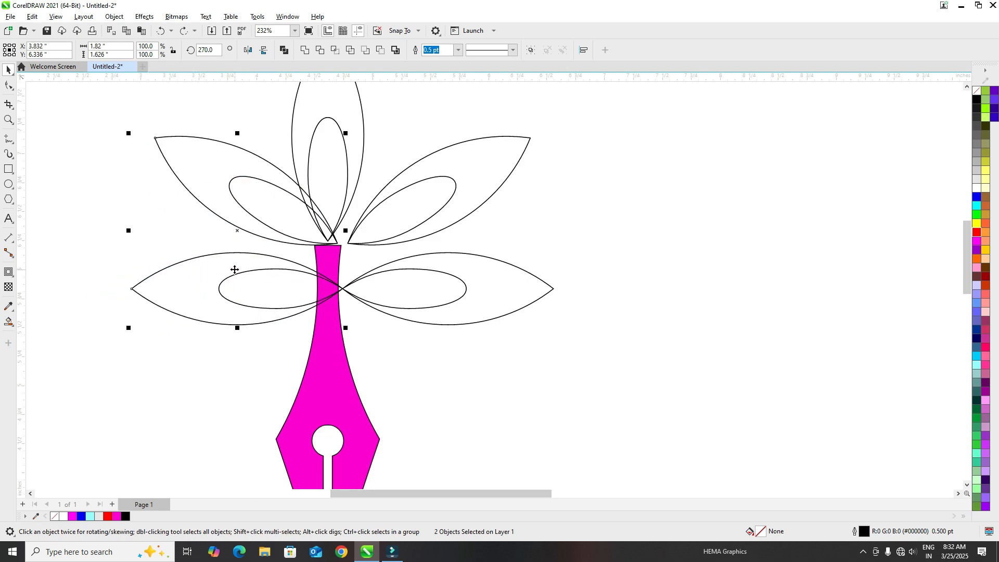
{"action": "key", "text": "ctrl+shift+z"}
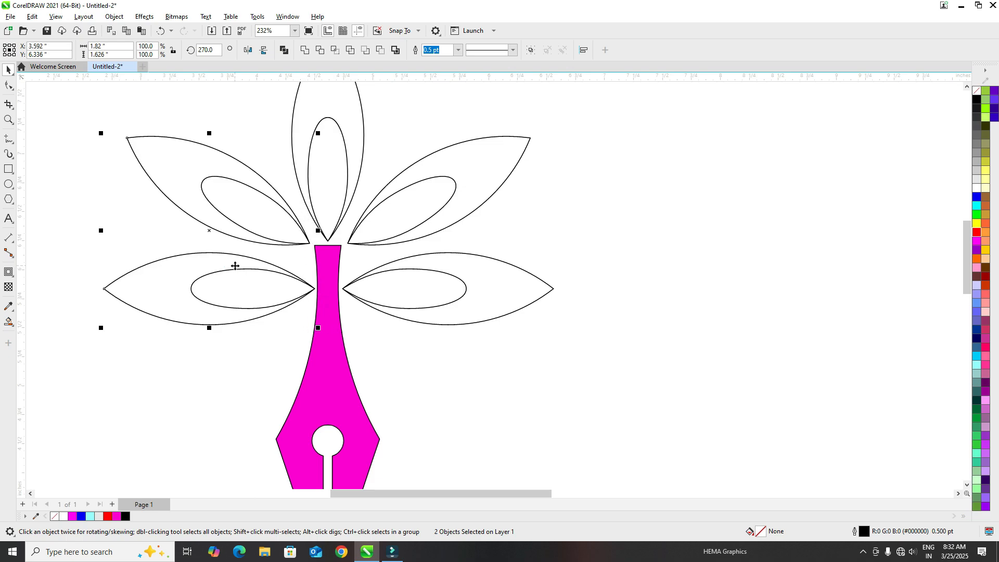
{"action": "key", "text": "ctrl+Left"}
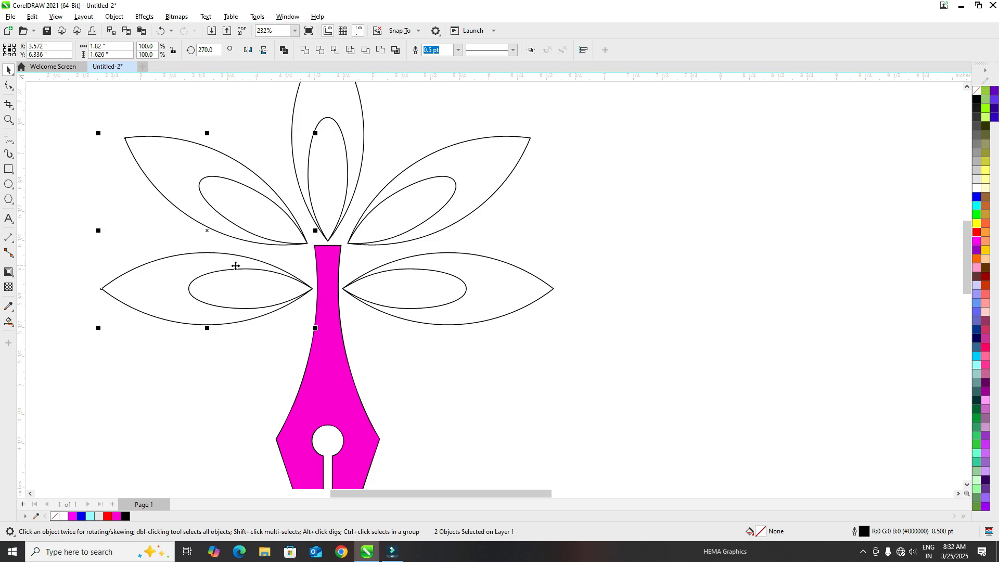
{"action": "key", "text": "ctrl+Right"}
{"action": "left_click", "coordinate": [102, 167]}
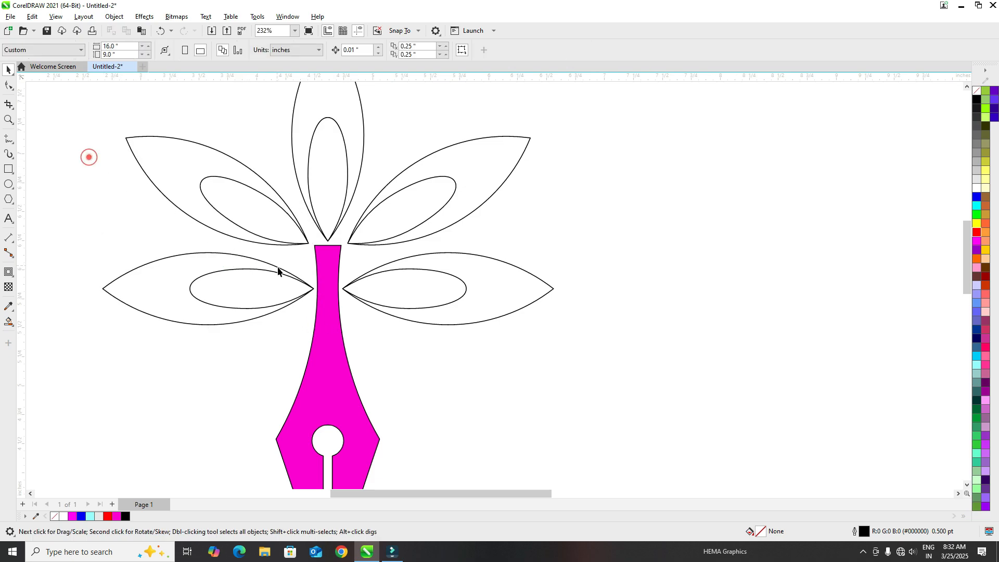
Step: Copy the left tilted petal, shrink it to about 29.7%, rotate it to about 215 degrees and place it beside the upright petal
{"action": "scroll", "coordinate": [278, 234], "scroll_direction": "down", "scroll_amount": 3}
{"action": "scroll", "coordinate": [282, 243], "scroll_direction": "up", "scroll_amount": 2}
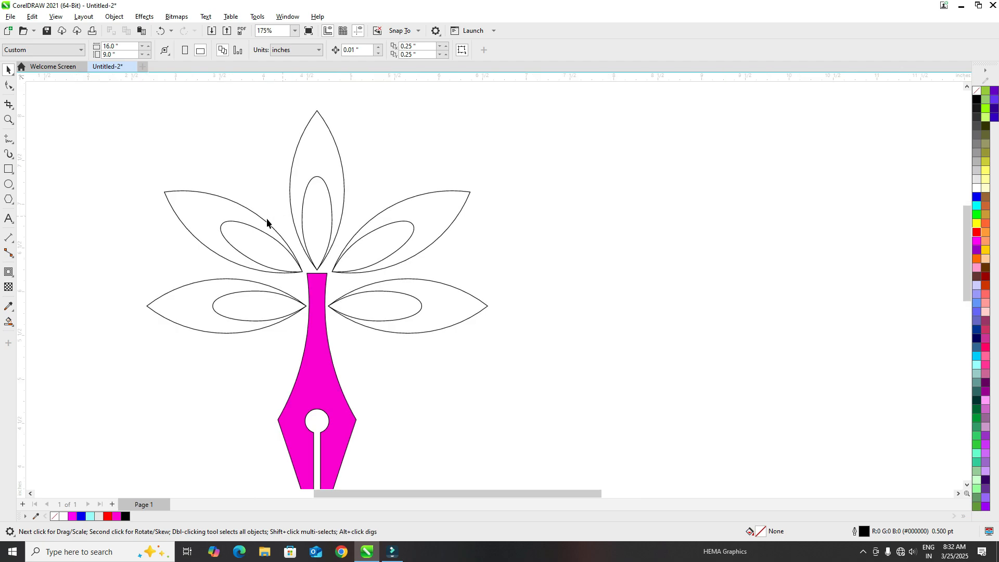
{"action": "scroll", "coordinate": [216, 192], "scroll_direction": "up", "scroll_amount": 2}
{"action": "left_click_drag", "start_coordinate": [226, 225], "coordinate": [215, 137]}
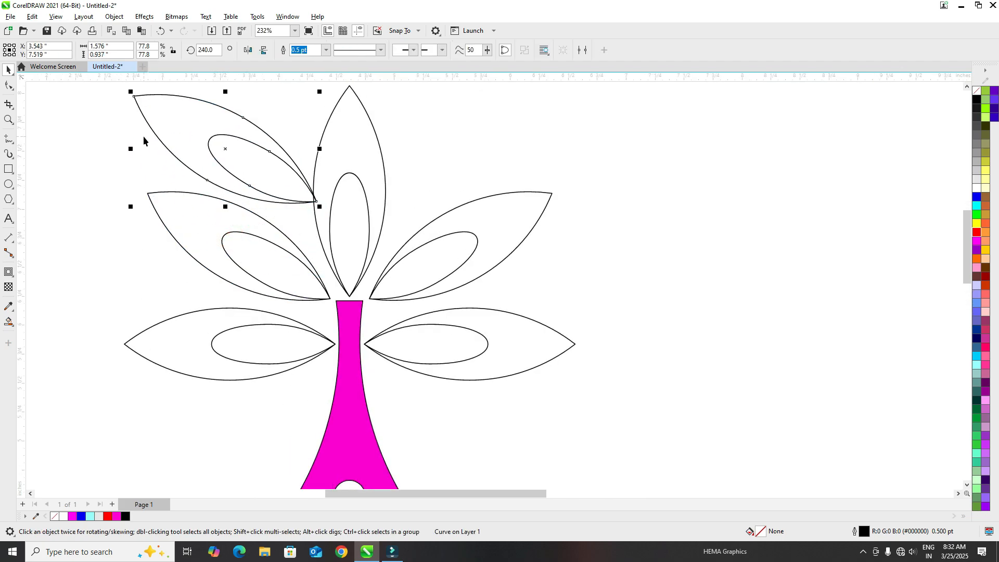
{"action": "left_click_drag", "start_coordinate": [131, 210], "coordinate": [172, 177]}
{"action": "left_click", "coordinate": [146, 135]}
{"action": "left_click", "coordinate": [201, 146]}
{"action": "left_click_drag", "start_coordinate": [201, 147], "coordinate": [232, 186]}
{"action": "left_click", "coordinate": [249, 183]}
Step: Copy the small petal into the gap between the two left petals and rotate the copy to about 250 degrees
{"action": "left_click_drag", "start_coordinate": [296, 161], "coordinate": [175, 280]}
{"action": "left_click", "coordinate": [192, 130]}
{"action": "left_click", "coordinate": [277, 187]}
{"action": "left_click", "coordinate": [225, 121]}
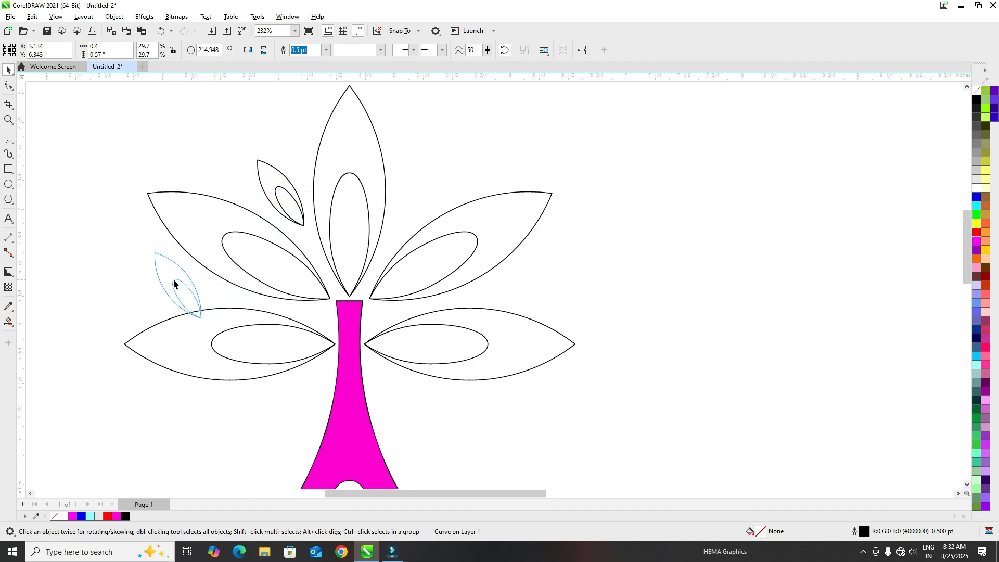
{"action": "left_click", "coordinate": [174, 279]}
{"action": "left_click_drag", "start_coordinate": [150, 326], "coordinate": [173, 323]}
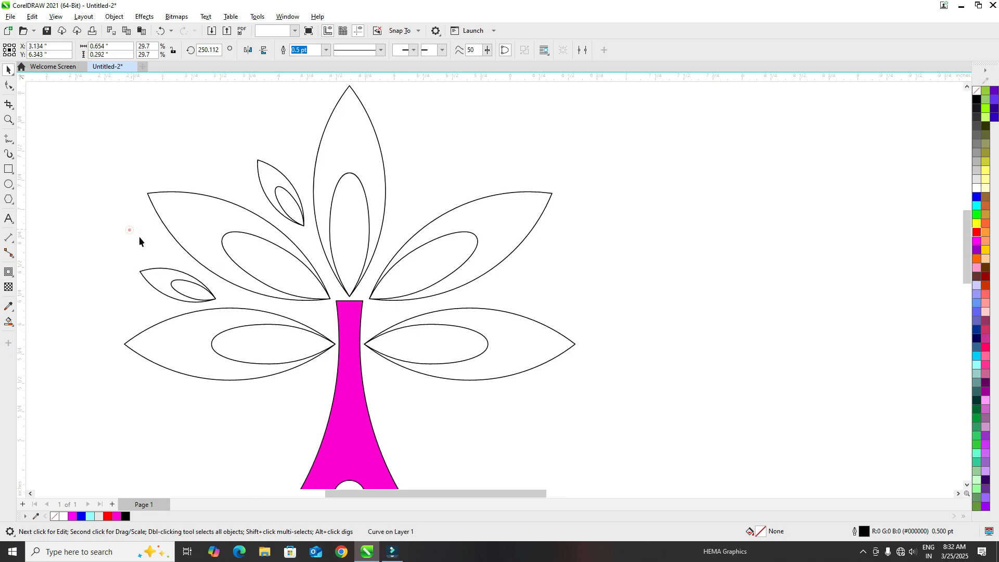
Step: Move the lower small petal further into the gap between the left petals and rotate it to about 254.8 degrees
{"action": "left_click", "coordinate": [129, 229]}
{"action": "left_click", "coordinate": [161, 286]}
{"action": "left_click_drag", "start_coordinate": [161, 286], "coordinate": [168, 283]}
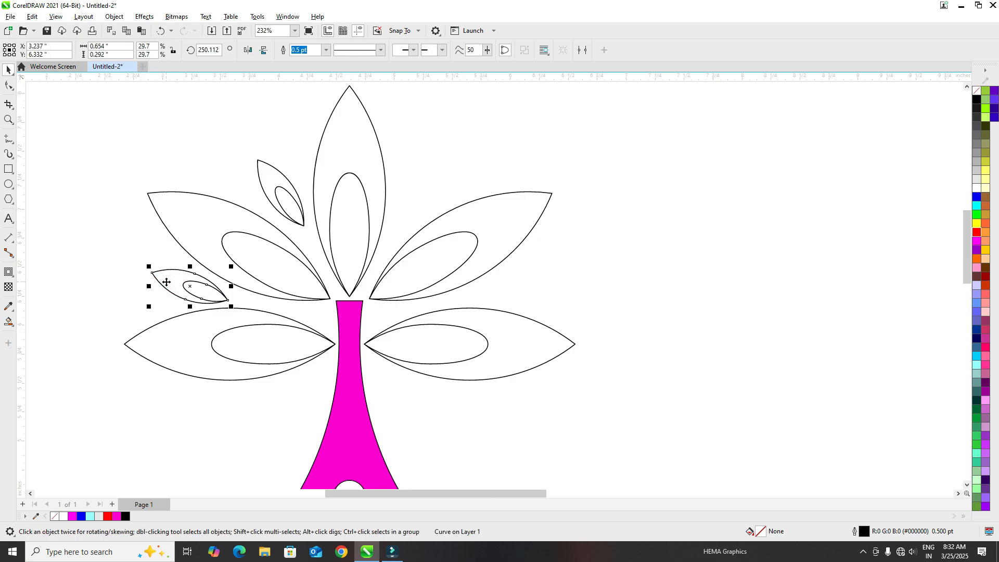
{"action": "key", "text": "Up"}
{"action": "key", "text": "Up"}
{"action": "left_click", "coordinate": [173, 283]}
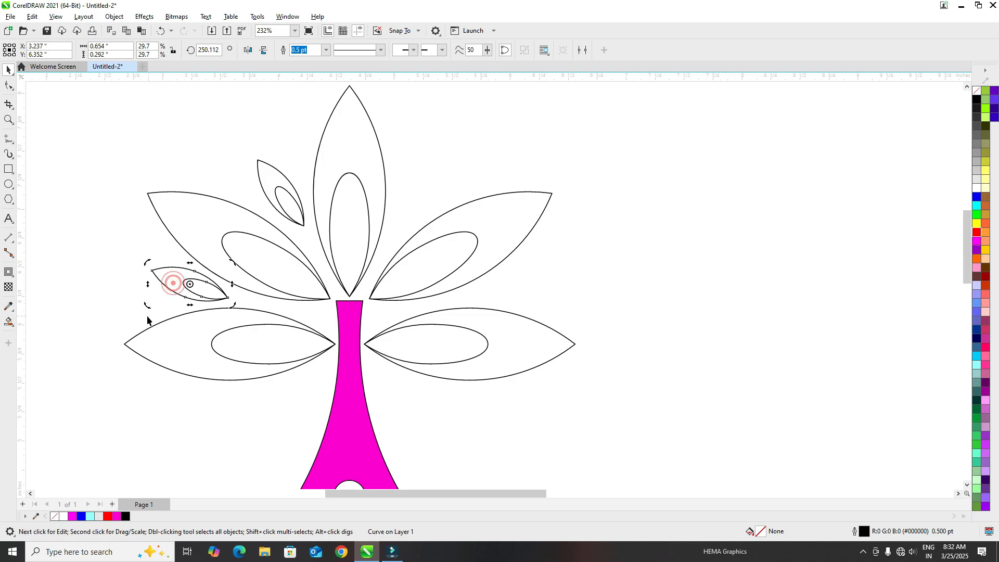
{"action": "left_click_drag", "start_coordinate": [146, 308], "coordinate": [151, 312]}
{"action": "left_click", "coordinate": [120, 228]}
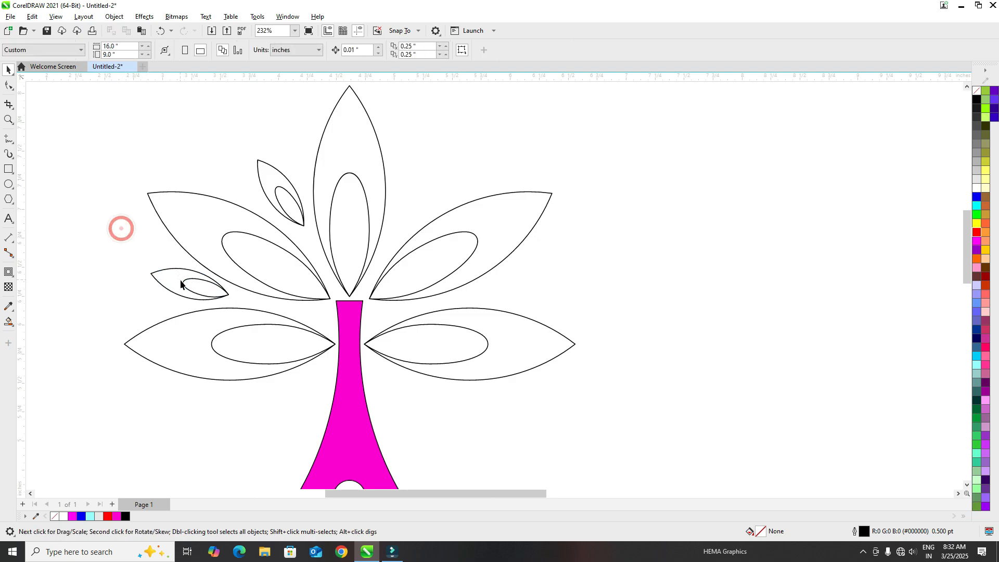
{"action": "left_click", "coordinate": [181, 281]}
{"action": "key", "text": "Down"}
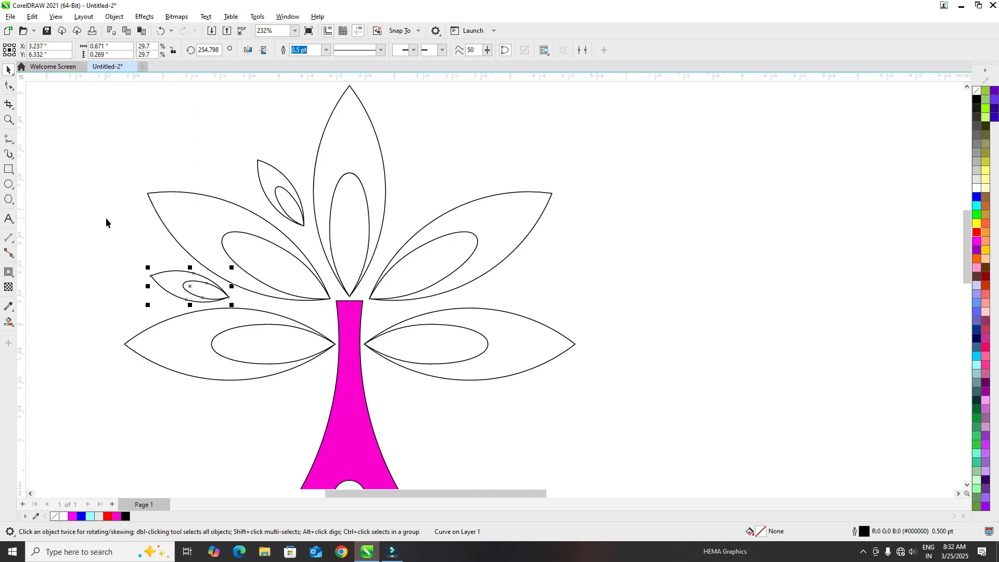
{"action": "left_click", "coordinate": [132, 236]}
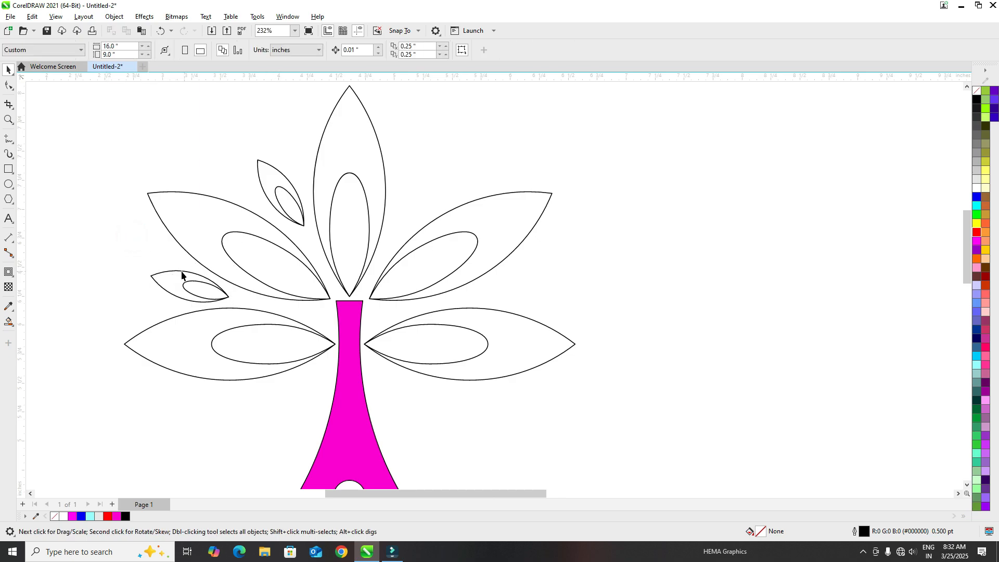
Step: Copy the lower left small petal into the gap between the two right petals, mirror it horizontally and level it with the original
{"action": "left_click_drag", "start_coordinate": [172, 276], "coordinate": [489, 282]}
{"action": "right_click", "coordinate": [489, 283]}
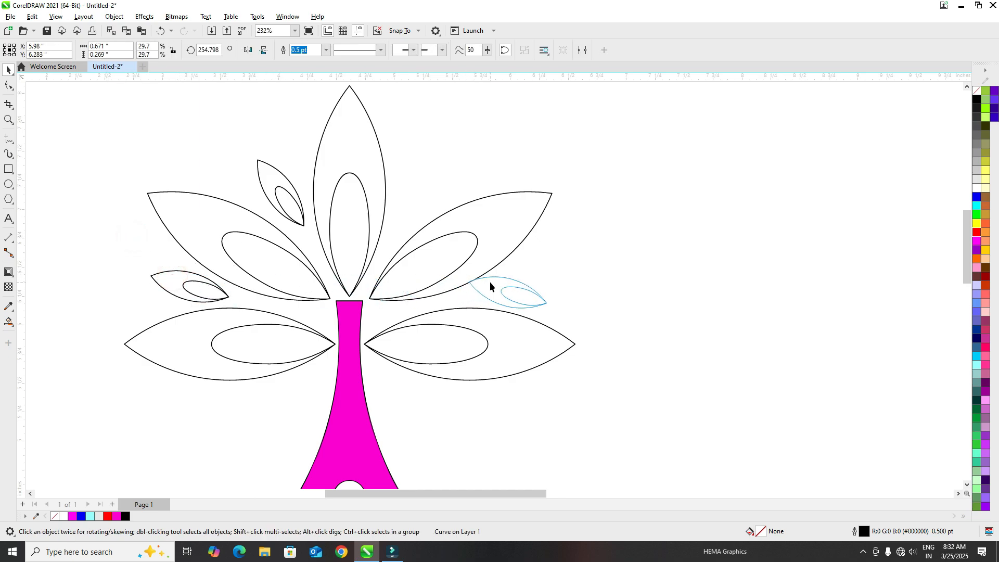
{"action": "left_click", "coordinate": [248, 50]}
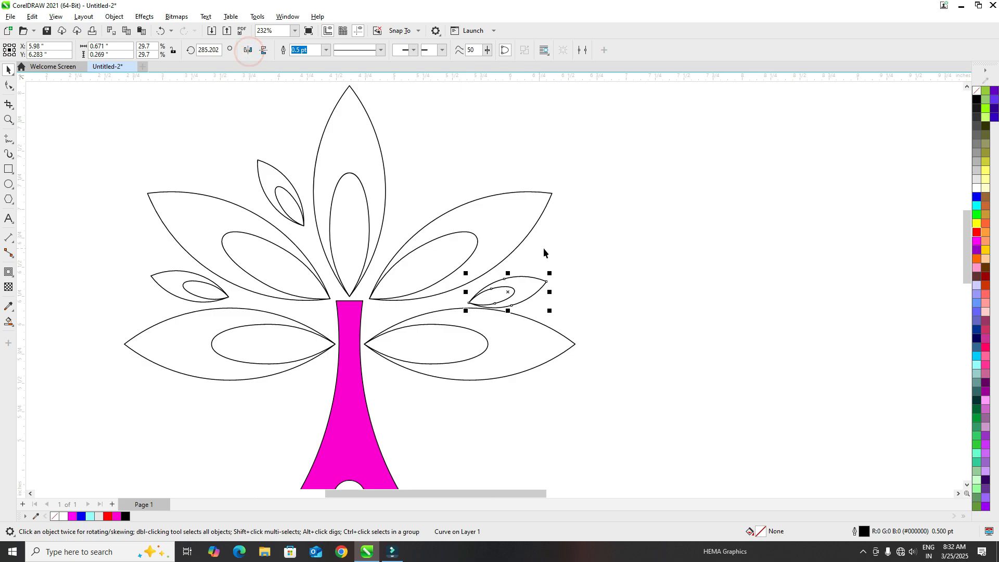
{"action": "left_click", "coordinate": [575, 232]}
{"action": "left_click", "coordinate": [526, 281]}
{"action": "key", "text": "Up"}
{"action": "key", "text": "Up"}
{"action": "key", "text": "Up"}
{"action": "key", "text": "Up"}
{"action": "key", "text": "Up"}
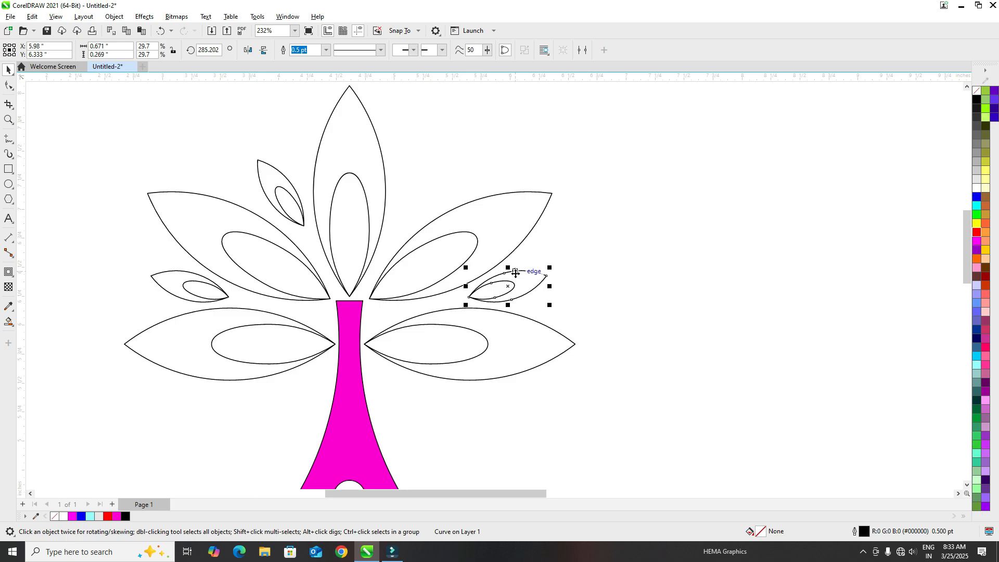
{"action": "left_click", "coordinate": [560, 224]}
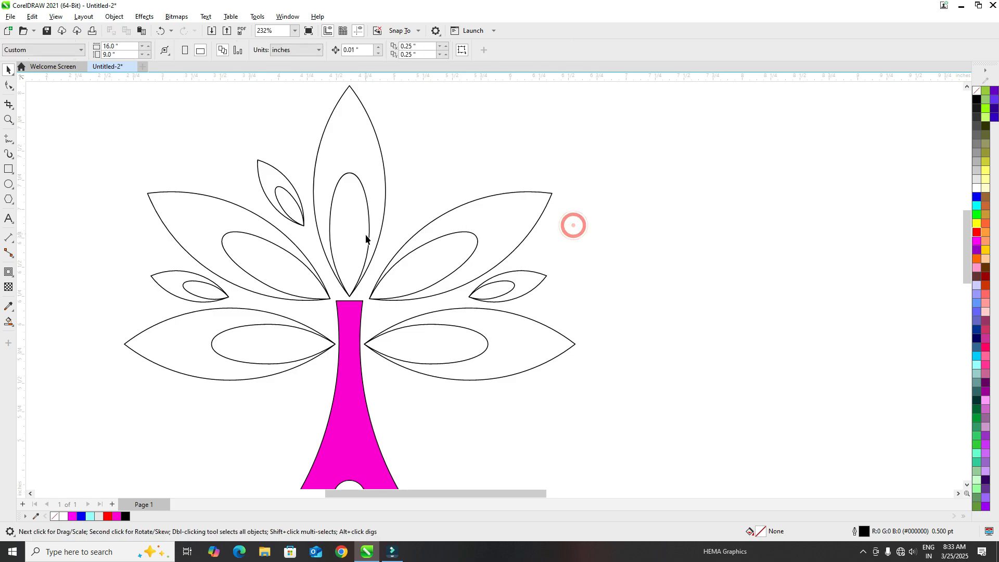
Step: Place a horizontally mirrored copy of the upper left small petal between the upright petal and the right tilted petal
{"action": "left_click", "coordinate": [287, 193]}
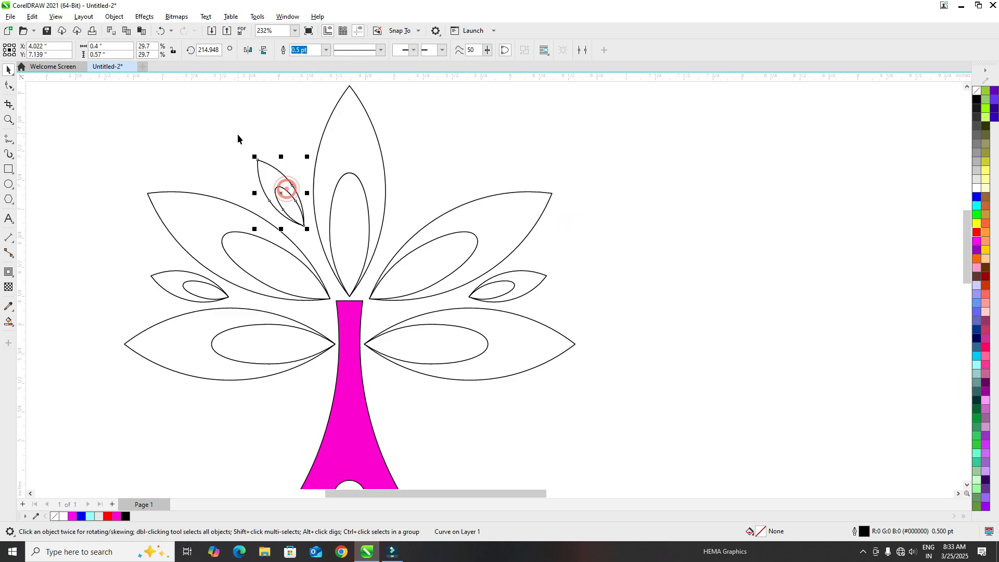
{"action": "left_click", "coordinate": [248, 52]}
{"action": "left_click_drag", "start_coordinate": [281, 196], "coordinate": [418, 205]}
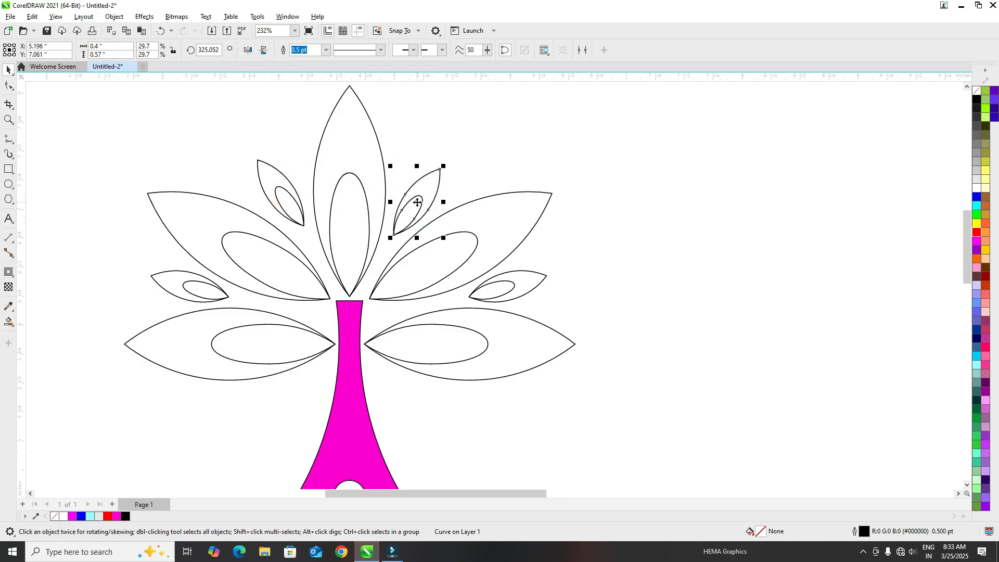
{"action": "left_click", "coordinate": [486, 129]}
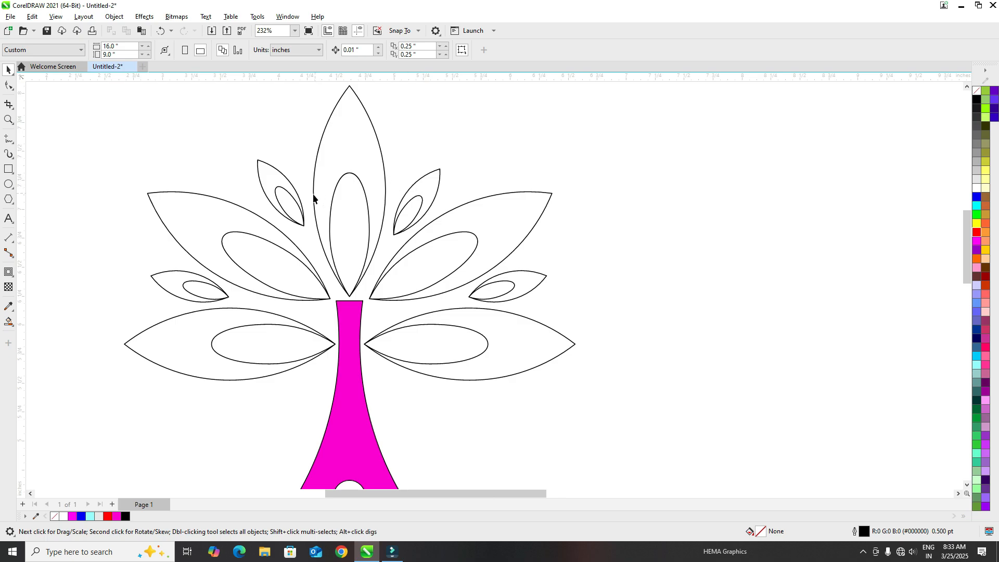
Step: Nudge the upper left small petal down and inward, deeper into the gap beside the upright petal
{"action": "left_click", "coordinate": [294, 199]}
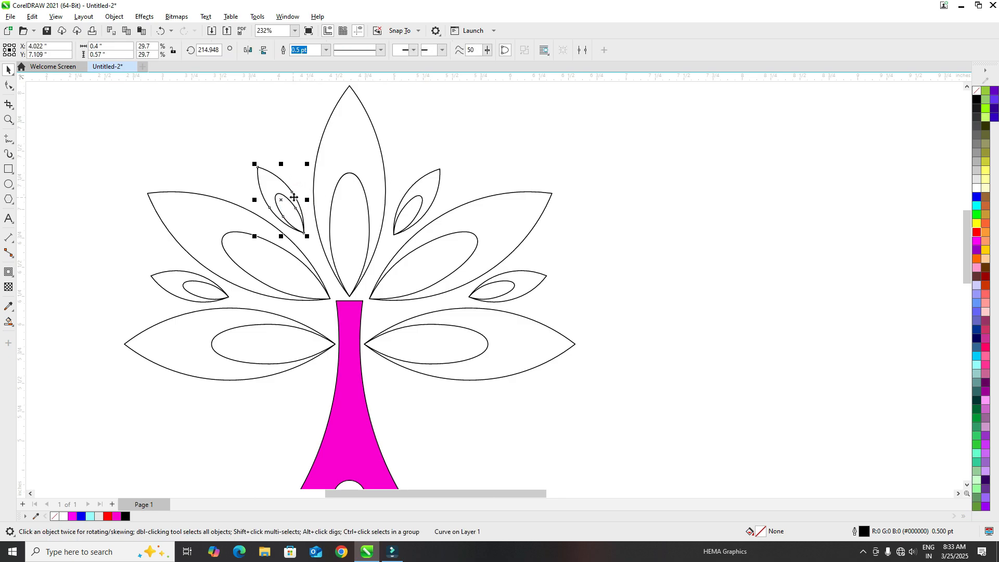
{"action": "key", "text": "Down"}
{"action": "key", "text": "Right"}
{"action": "key", "text": "Right"}
{"action": "key", "text": "Right"}
{"action": "key", "text": "Right"}
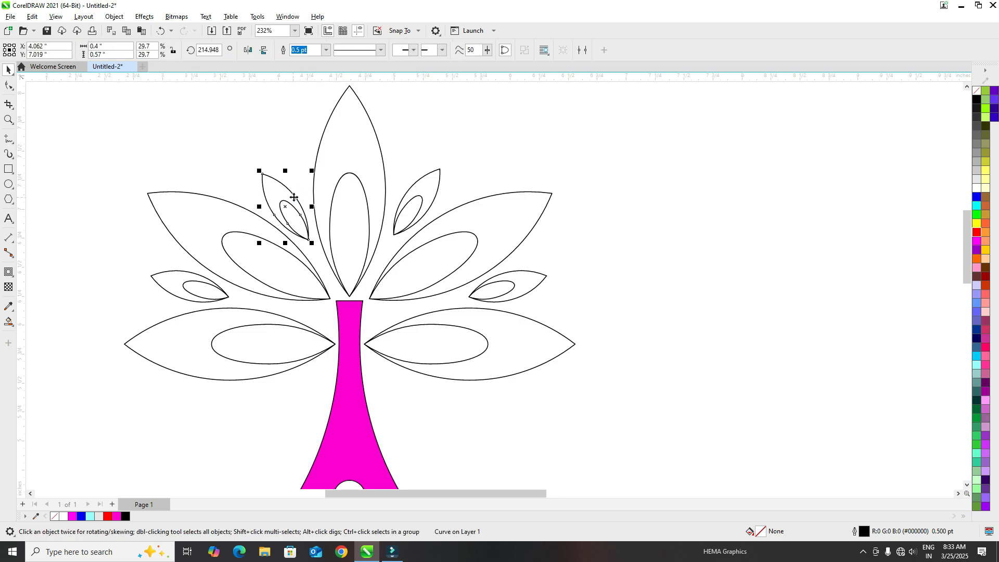
{"action": "left_click", "coordinate": [281, 151]}
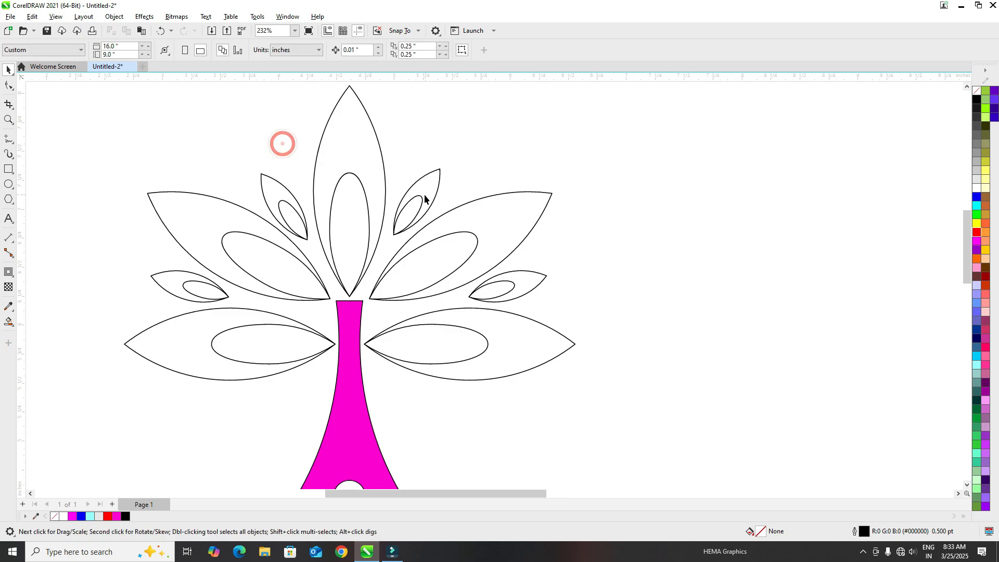
Step: Shift the two right small petals slightly inward, toward the centre of the fan
{"action": "left_click", "coordinate": [423, 197]}
{"action": "left_click", "coordinate": [473, 171]}
{"action": "left_click_drag", "start_coordinate": [517, 292], "coordinate": [504, 286]}
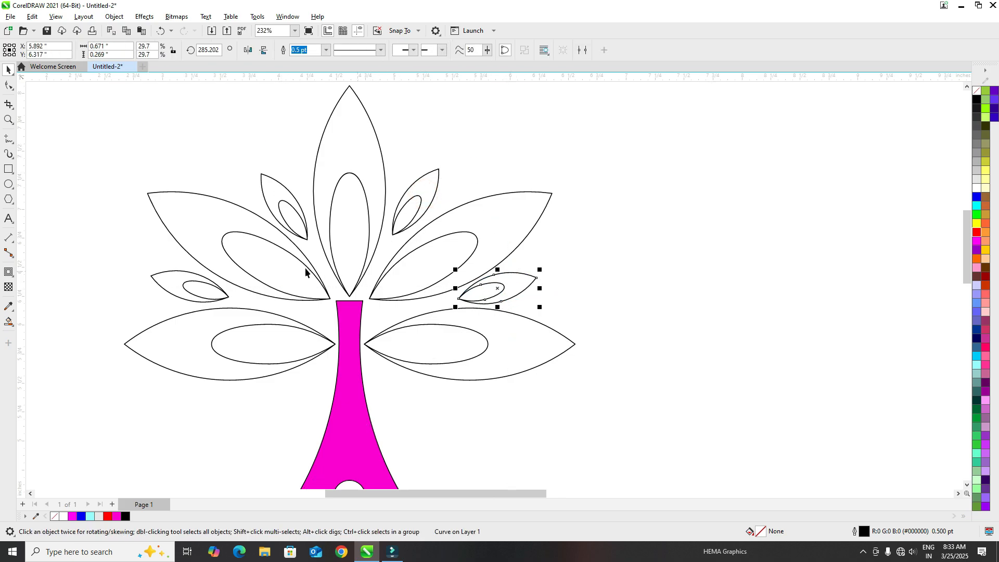
{"action": "left_click", "coordinate": [132, 190]}
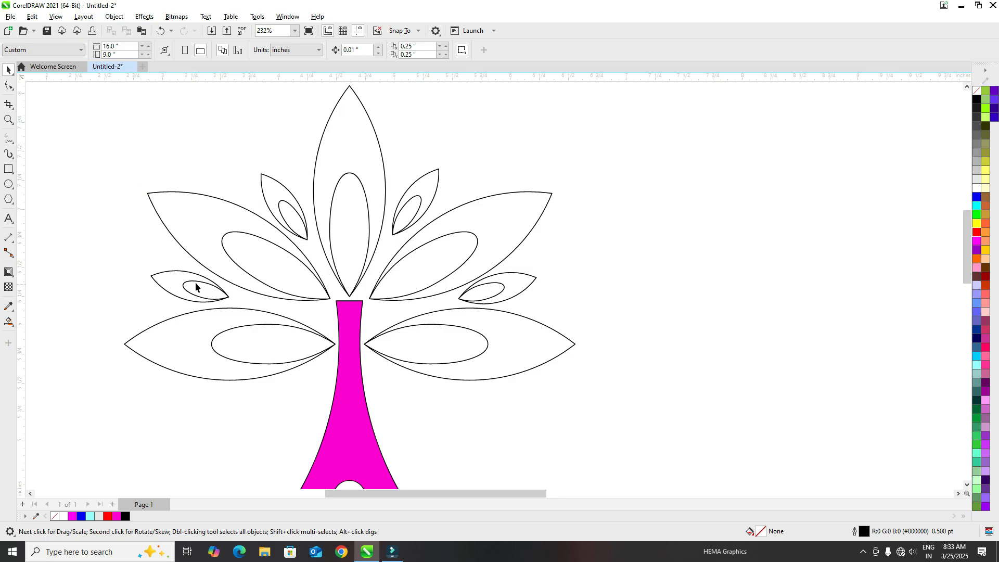
Step: Move the lower left small petal inward to match its right counterpart, and fine-tune the lower right one's position
{"action": "left_click", "coordinate": [196, 282]}
{"action": "left_click_drag", "start_coordinate": [196, 281], "coordinate": [203, 281]}
{"action": "left_click_drag", "start_coordinate": [204, 280], "coordinate": [204, 279]}
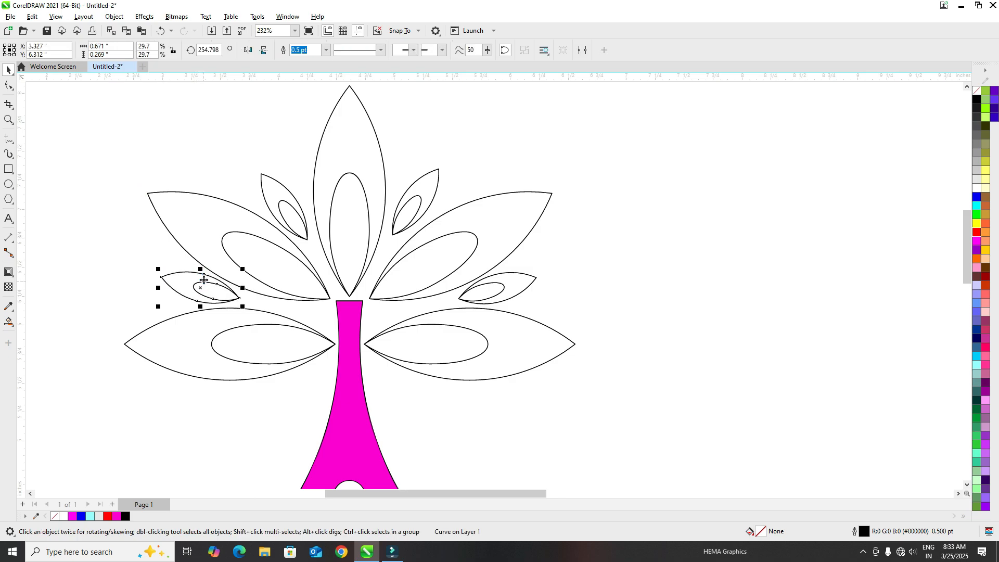
{"action": "left_click", "coordinate": [89, 235]}
{"action": "left_click", "coordinate": [513, 286]}
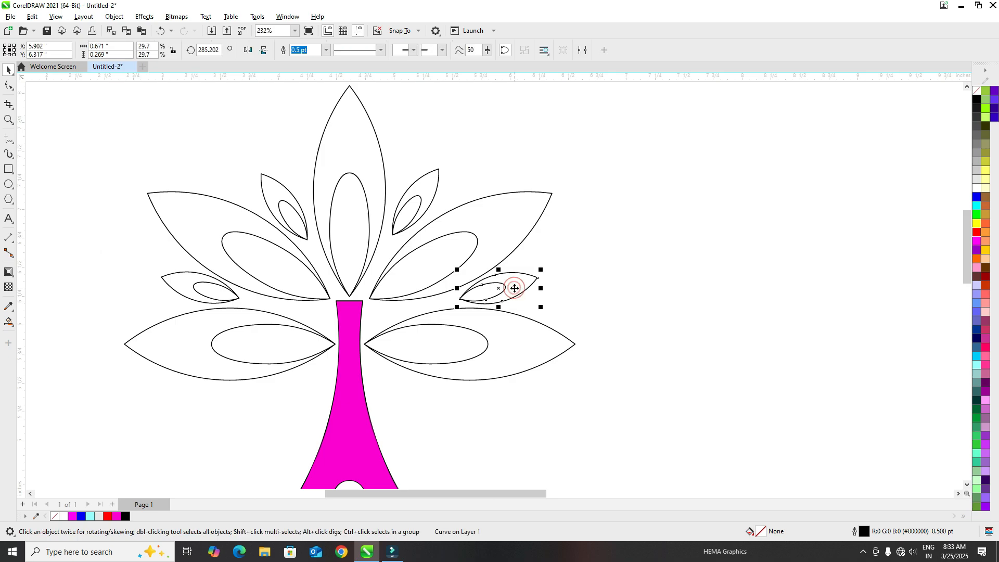
{"action": "left_click", "coordinate": [625, 312]}
Step: Place two copies of the lower right small petal, shrunk to 25.1%, above and below its tip, rotating the lower one to 268 degrees
{"action": "left_click_drag", "start_coordinate": [515, 285], "coordinate": [592, 295]}
{"action": "left_click", "coordinate": [594, 222]}
{"action": "left_click", "coordinate": [562, 294]}
{"action": "left_click", "coordinate": [582, 261]}
{"action": "left_click", "coordinate": [574, 301]}
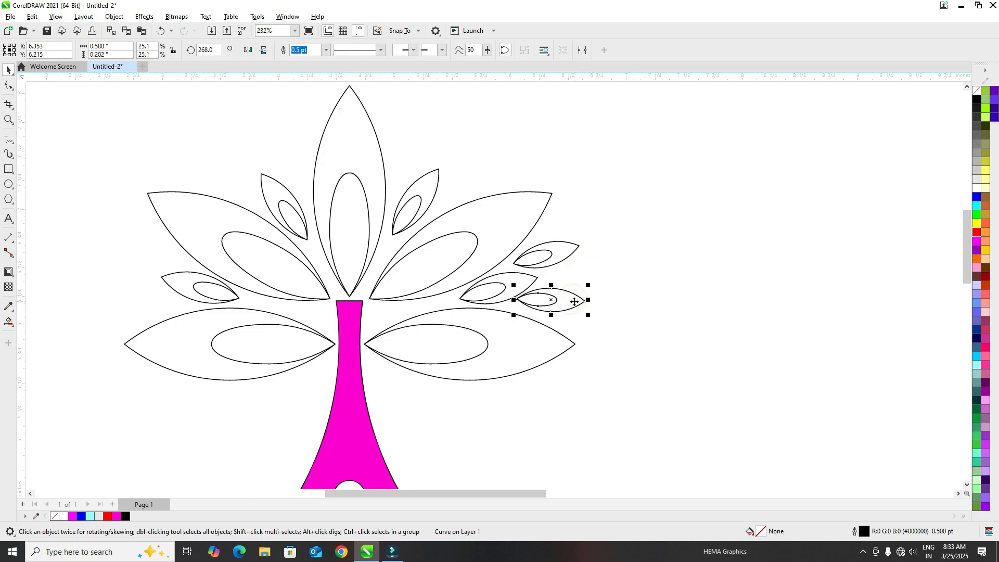
{"action": "key", "text": "Down"}
{"action": "key", "text": "Down"}
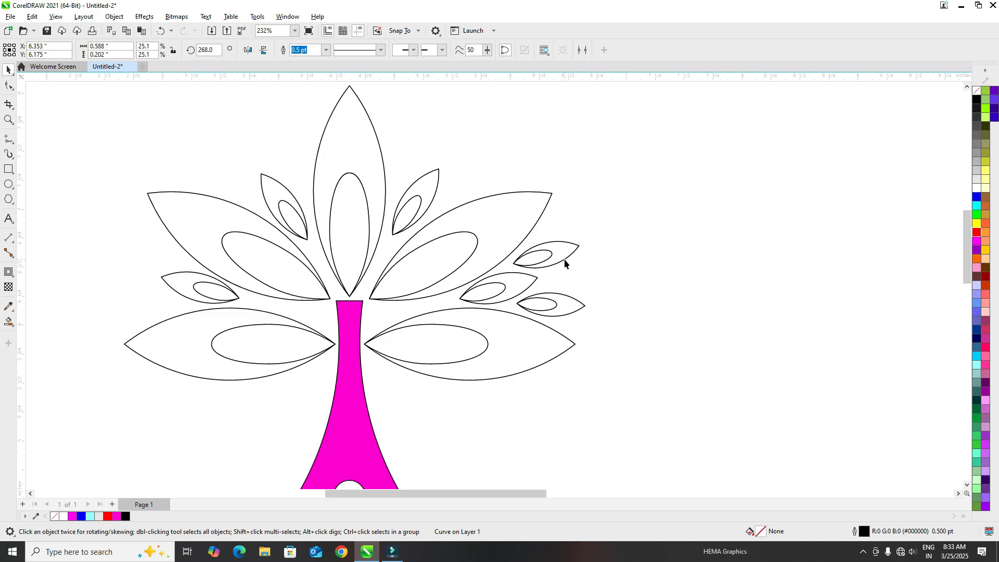
{"action": "left_click", "coordinate": [564, 263]}
{"action": "left_click_drag", "start_coordinate": [564, 305], "coordinate": [560, 302]}
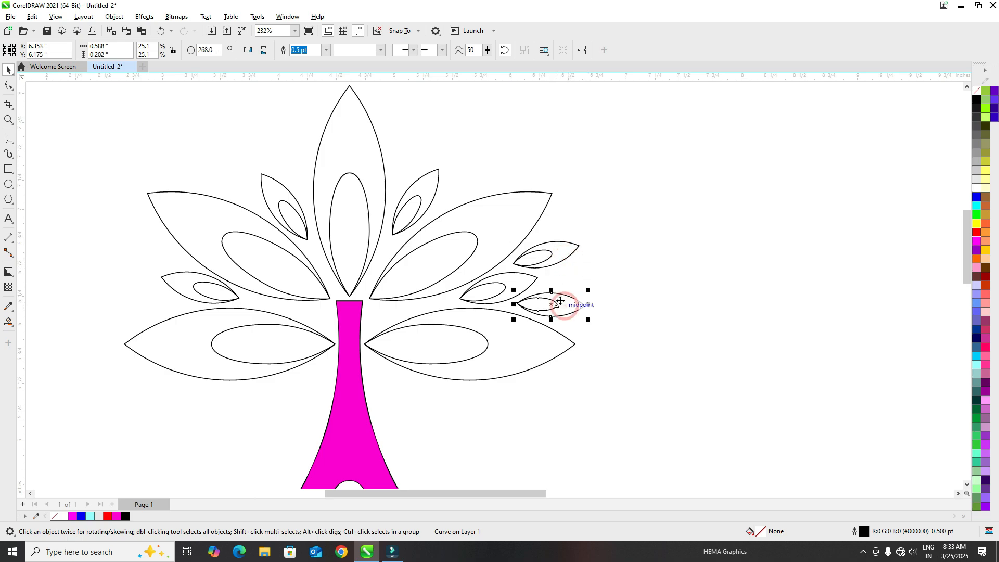
Step: Copy the pair of smallest petals to the upper right small petal, rotate them upward and place one on each side of it
{"action": "left_click", "coordinate": [556, 255]}
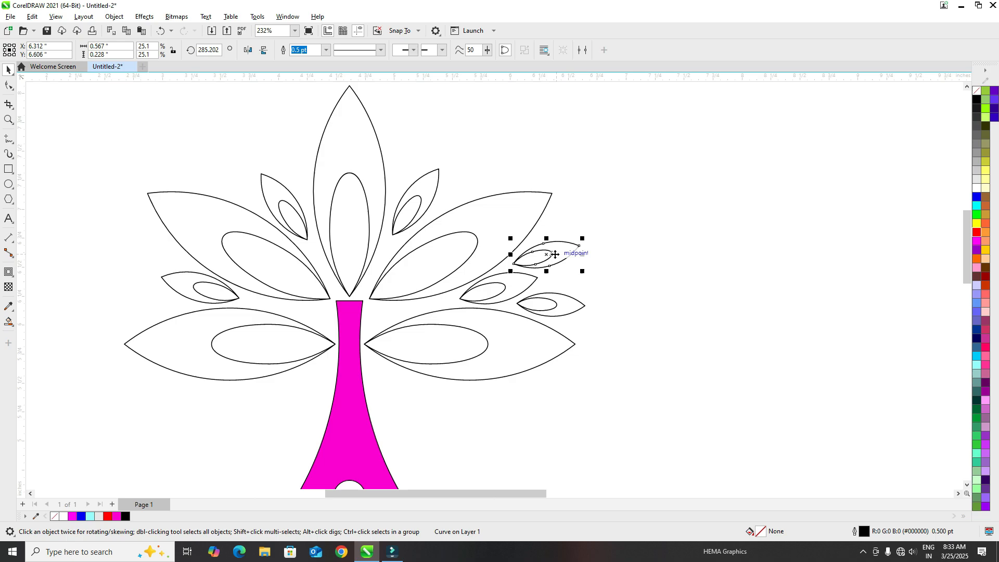
{"action": "left_click", "coordinate": [556, 304], "text": "shift"}
{"action": "left_click_drag", "start_coordinate": [556, 305], "coordinate": [467, 185]}
{"action": "right_click", "coordinate": [467, 184]}
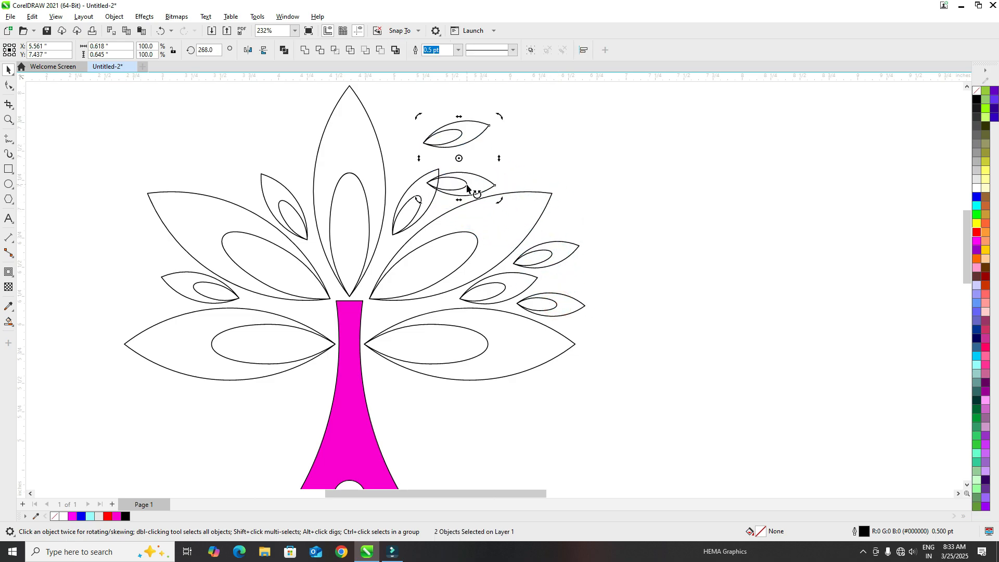
{"action": "left_click", "coordinate": [467, 185]}
{"action": "left_click_drag", "start_coordinate": [419, 206], "coordinate": [414, 150]}
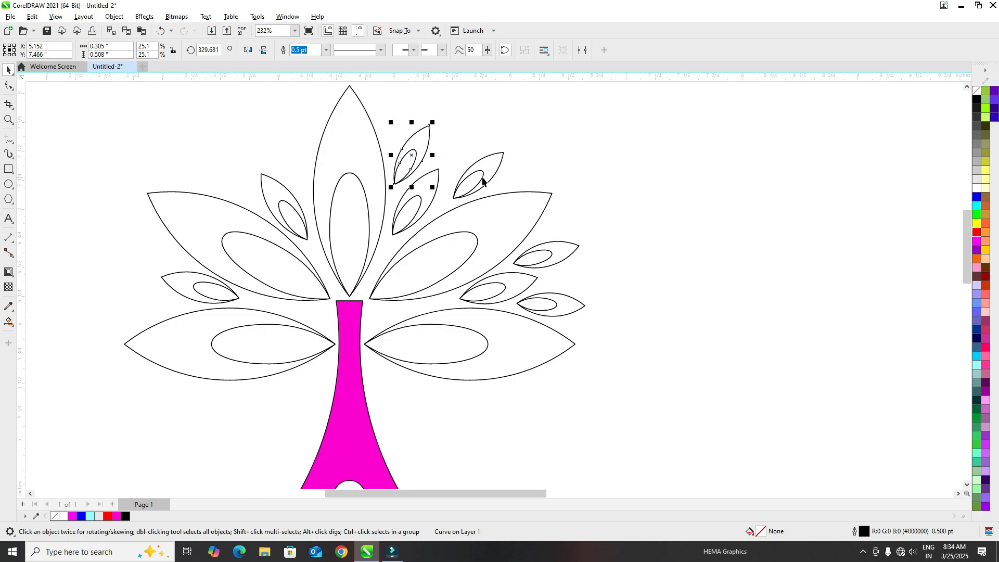
{"action": "left_click_drag", "start_coordinate": [483, 171], "coordinate": [472, 173]}
Step: Rotate the smallest petal beside the upright petal to about 341.2 degrees
{"action": "double_click", "coordinate": [421, 137]}
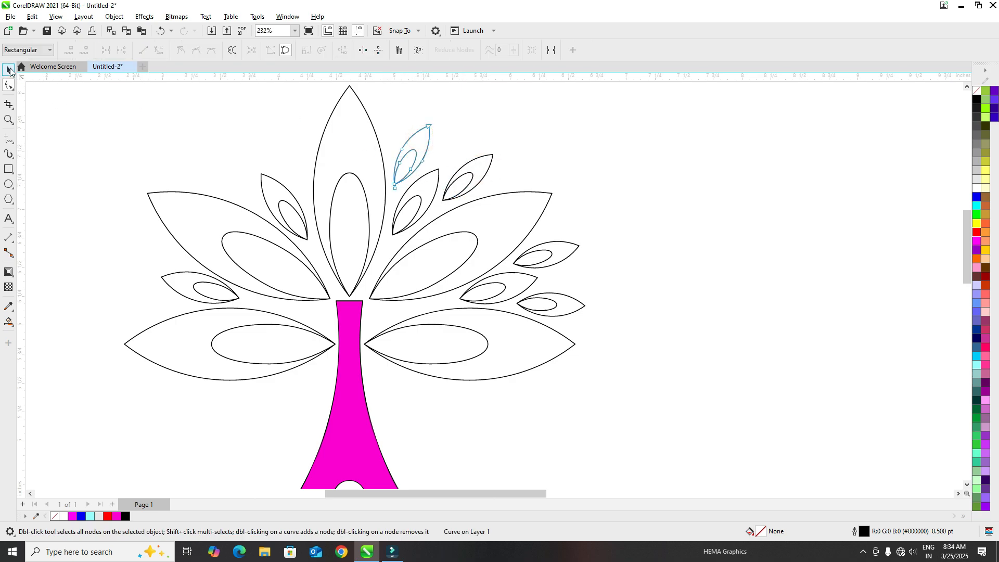
{"action": "left_click", "coordinate": [8, 69]}
{"action": "left_click", "coordinate": [413, 146]}
{"action": "left_click_drag", "start_coordinate": [388, 192], "coordinate": [396, 197]}
{"action": "left_click", "coordinate": [384, 111]}
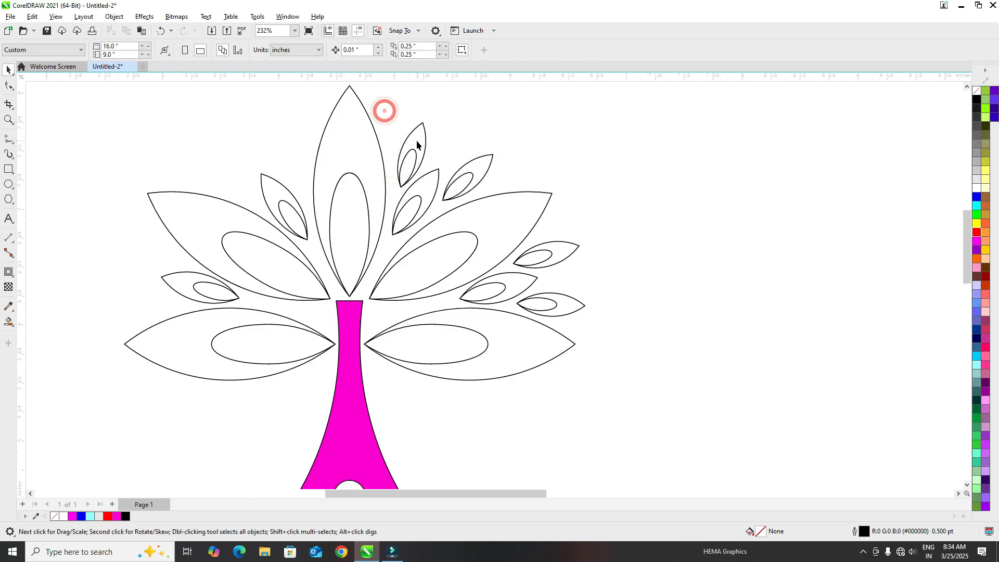
Step: Copy that smallest petal to the left of the upright petal and rotate the copy to mirror the original's tilt
{"action": "left_click", "coordinate": [417, 143]}
{"action": "left_click_drag", "start_coordinate": [413, 155], "coordinate": [237, 150]}
{"action": "left_click", "coordinate": [479, 116]}
{"action": "right_click", "coordinate": [238, 151]}
{"action": "left_click", "coordinate": [237, 150]}
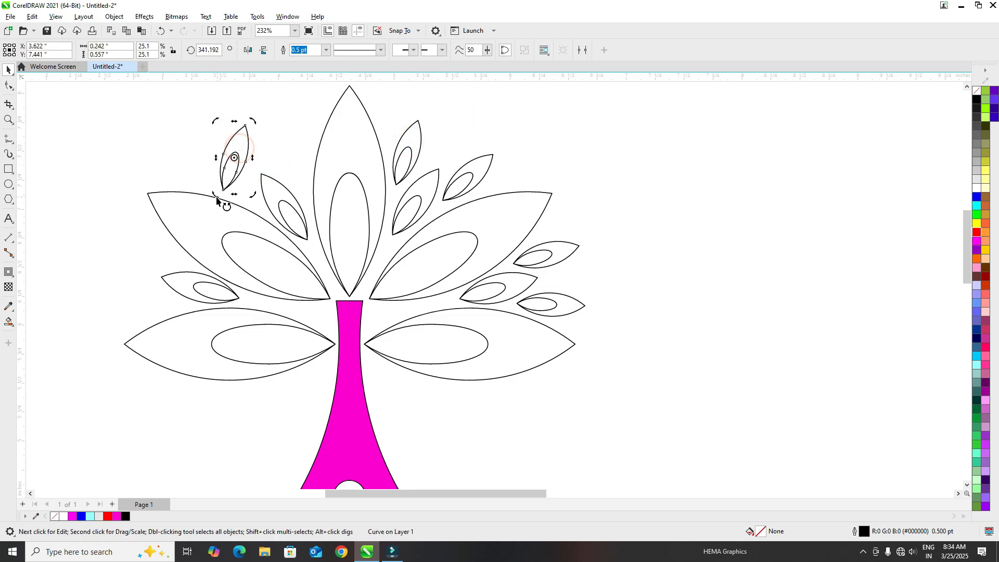
{"action": "left_click_drag", "start_coordinate": [217, 195], "coordinate": [255, 205]}
{"action": "left_click_drag", "start_coordinate": [229, 148], "coordinate": [296, 150]}
{"action": "key", "text": "F10"}
{"action": "left_click", "coordinate": [8, 71]}
Step: Add another smallest petal on the outer side of the upper left small petal, rotated to about 40.5 degrees
{"action": "left_click", "coordinate": [236, 170]}
{"action": "left_click", "coordinate": [200, 136]}
{"action": "left_click", "coordinate": [181, 143]}
{"action": "right_click", "coordinate": [277, 151]}
{"action": "left_click", "coordinate": [276, 151]}
{"action": "left_click", "coordinate": [227, 133]}
Step: Copy the outer smallest petal down to the left tilted petal's outer edge and rotate it to follow the lower left small petal
{"action": "left_click_drag", "start_coordinate": [226, 171], "coordinate": [150, 236]}
{"action": "right_click", "coordinate": [151, 235]}
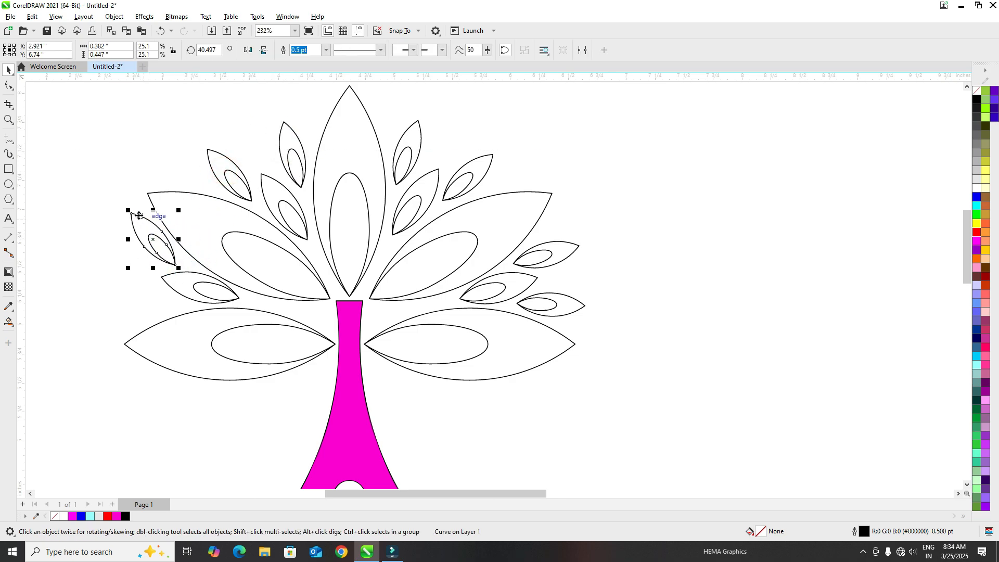
{"action": "left_click", "coordinate": [137, 222]}
{"action": "left_click_drag", "start_coordinate": [127, 269], "coordinate": [137, 278]}
{"action": "left_click", "coordinate": [95, 240]}
Step: Copy that petal below the lower left small petal and rotate the copy to about 90.8 degrees, just above the horizontal petal
{"action": "left_click_drag", "start_coordinate": [144, 230], "coordinate": [144, 288]}
{"action": "left_click", "coordinate": [141, 293]}
{"action": "left_click_drag", "start_coordinate": [118, 320], "coordinate": [138, 335]}
{"action": "left_click", "coordinate": [107, 255]}
{"action": "left_click_drag", "start_coordinate": [140, 295], "coordinate": [139, 305]}
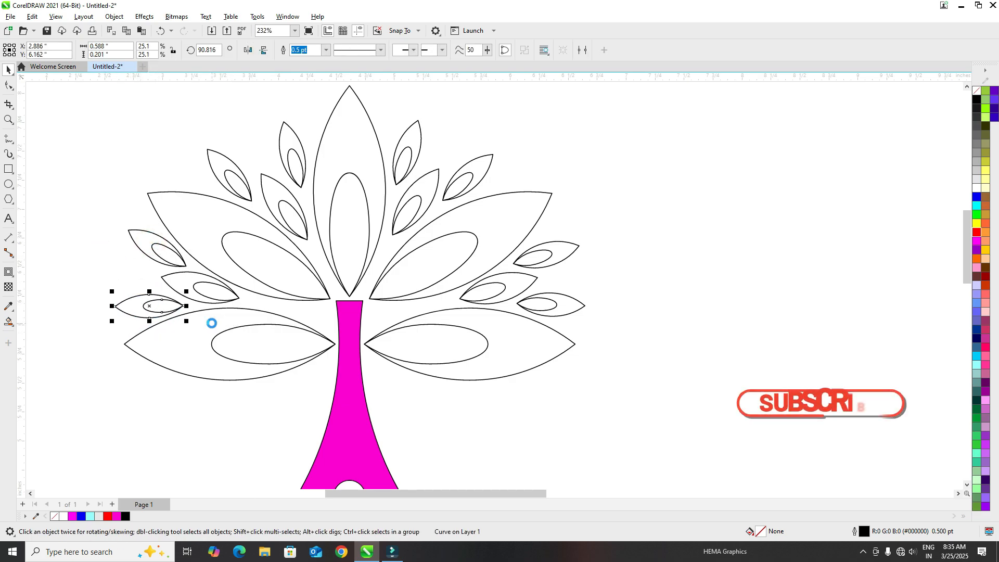
{"action": "left_click", "coordinate": [92, 229]}
Step: Fill the large left tilted petal with orange (#FF6600)
{"action": "left_click", "coordinate": [201, 344]}
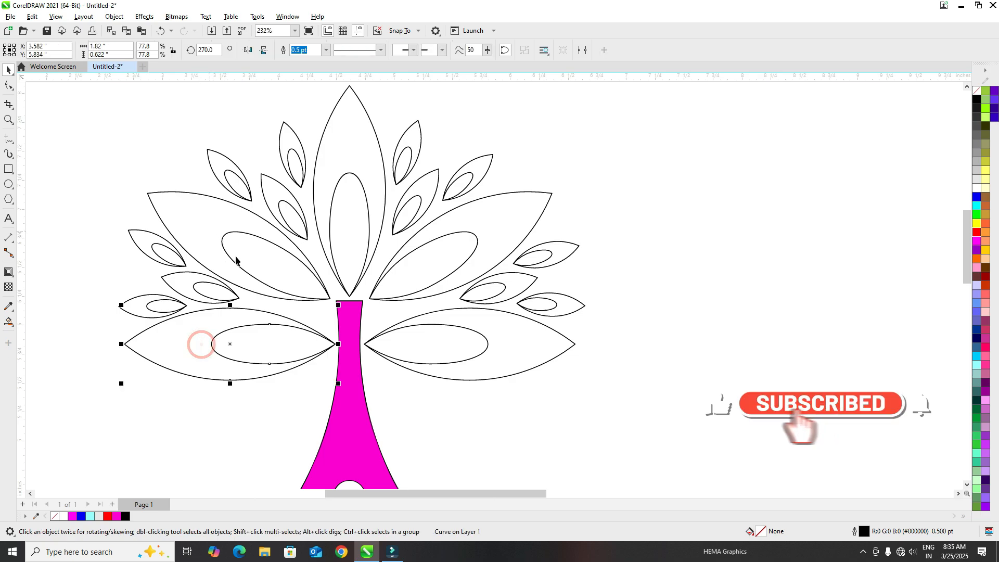
{"action": "scroll", "coordinate": [236, 260], "scroll_direction": "down", "scroll_amount": 4}
{"action": "scroll", "coordinate": [292, 333], "scroll_direction": "up", "scroll_amount": 3}
{"action": "left_click", "coordinate": [275, 231]}
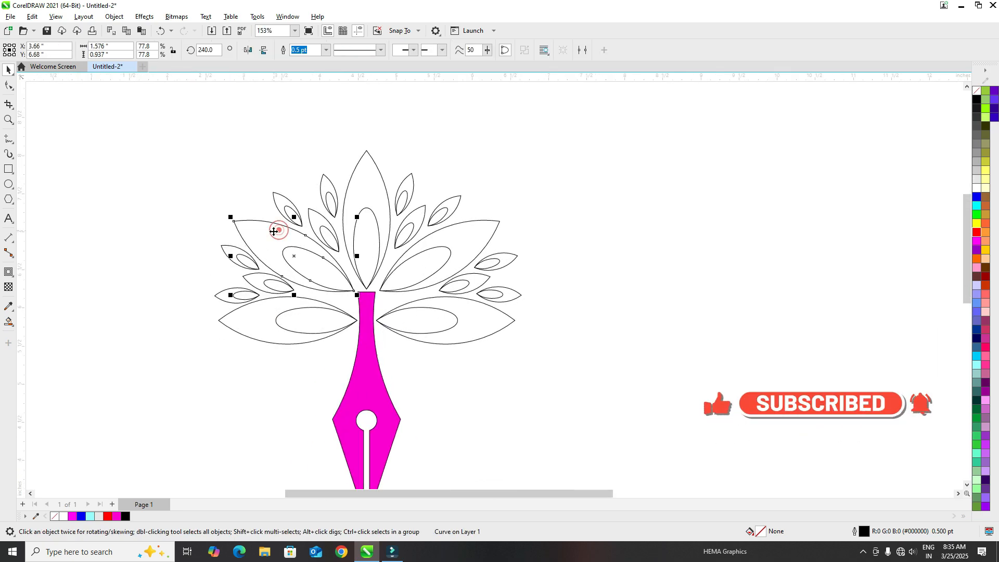
{"action": "left_click", "coordinate": [977, 259]}
Step: Fill the upright petal with cyan, the right horizontal petal with blue and the right tilted petal with hot pink
{"action": "left_click_drag", "start_coordinate": [977, 205], "coordinate": [364, 267]}
{"action": "left_click_drag", "start_coordinate": [976, 196], "coordinate": [463, 333]}
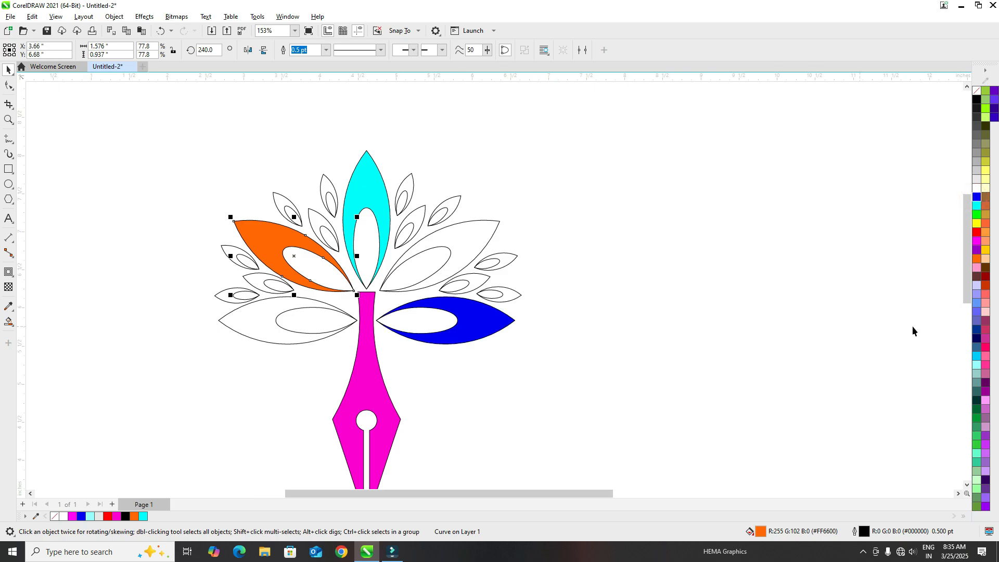
{"action": "left_click_drag", "start_coordinate": [987, 353], "coordinate": [458, 242]}
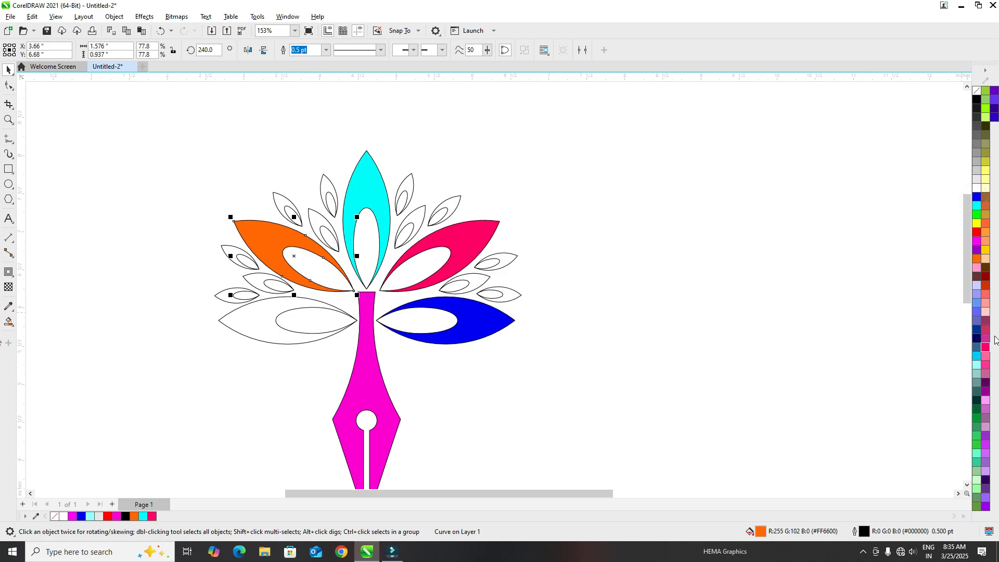
Step: Fill the large left horizontal petal with bright green (#00FF00)
{"action": "left_click_drag", "start_coordinate": [689, 403], "coordinate": [287, 330]}
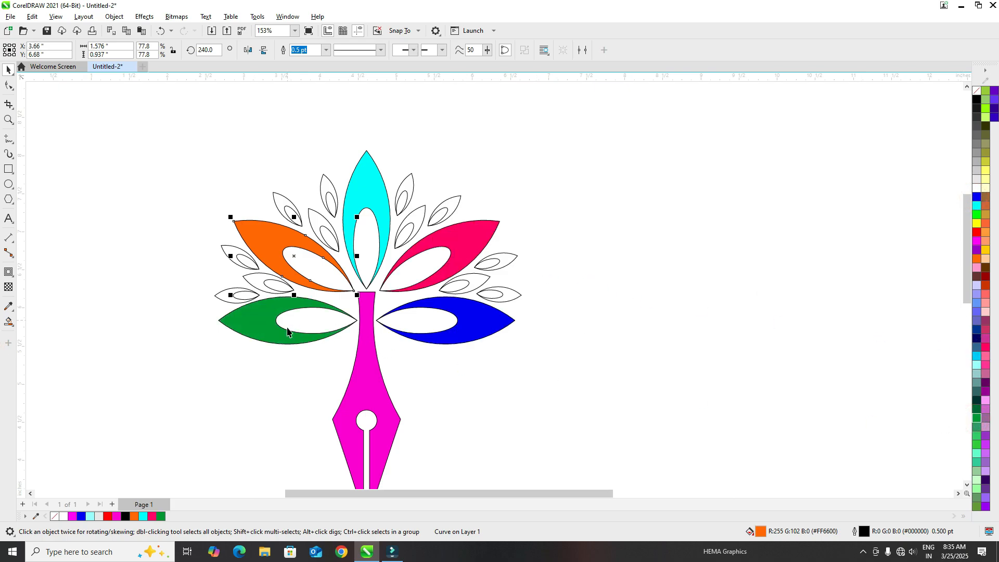
{"action": "left_click", "coordinate": [287, 322]}
{"action": "left_click_drag", "start_coordinate": [977, 214], "coordinate": [260, 319]}
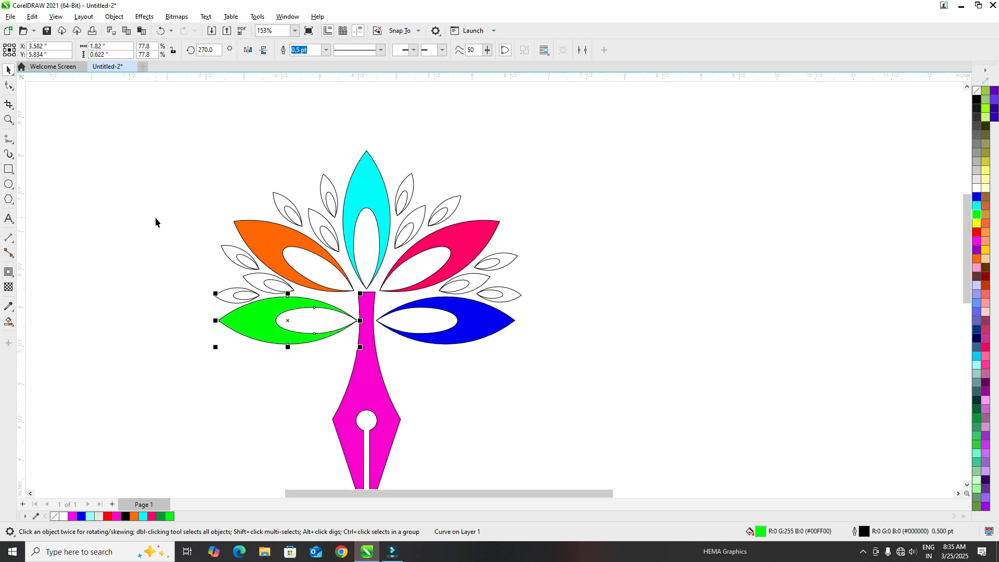
Step: Fill the three small petals right of the upright petal with light pink and the three left of it with purple (R204 G102 B204)
{"action": "left_click", "coordinate": [151, 232]}
{"action": "left_click_drag", "start_coordinate": [398, 138], "coordinate": [471, 256]}
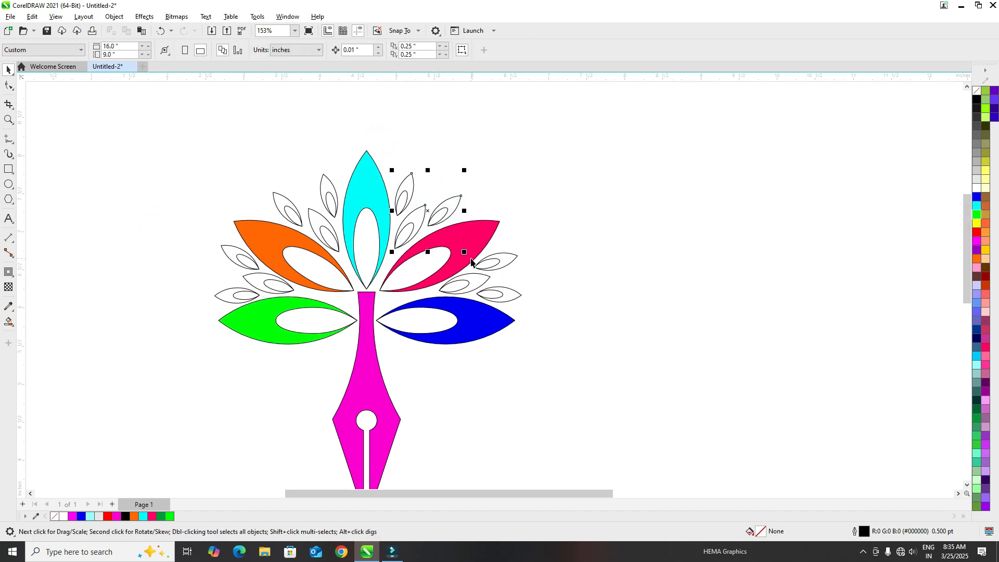
{"action": "left_click", "coordinate": [977, 268]}
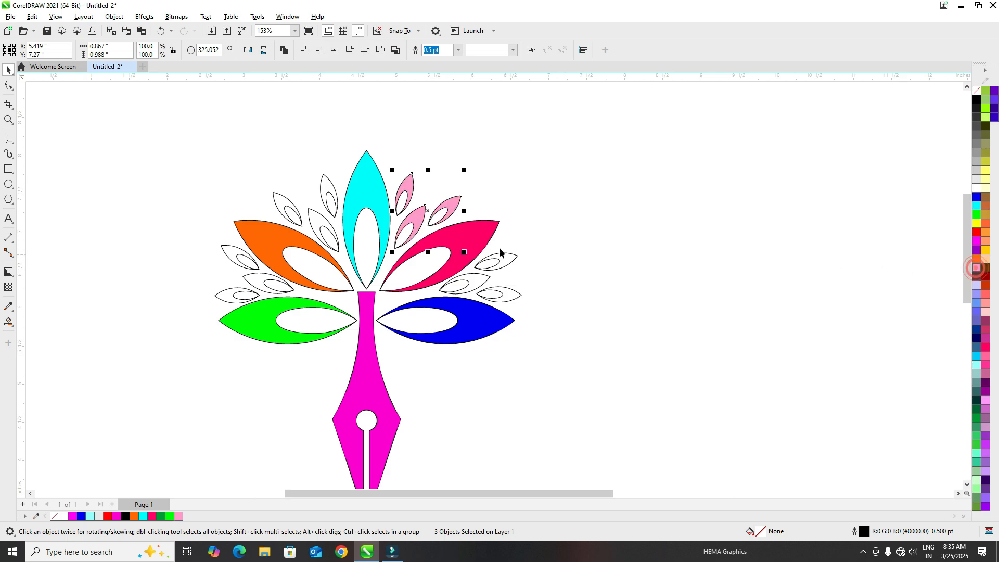
{"action": "left_click_drag", "start_coordinate": [381, 265], "coordinate": [394, 275]}
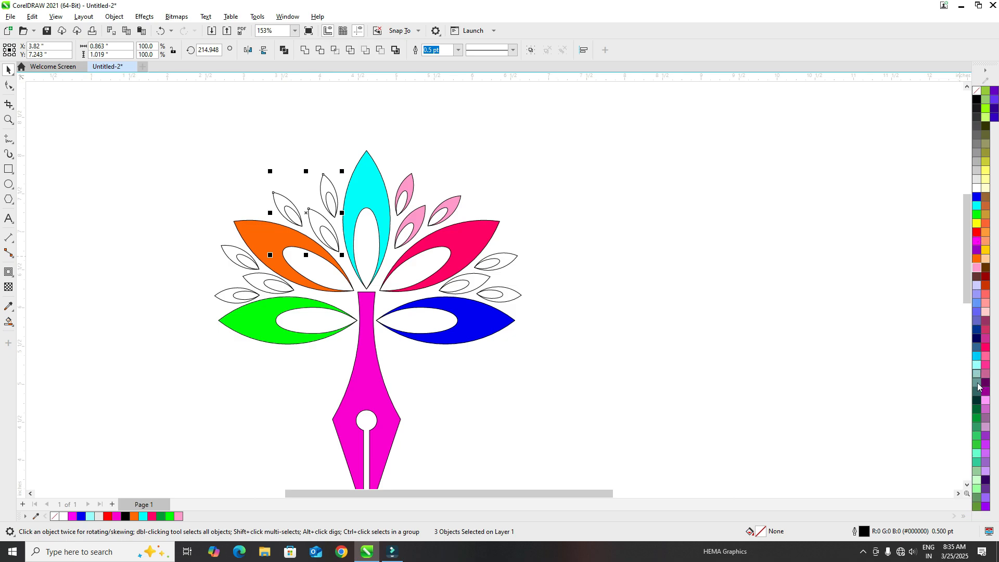
{"action": "left_click", "coordinate": [985, 409]}
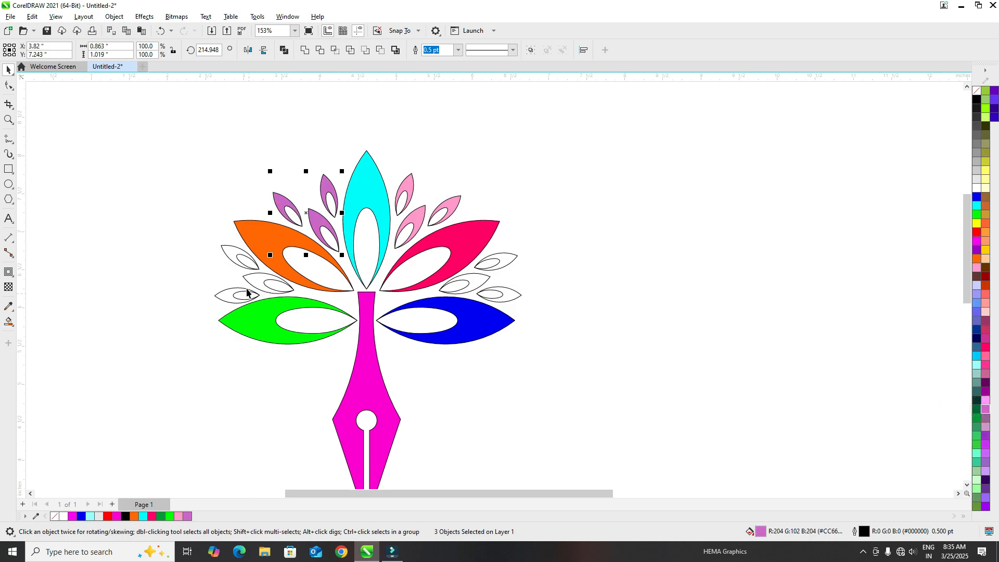
Step: Fill the three small petals between the orange and green petals with dark orange-red (#CC3300)
{"action": "left_click_drag", "start_coordinate": [169, 240], "coordinate": [328, 356]}
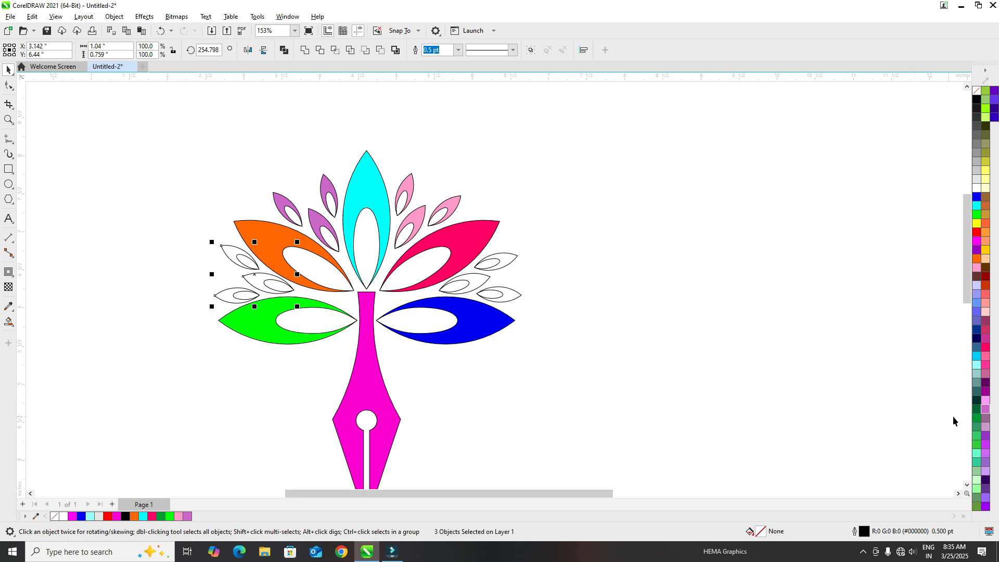
{"action": "left_click", "coordinate": [985, 355]}
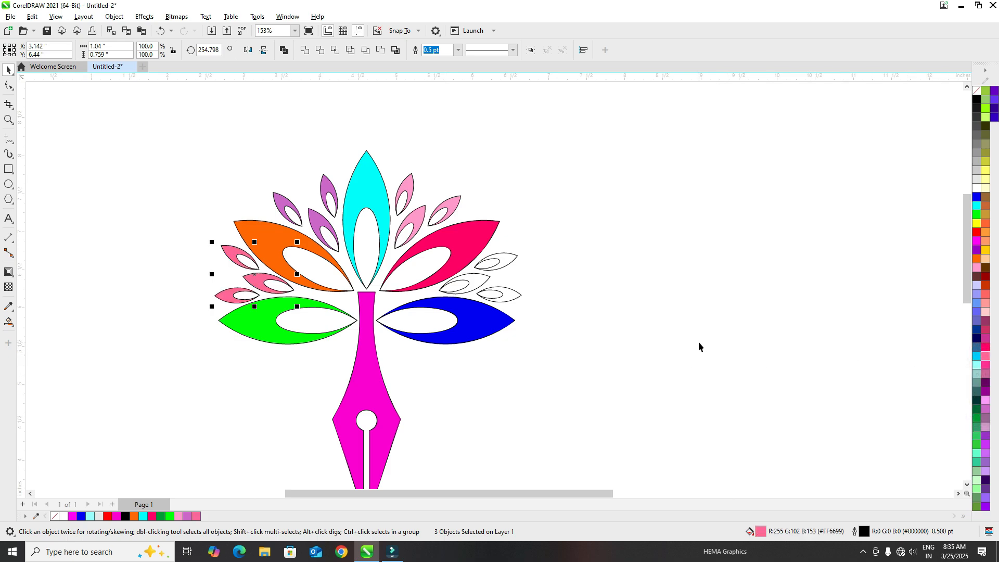
{"action": "key", "text": "ctrl+z"}
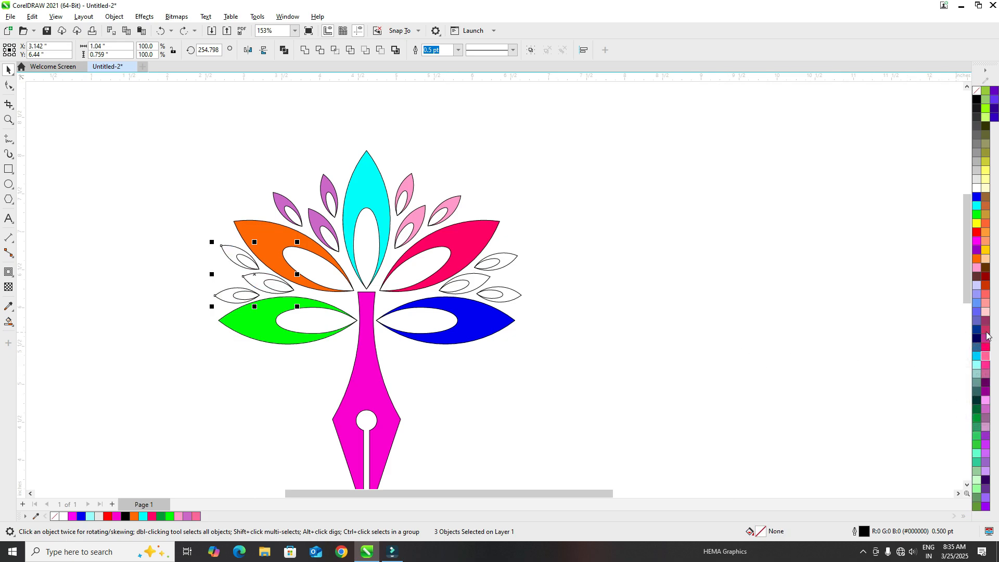
{"action": "left_click", "coordinate": [986, 285]}
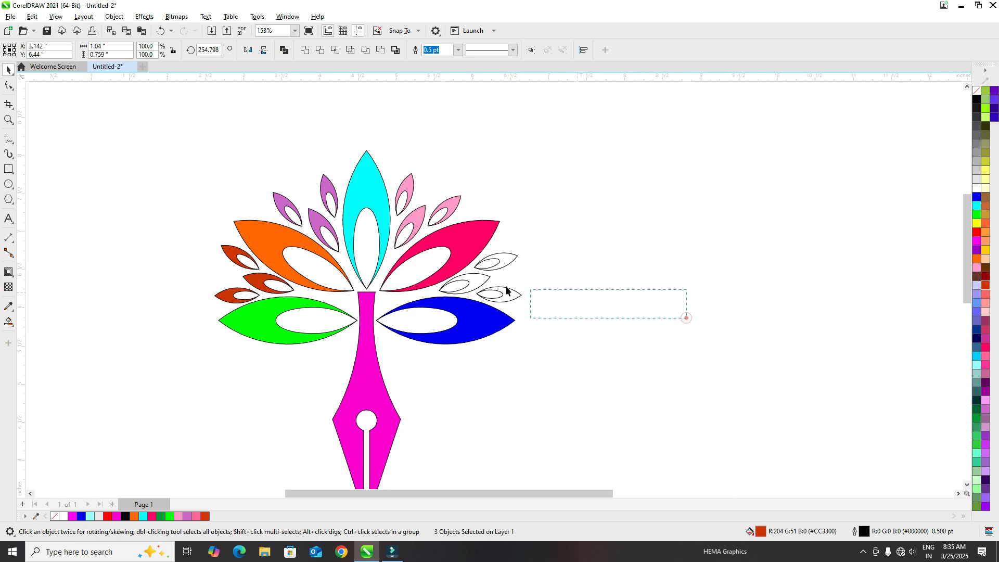
Step: Fill the three small petals between the hot pink and blue petals with magenta (#FF00FF)
{"action": "left_click_drag", "start_coordinate": [506, 290], "coordinate": [435, 245]}
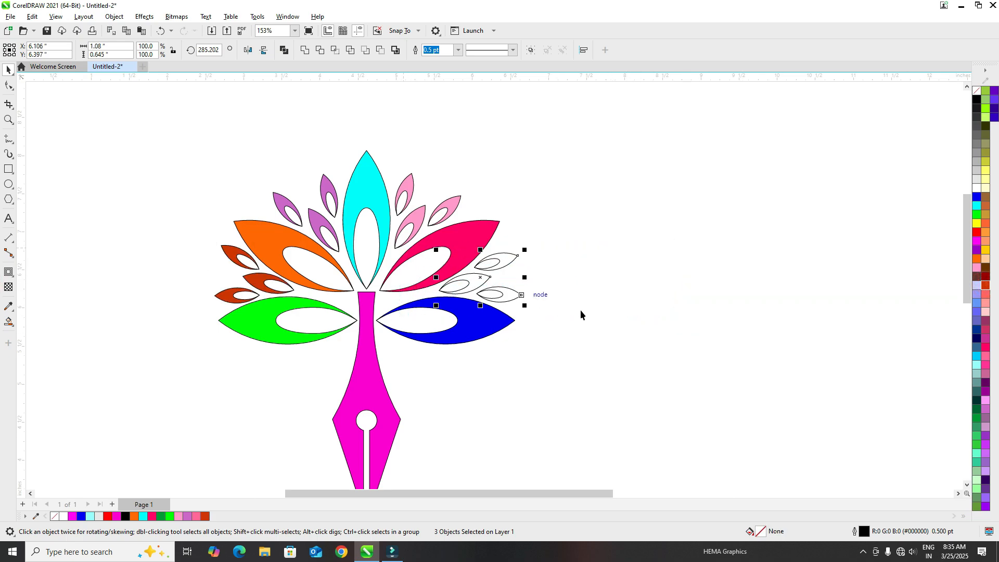
{"action": "left_click", "coordinate": [986, 304]}
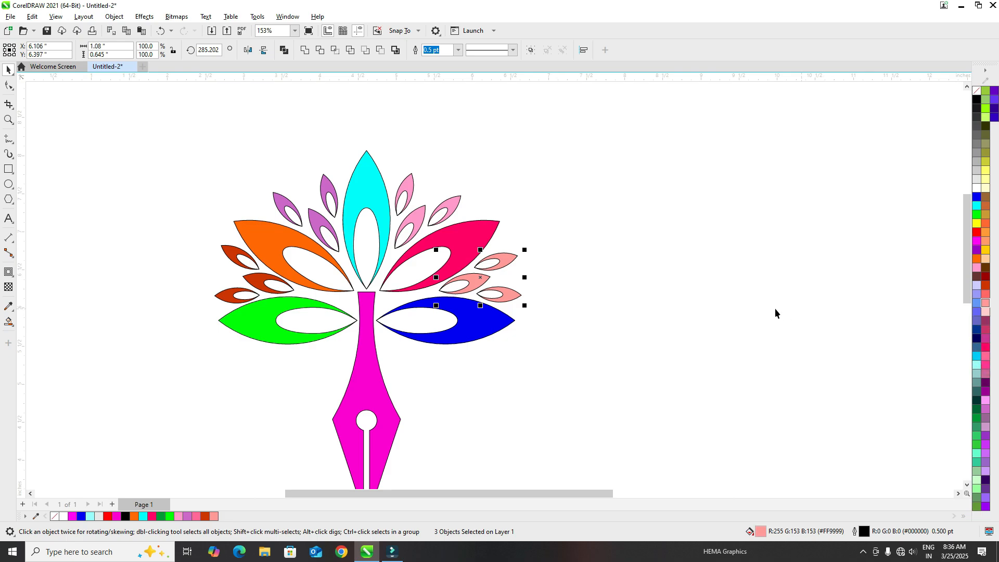
{"action": "left_click", "coordinate": [980, 242]}
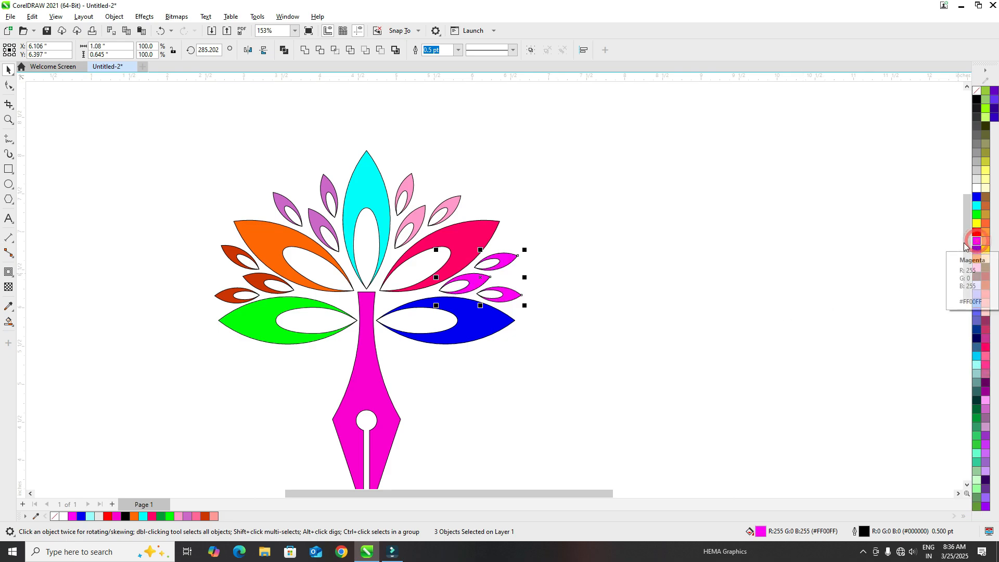
{"action": "left_click", "coordinate": [655, 298]}
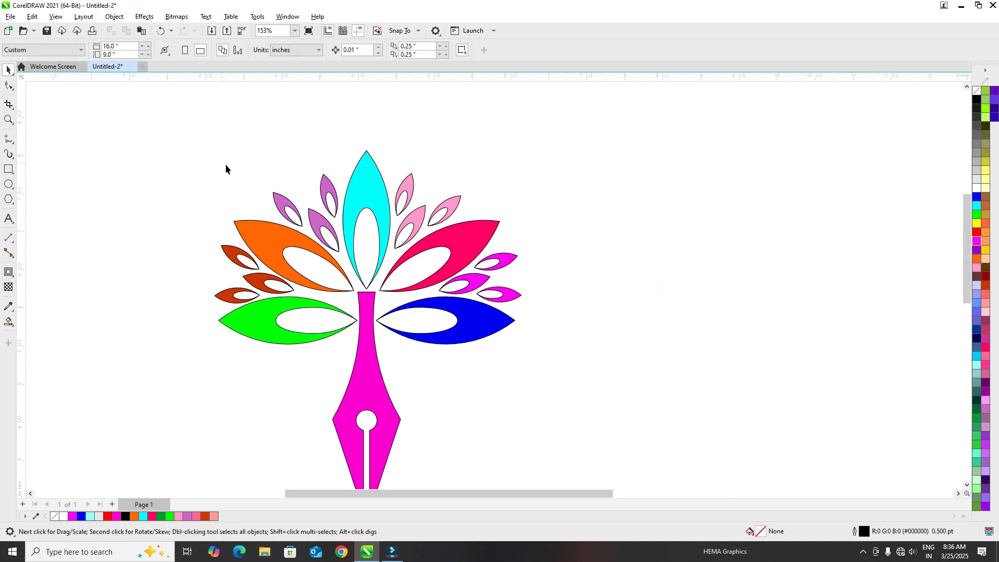
Step: Remove the outline from the nib and all the petals and group the whole logo into one object
{"action": "scroll", "coordinate": [226, 165], "scroll_direction": "down", "scroll_amount": 1}
{"action": "left_click_drag", "start_coordinate": [183, 150], "coordinate": [523, 429]}
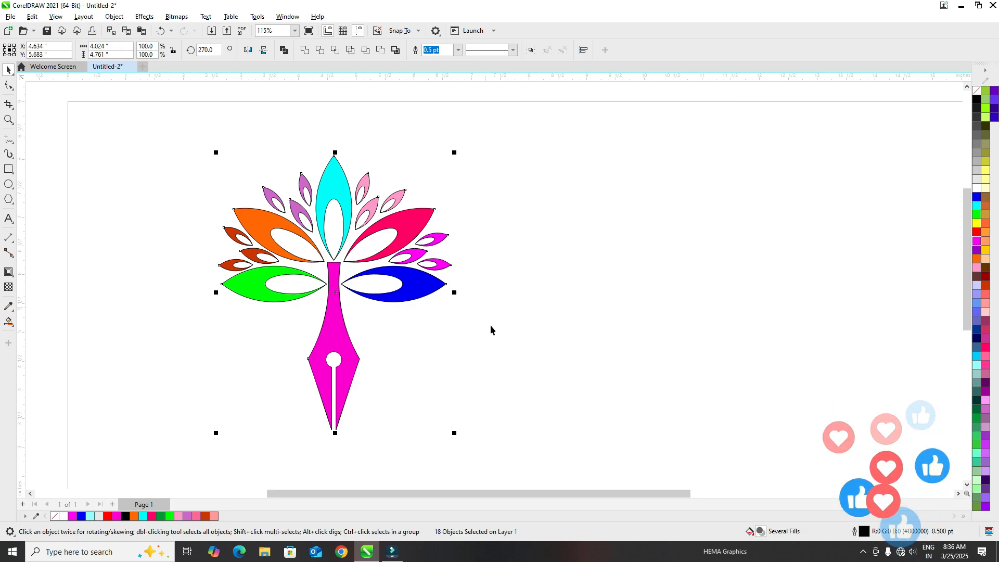
{"action": "right_click", "coordinate": [976, 99]}
{"action": "right_click", "coordinate": [977, 93]}
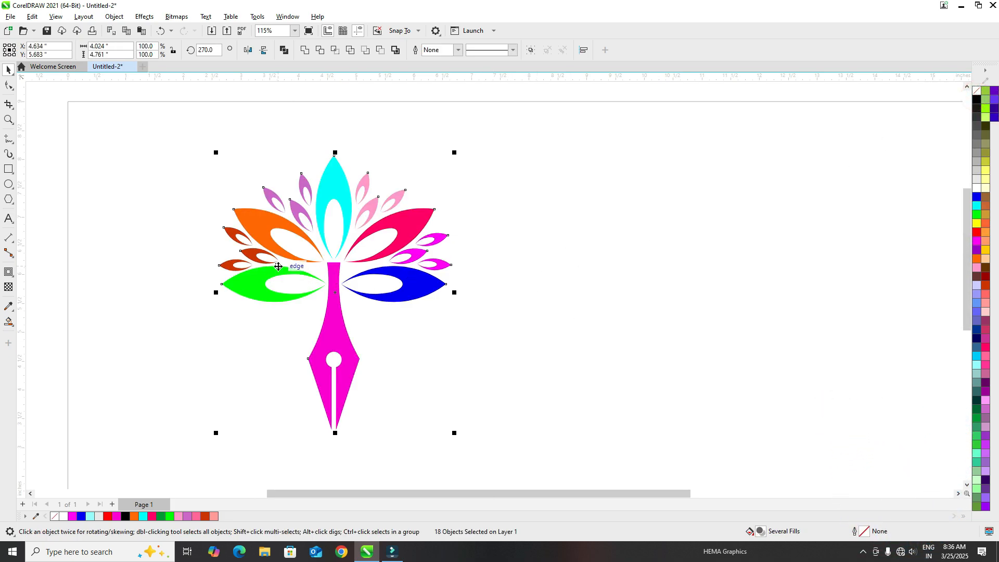
{"action": "left_click", "coordinate": [120, 19]}
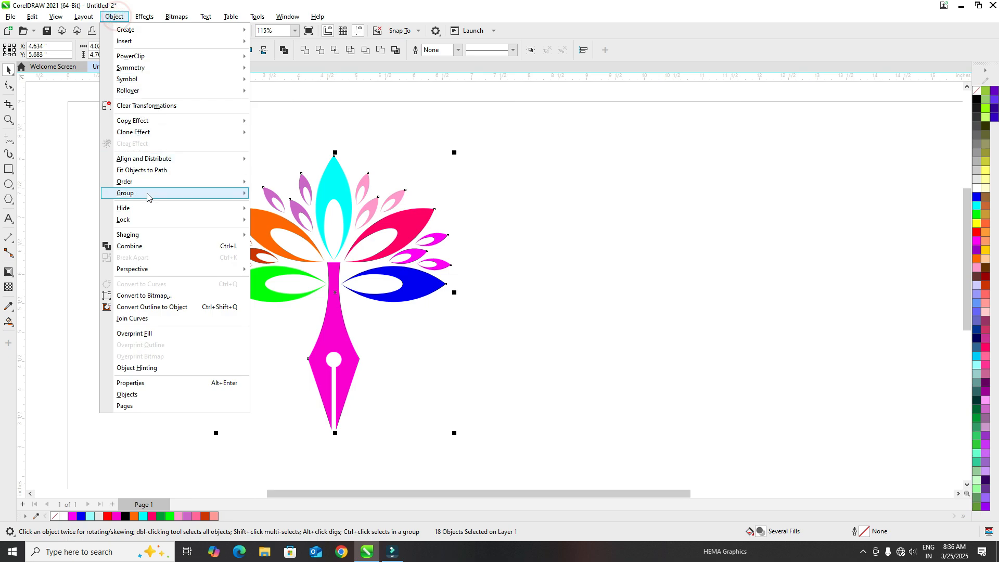
{"action": "mouse_move", "coordinate": [147, 192]}
{"action": "left_click", "coordinate": [284, 196]}
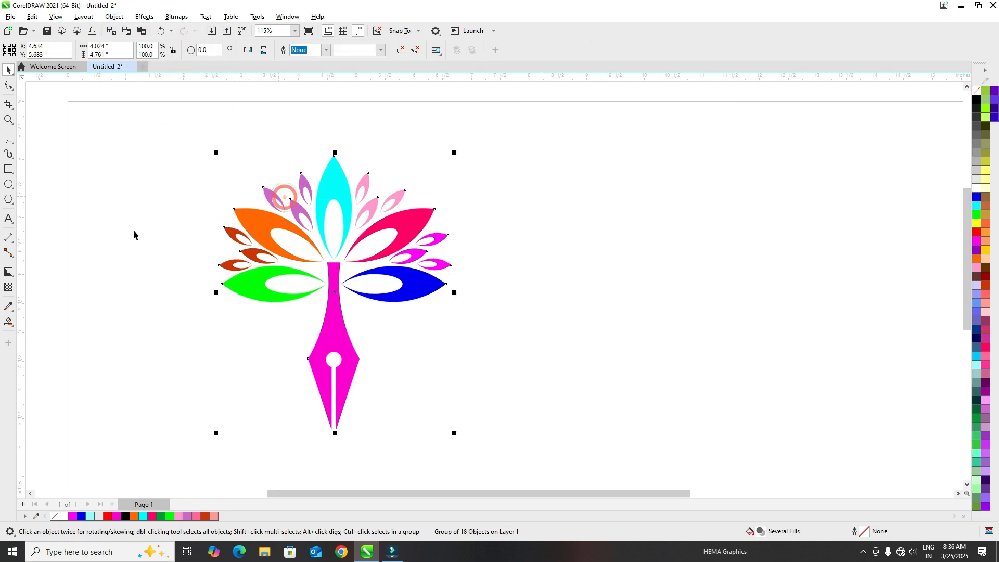
Step: Apply a drop shadow horizontally across the grouped logo, from its left edge to its right edge, with feathering 2 and opacity 80
{"action": "left_click", "coordinate": [13, 277]}
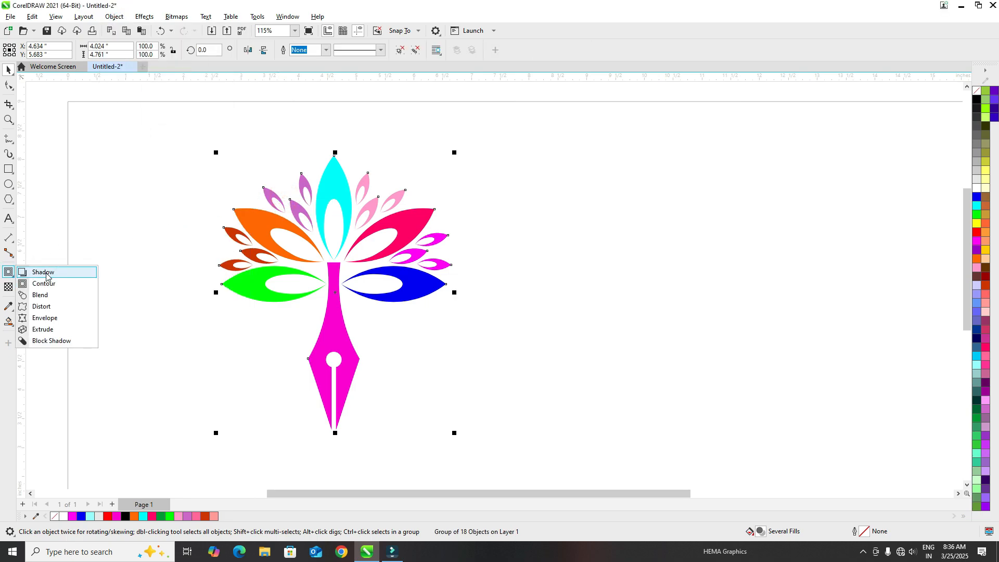
{"action": "left_click", "coordinate": [46, 273]}
{"action": "left_click_drag", "start_coordinate": [219, 292], "coordinate": [450, 292]}
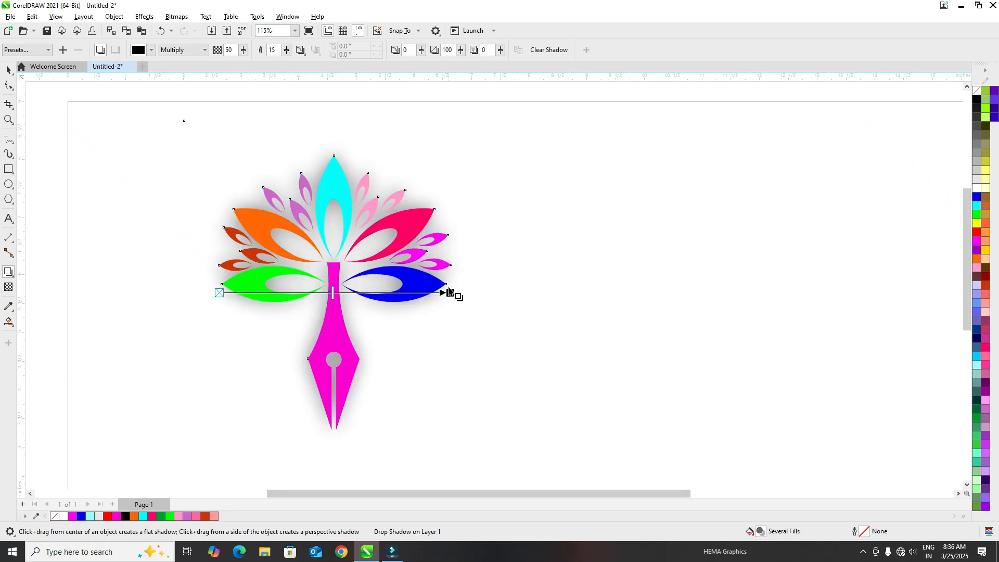
{"action": "double_click", "coordinate": [273, 50]}
{"action": "type", "text": "2"}
{"action": "key", "text": "Return"}
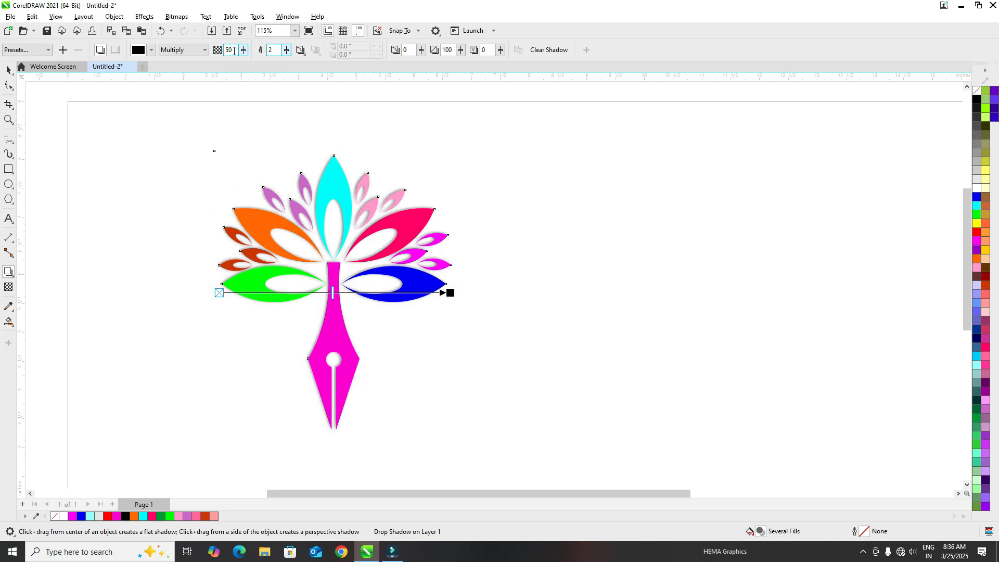
{"action": "type", "text": "80"}
{"action": "key", "text": "Return"}
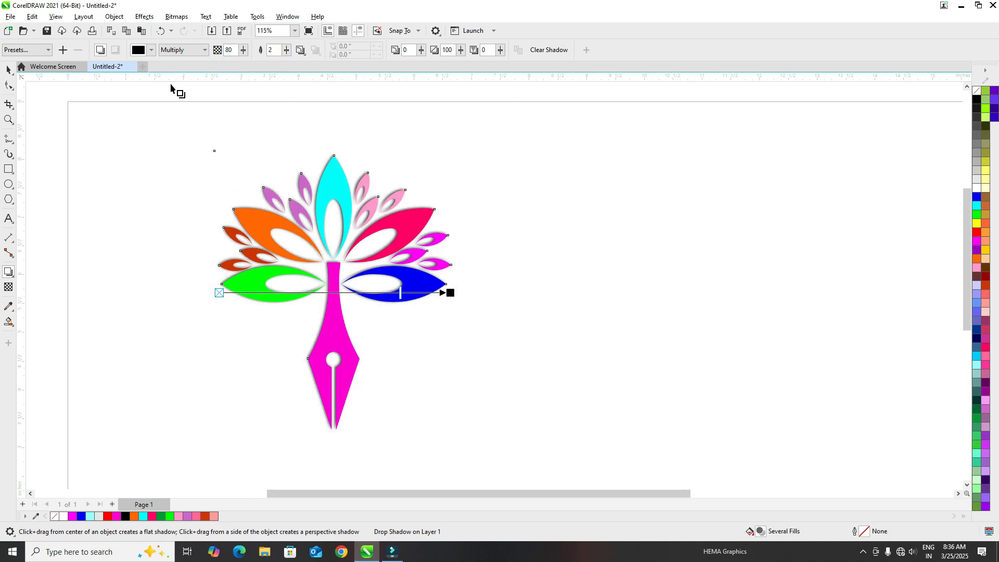
{"action": "left_click", "coordinate": [8, 70]}
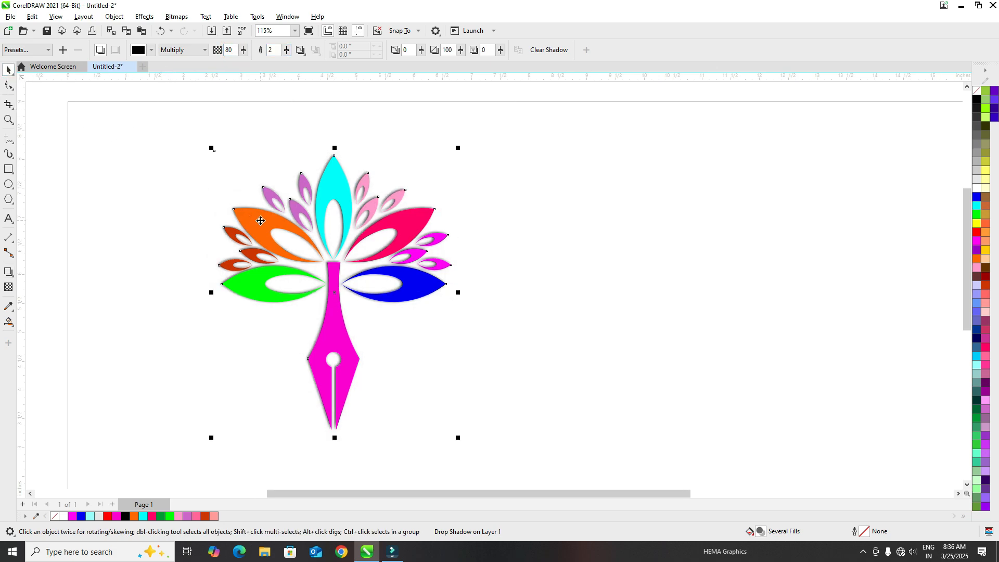
Step: Examine the finished logo in a full-screen preview
{"action": "key", "text": "shift+F2"}
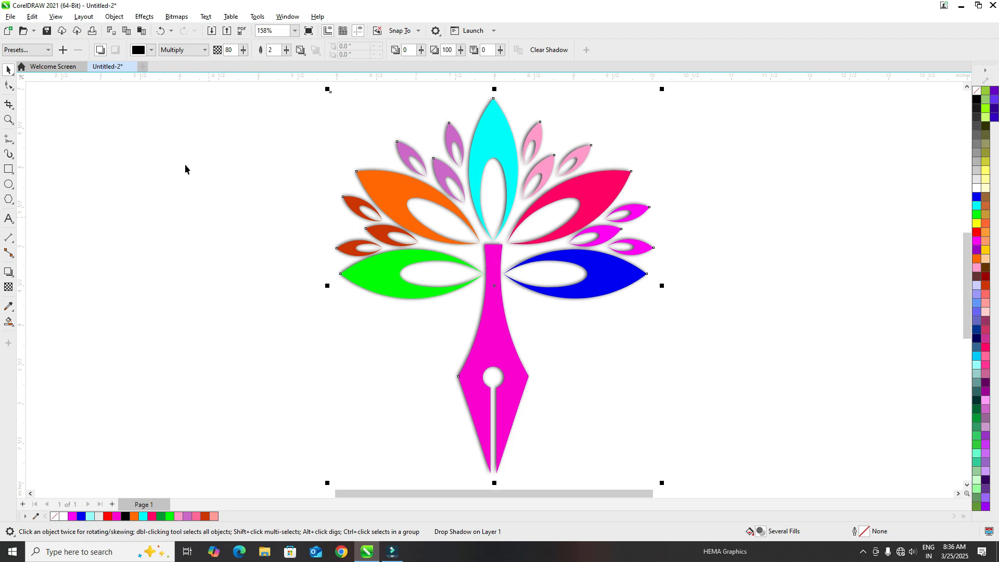
{"action": "left_click", "coordinate": [56, 17]}
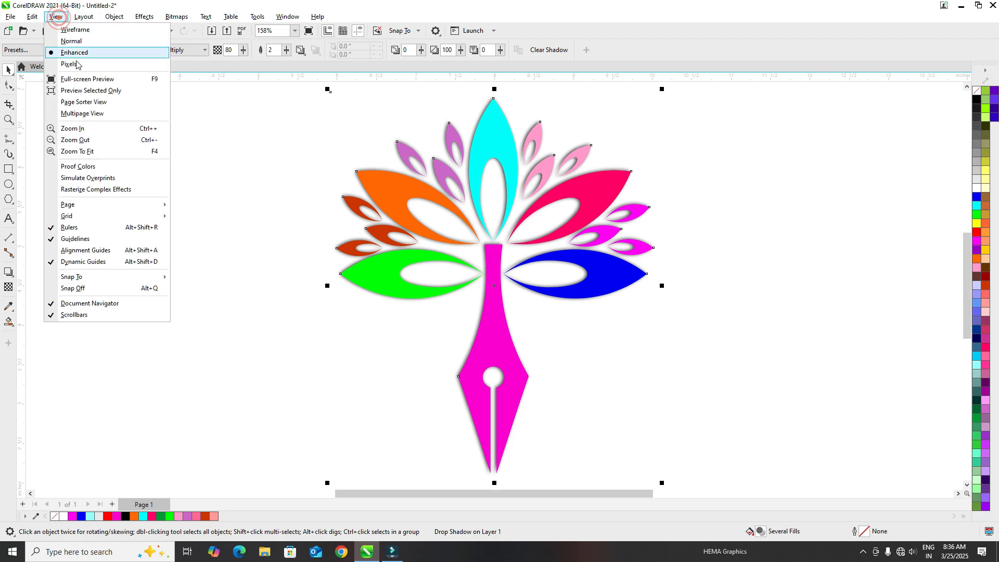
{"action": "left_click", "coordinate": [85, 80]}
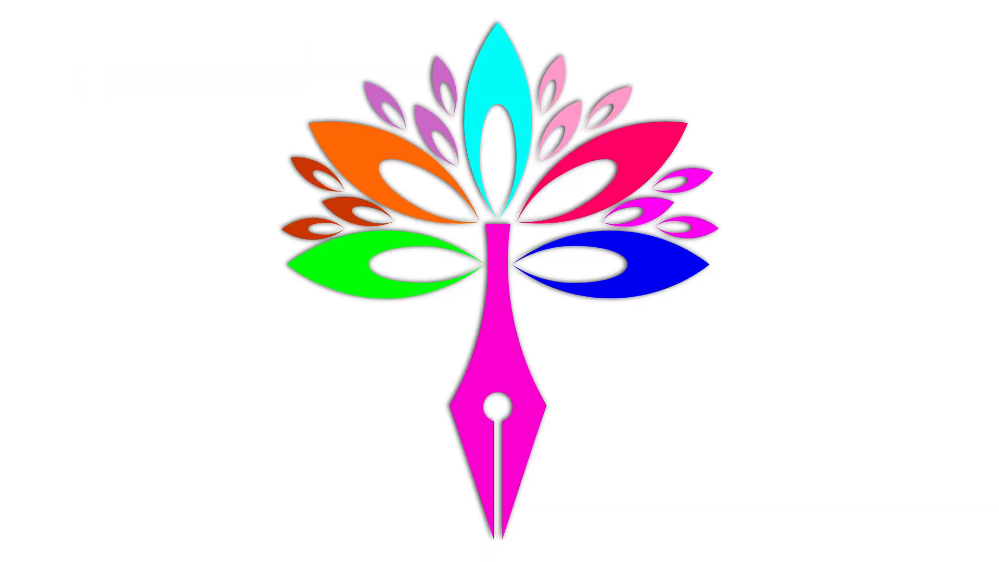